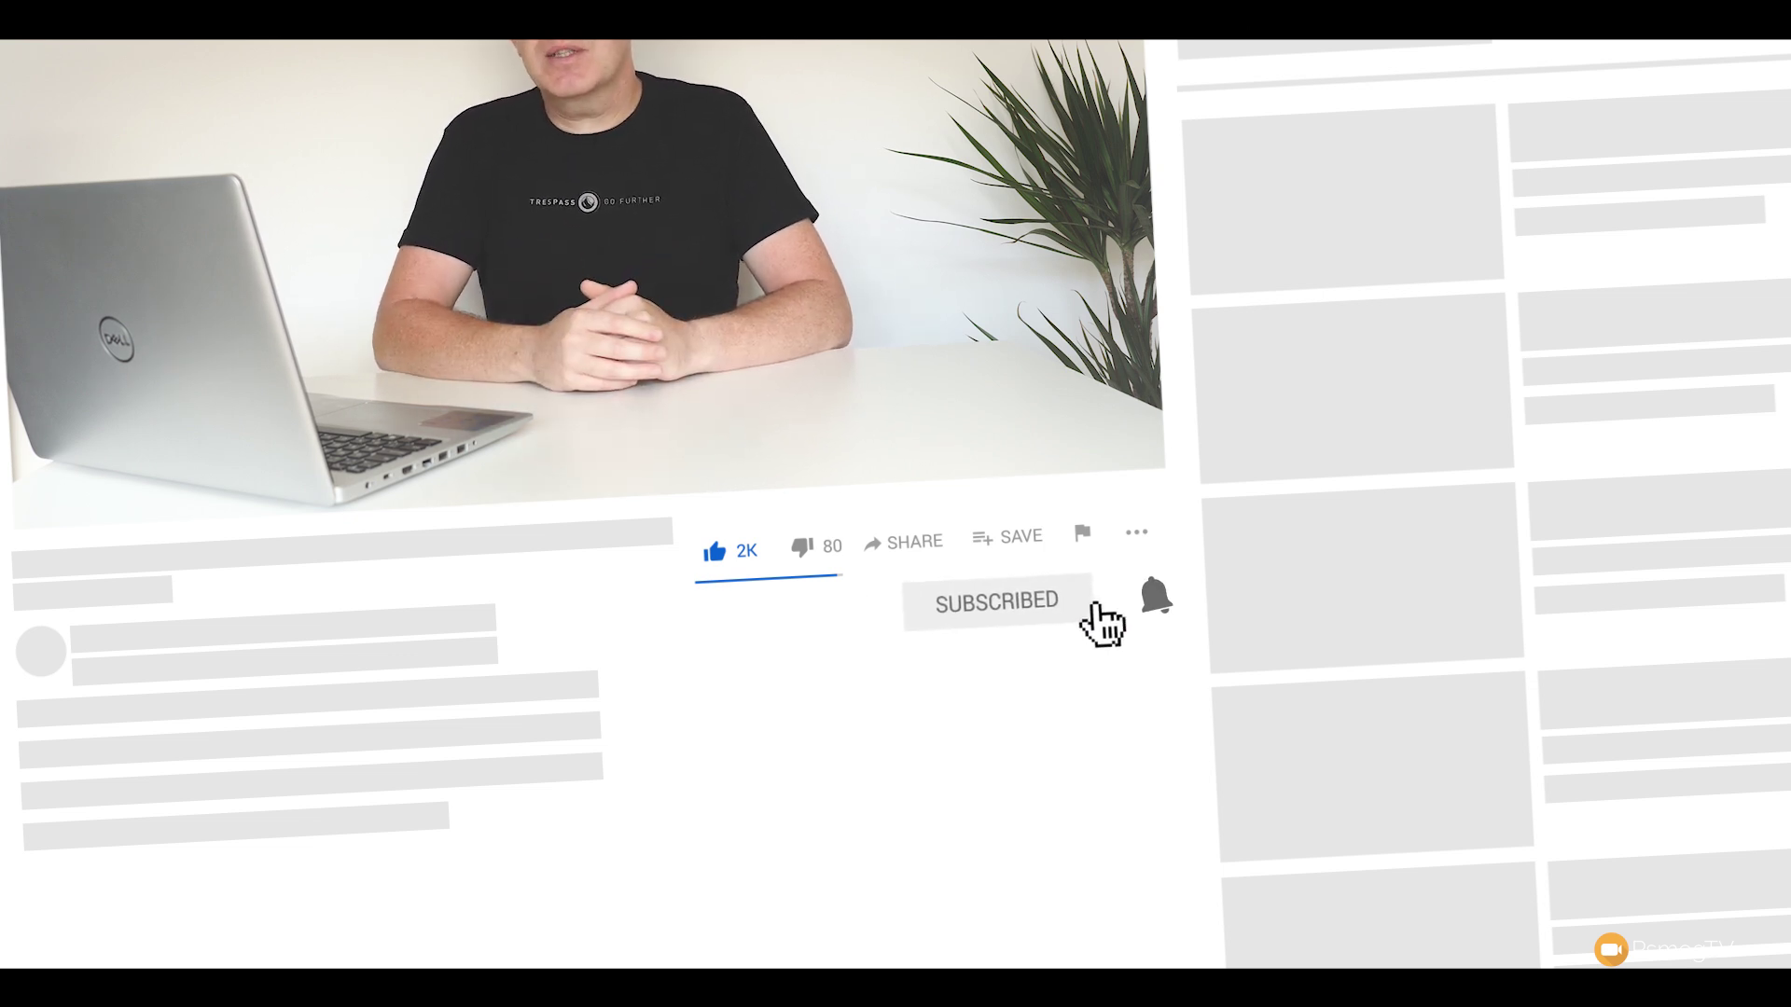
left_click(1157, 594)
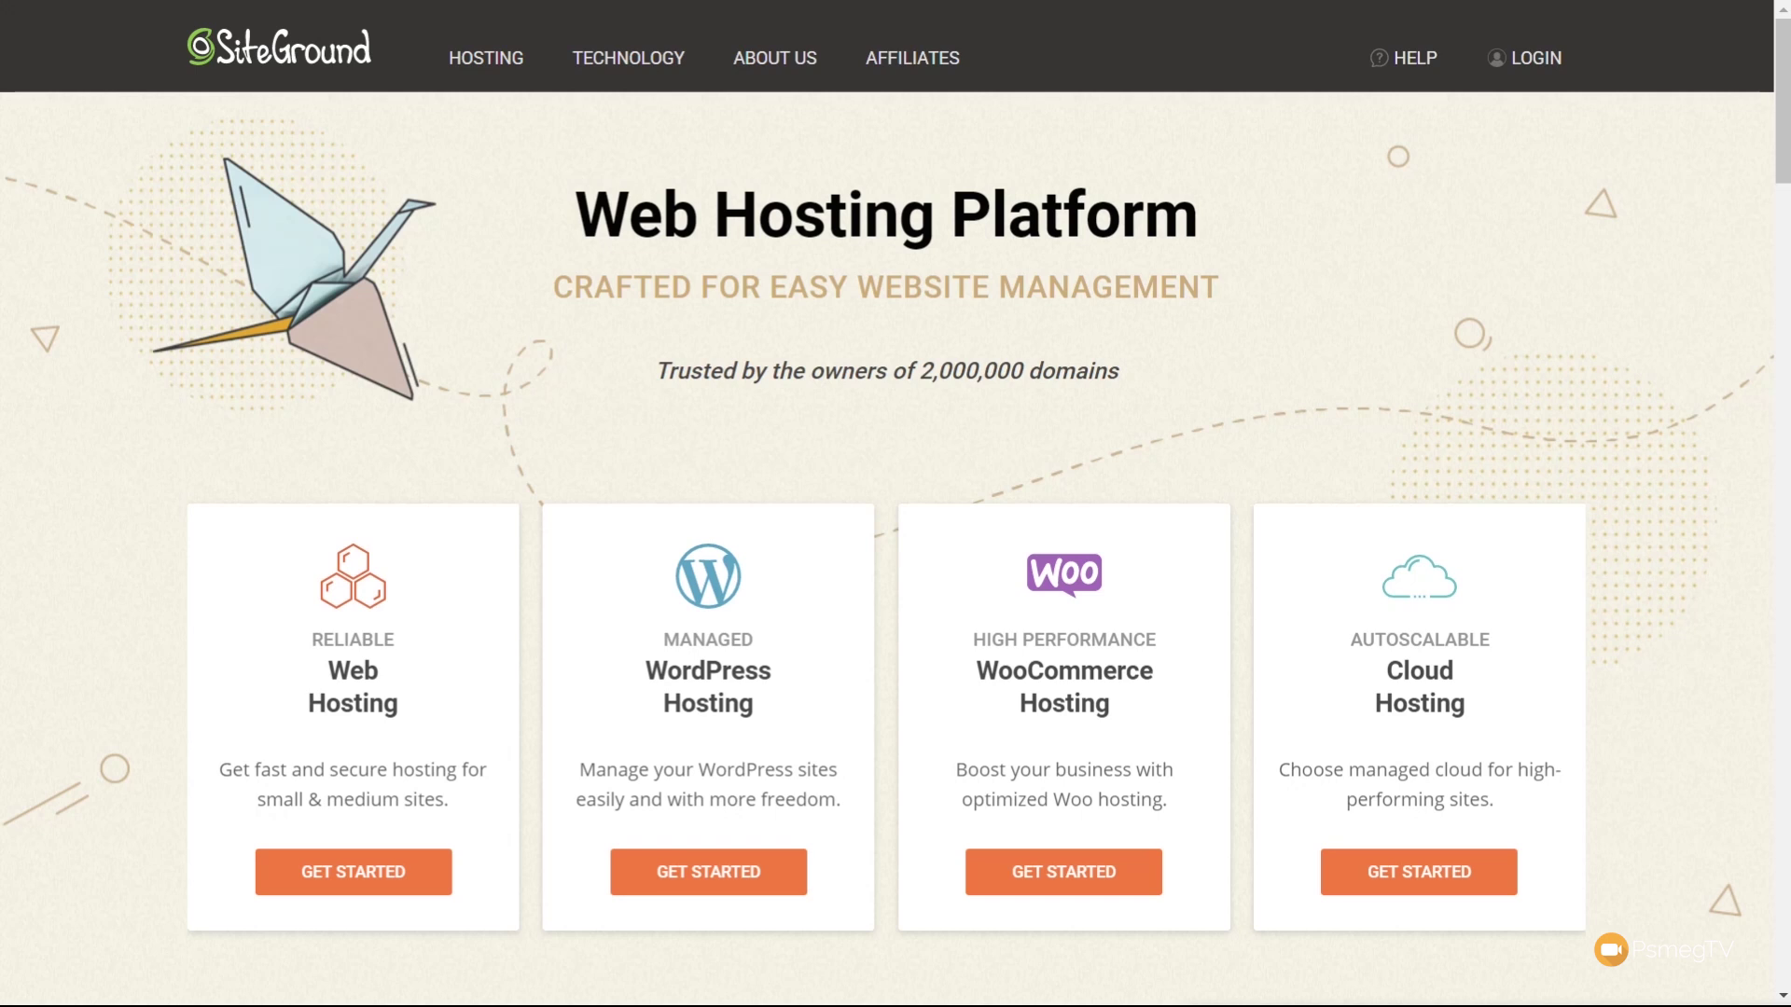
Step: Choose managed WordPress hosting and order the StartUp plan
left_click(687, 891)
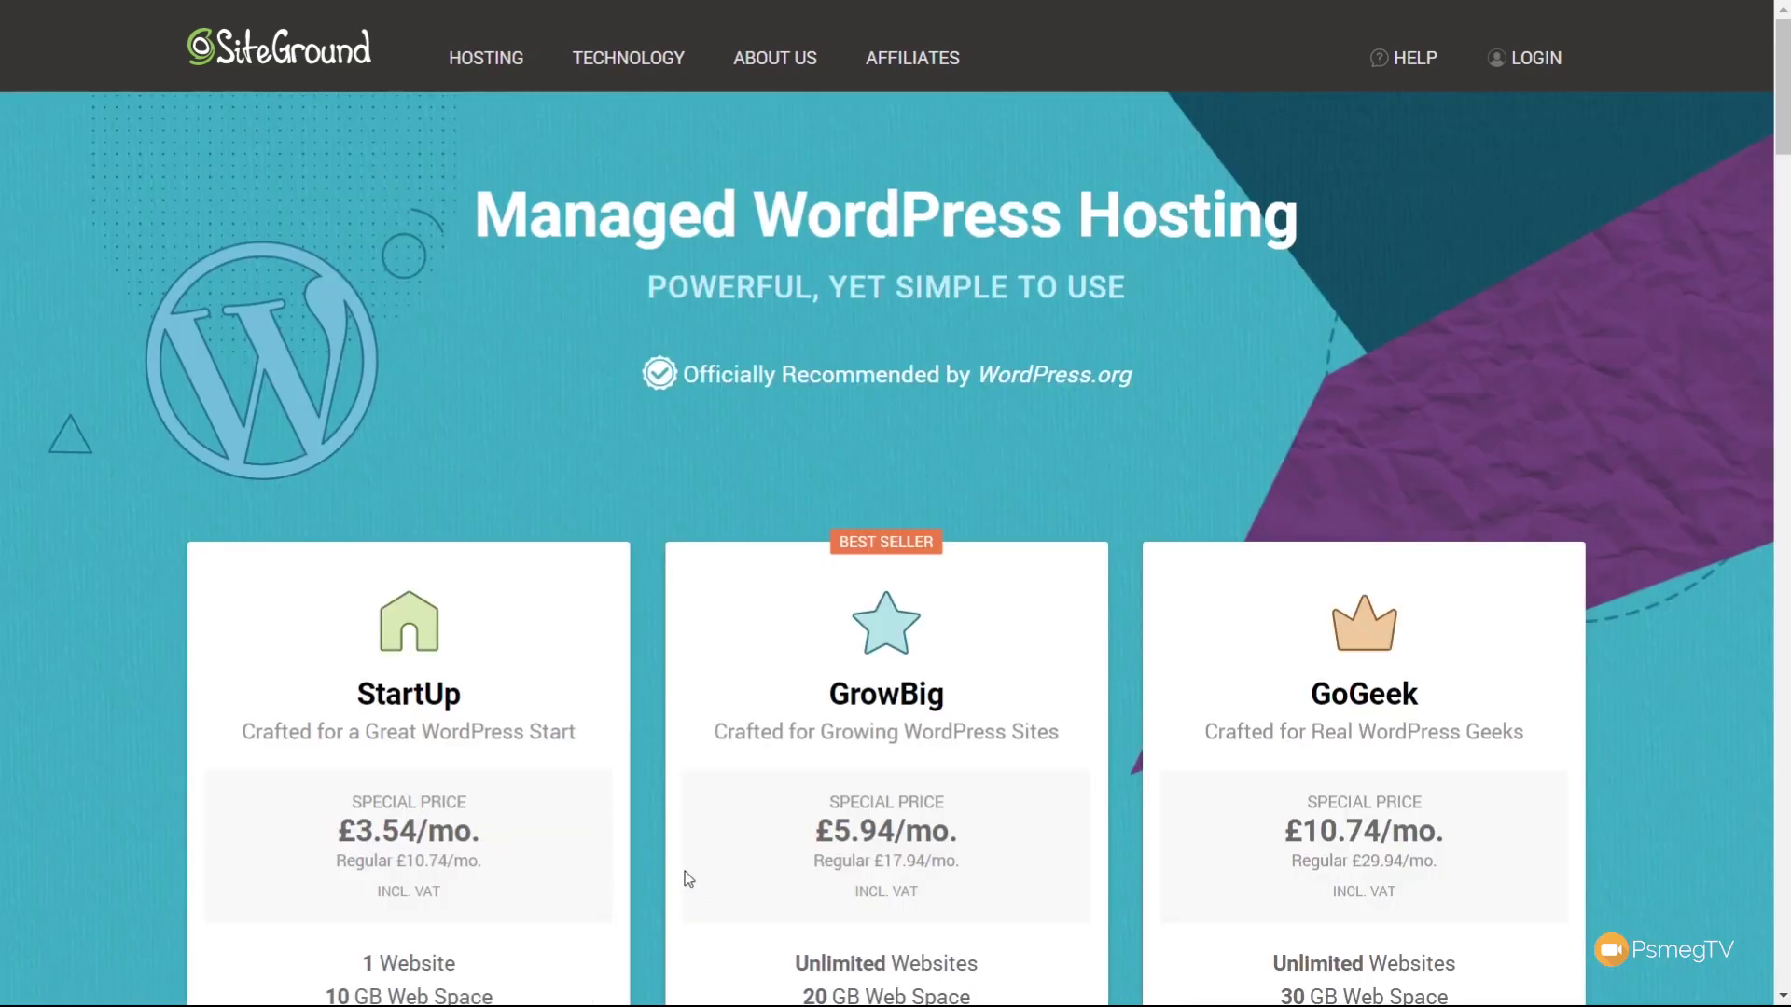
scroll(175, 617, "down", 1)
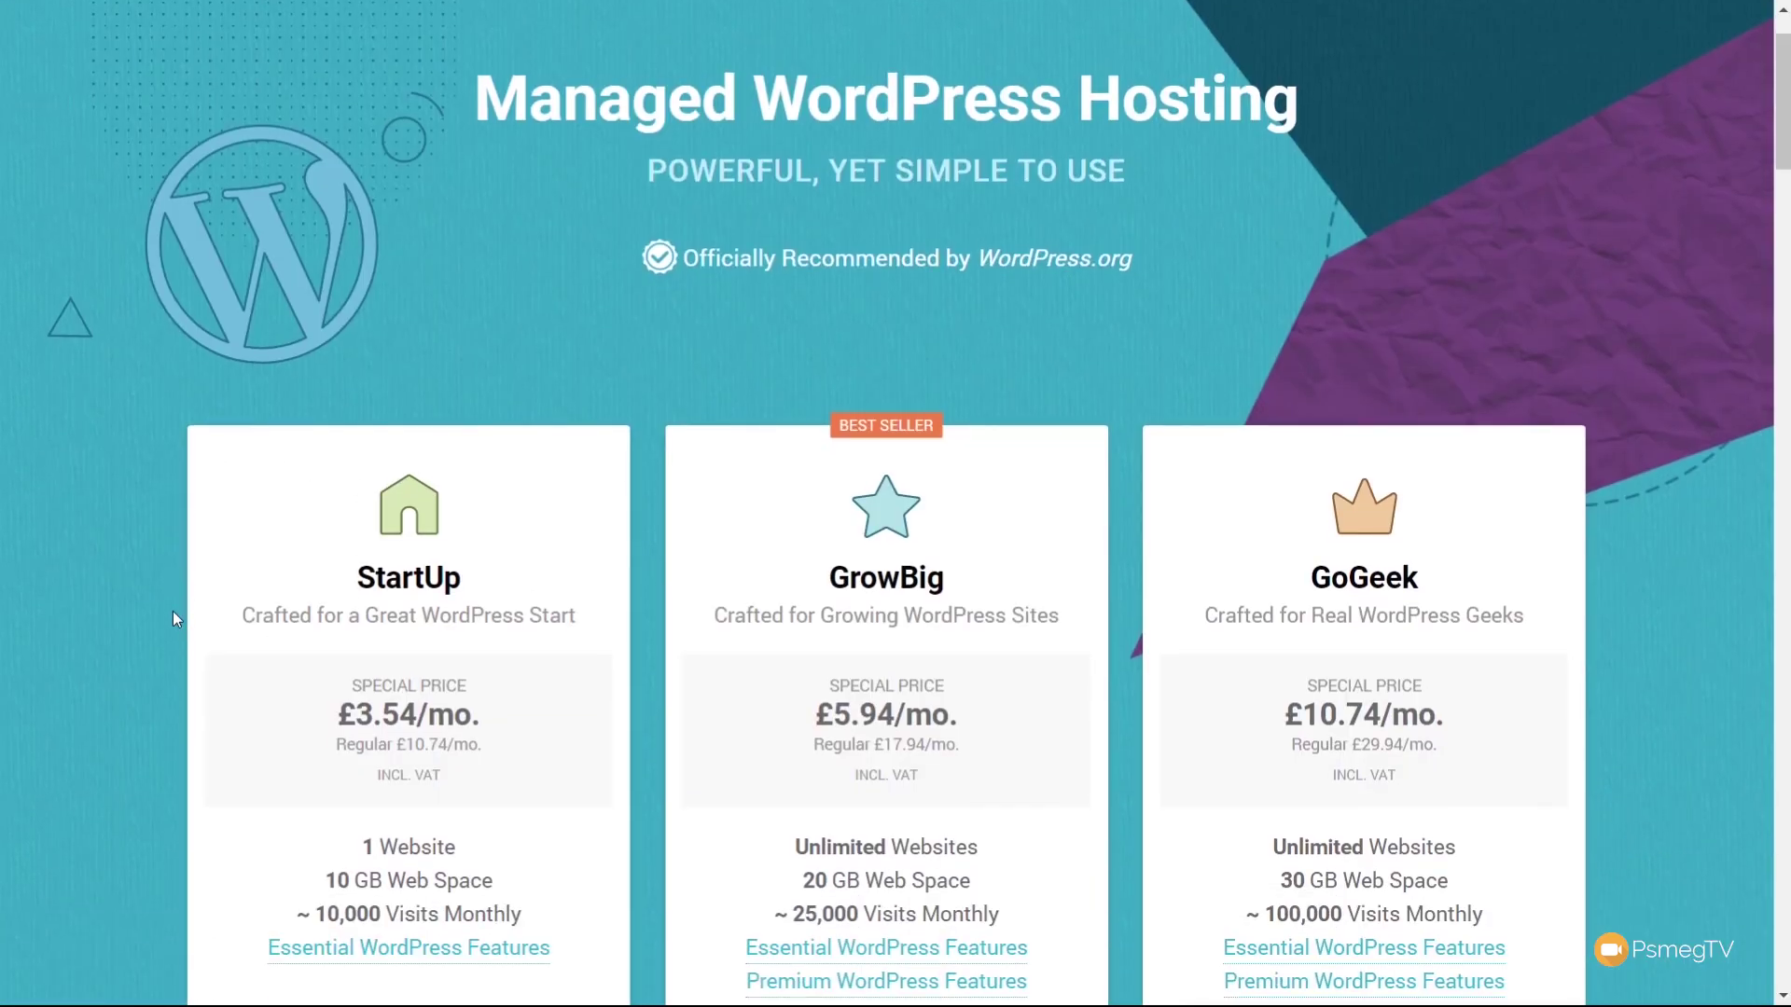
scroll(174, 618, "down", 2)
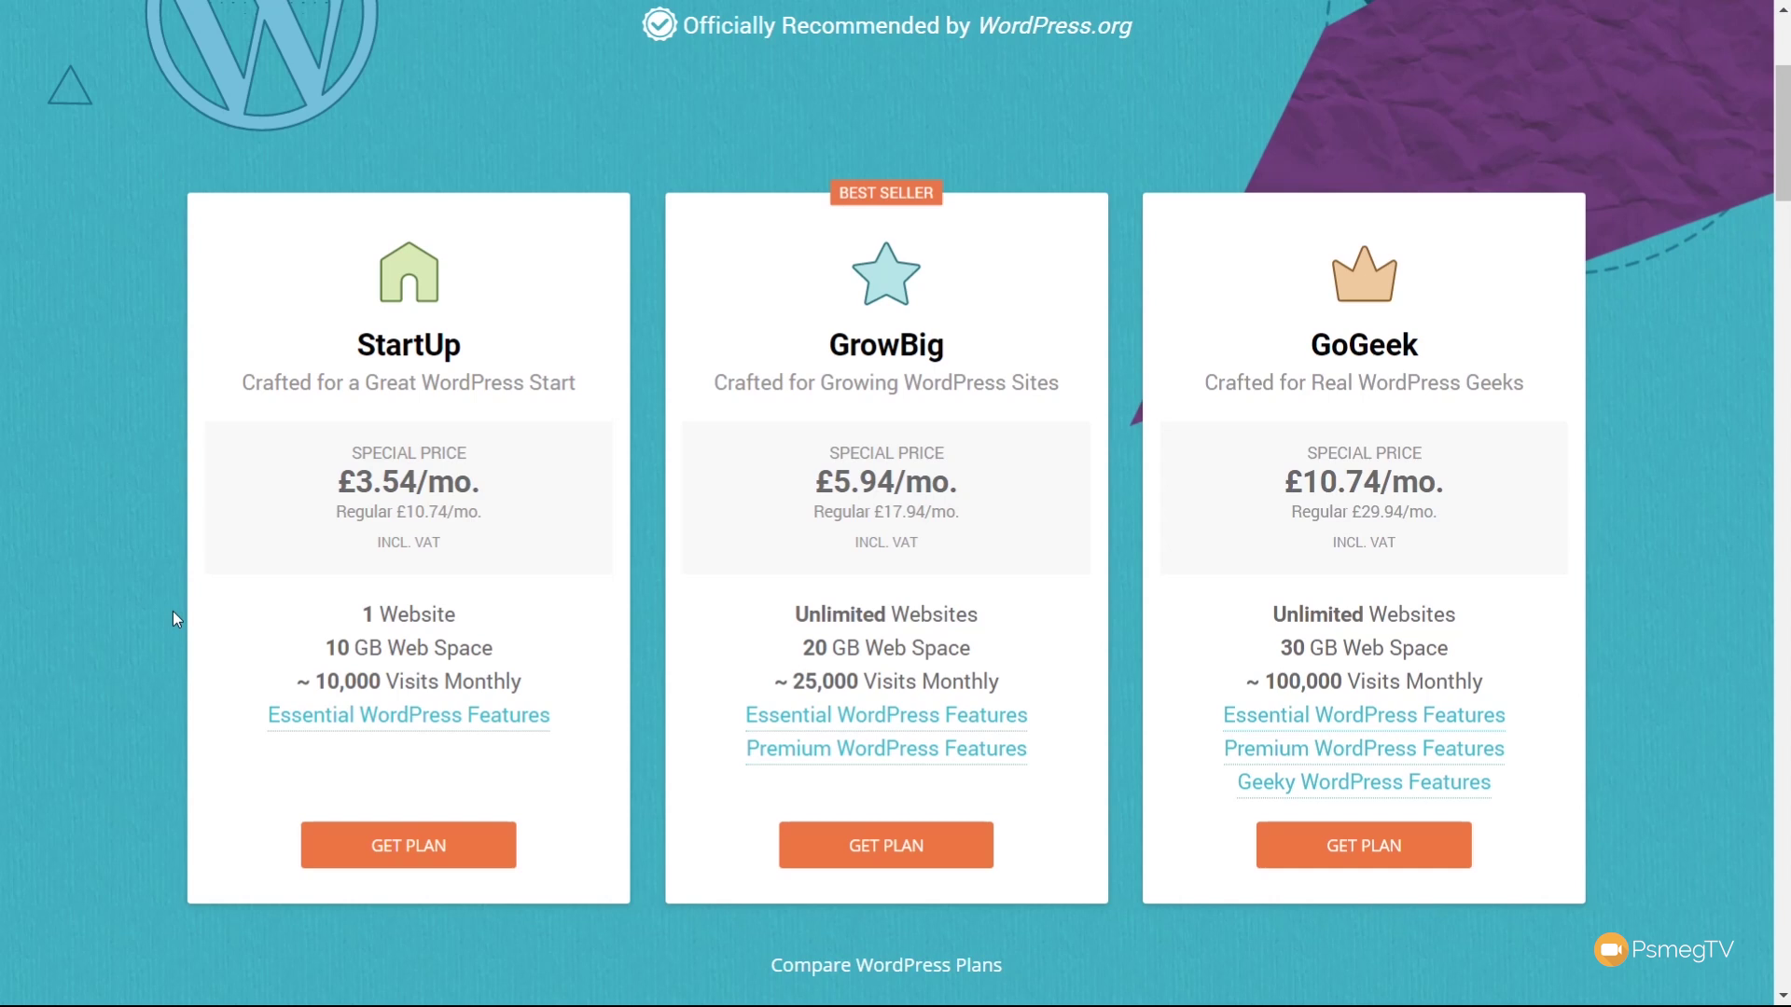
left_click(412, 855)
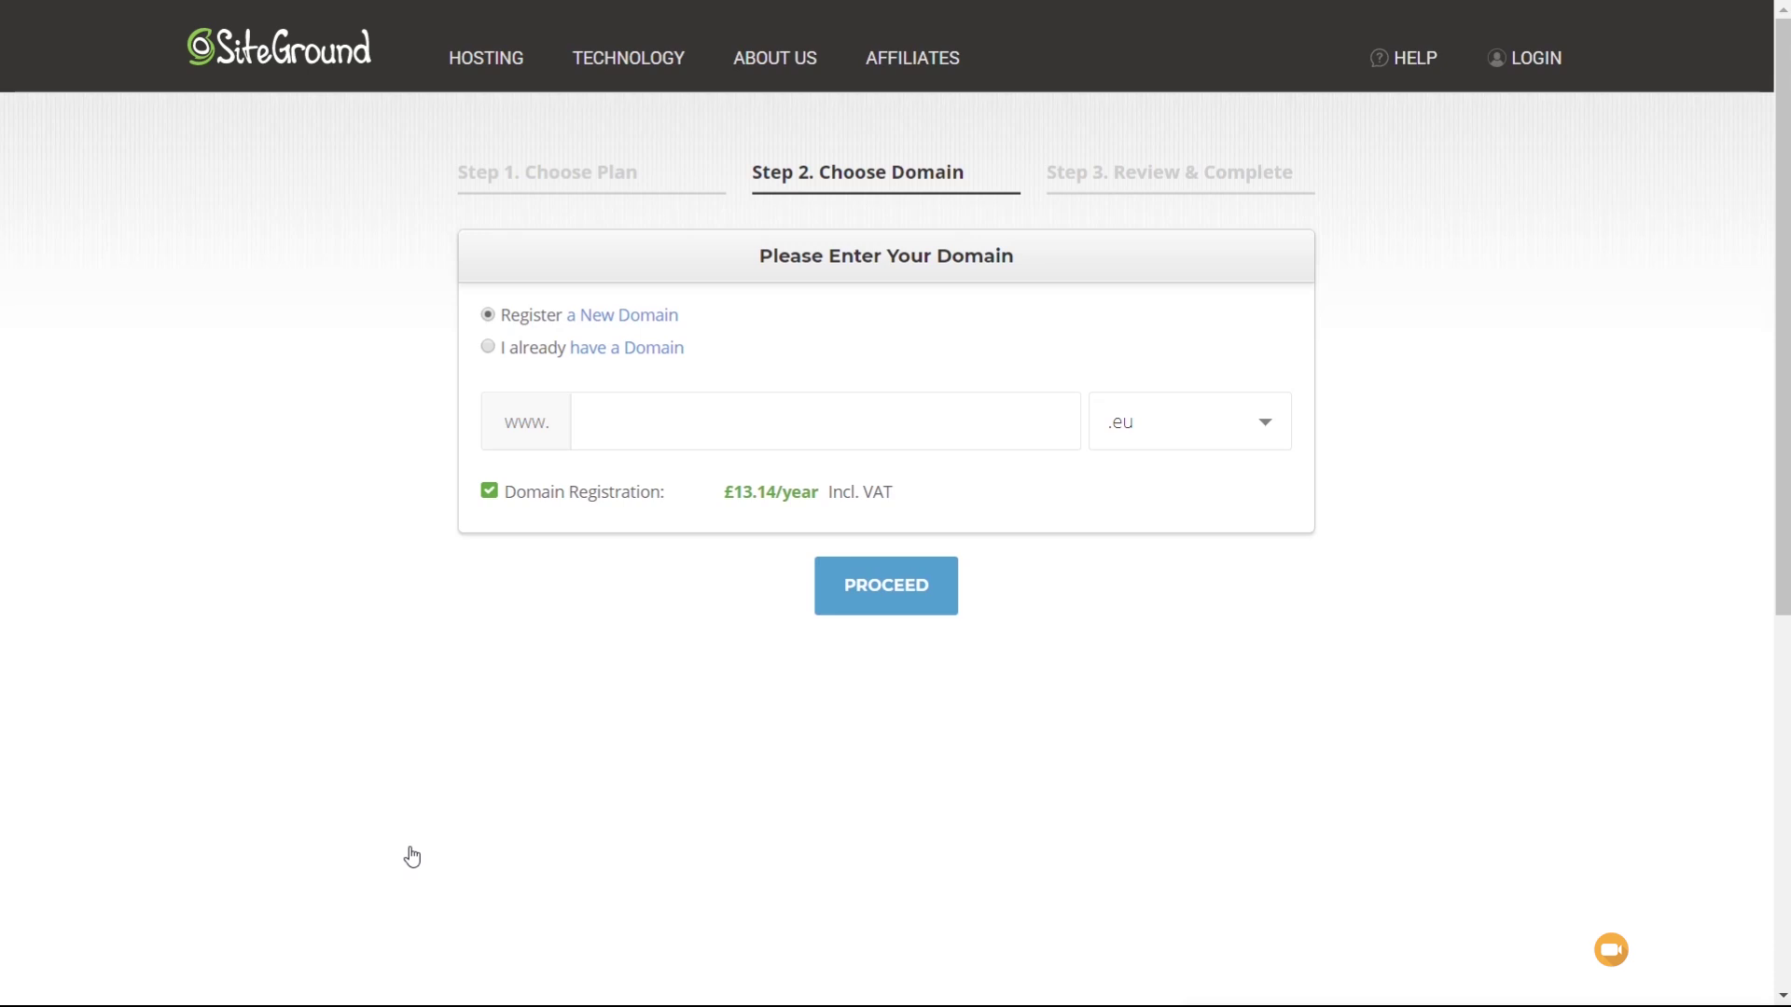
Step: Enter wpprowebsite with the .com extension as the new domain to register and proceed to the order review
left_click(699, 426)
type("wpprowebsite")
left_click(1259, 426)
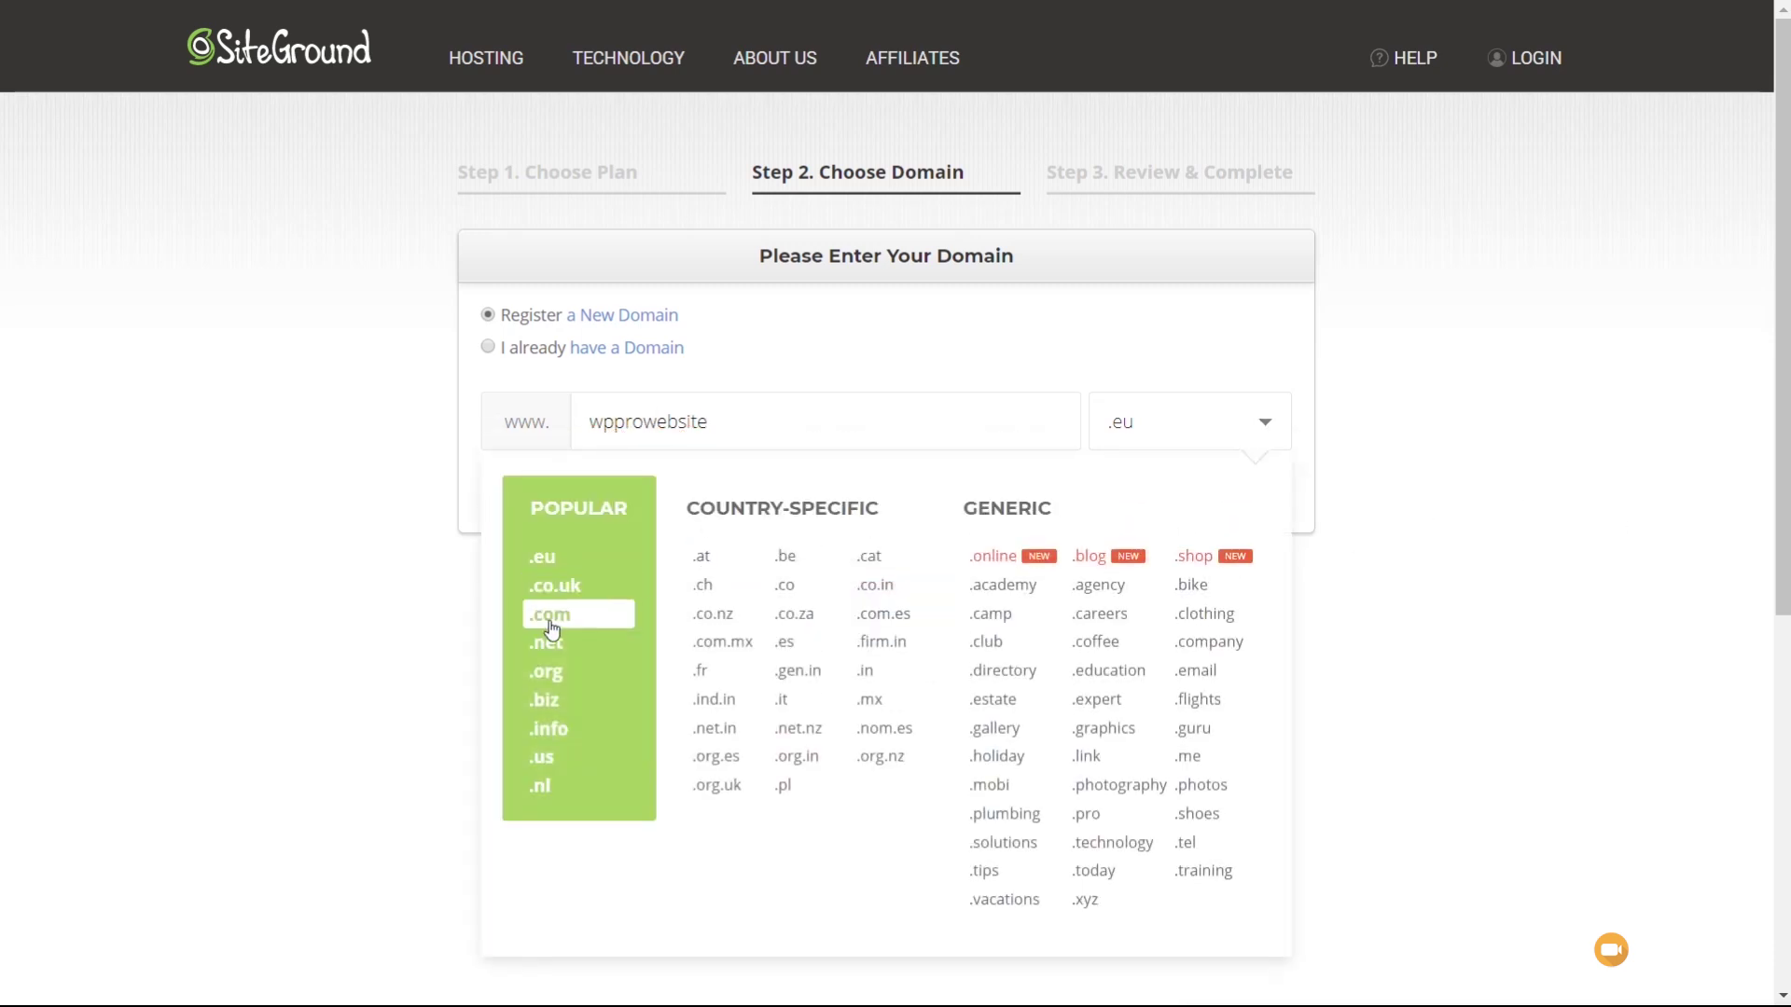
left_click(552, 618)
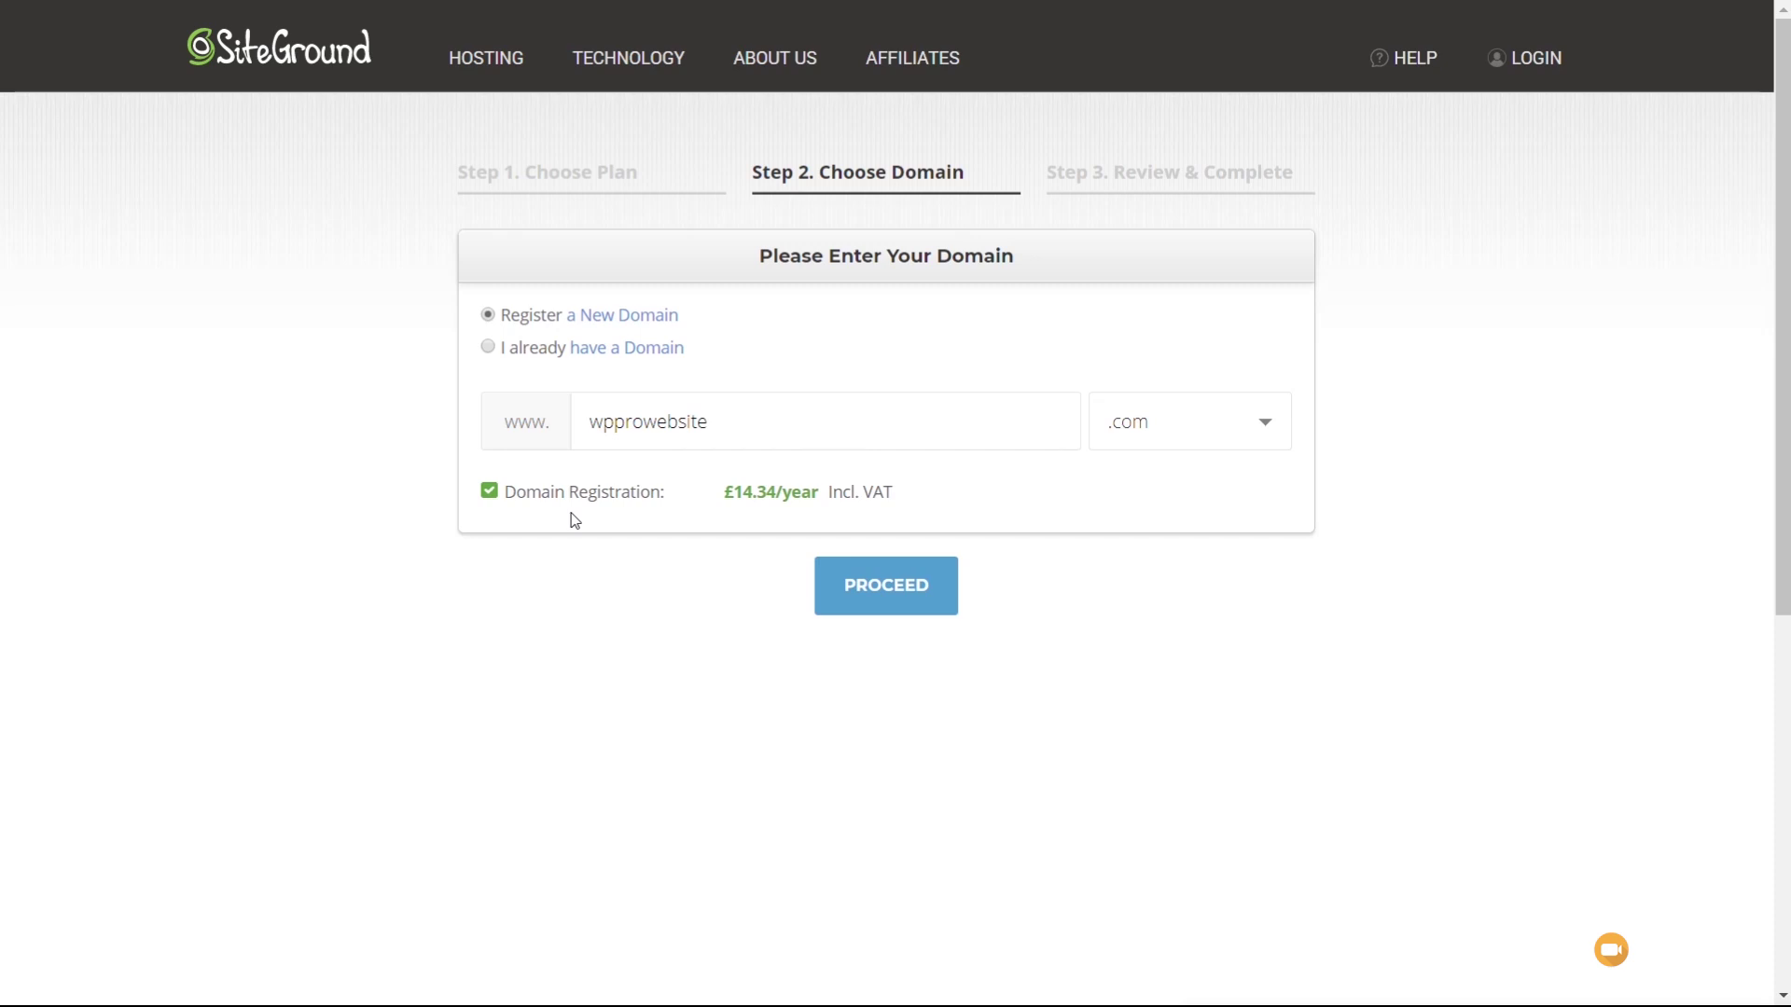
left_click(912, 593)
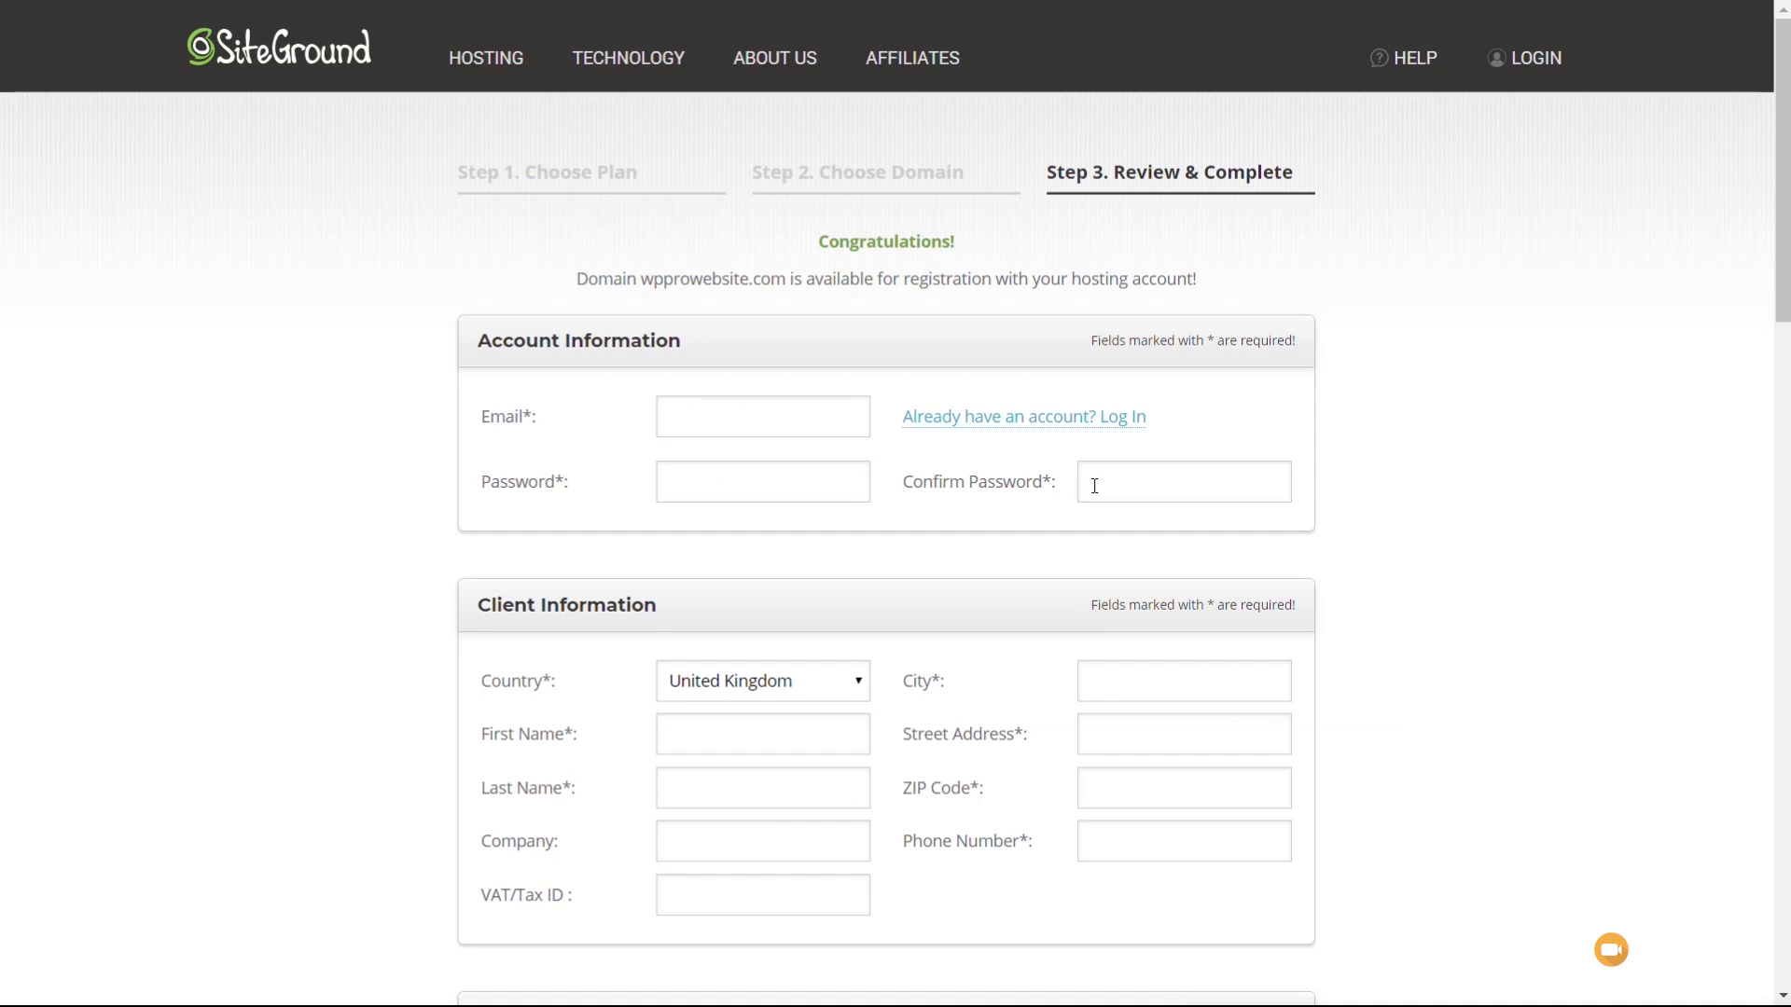
Step: Try the 1-month trial and 36-month hosting periods in the purchase information, and return the period to 12 months
scroll(334, 619, "down", 1)
scroll(334, 618, "down", 2)
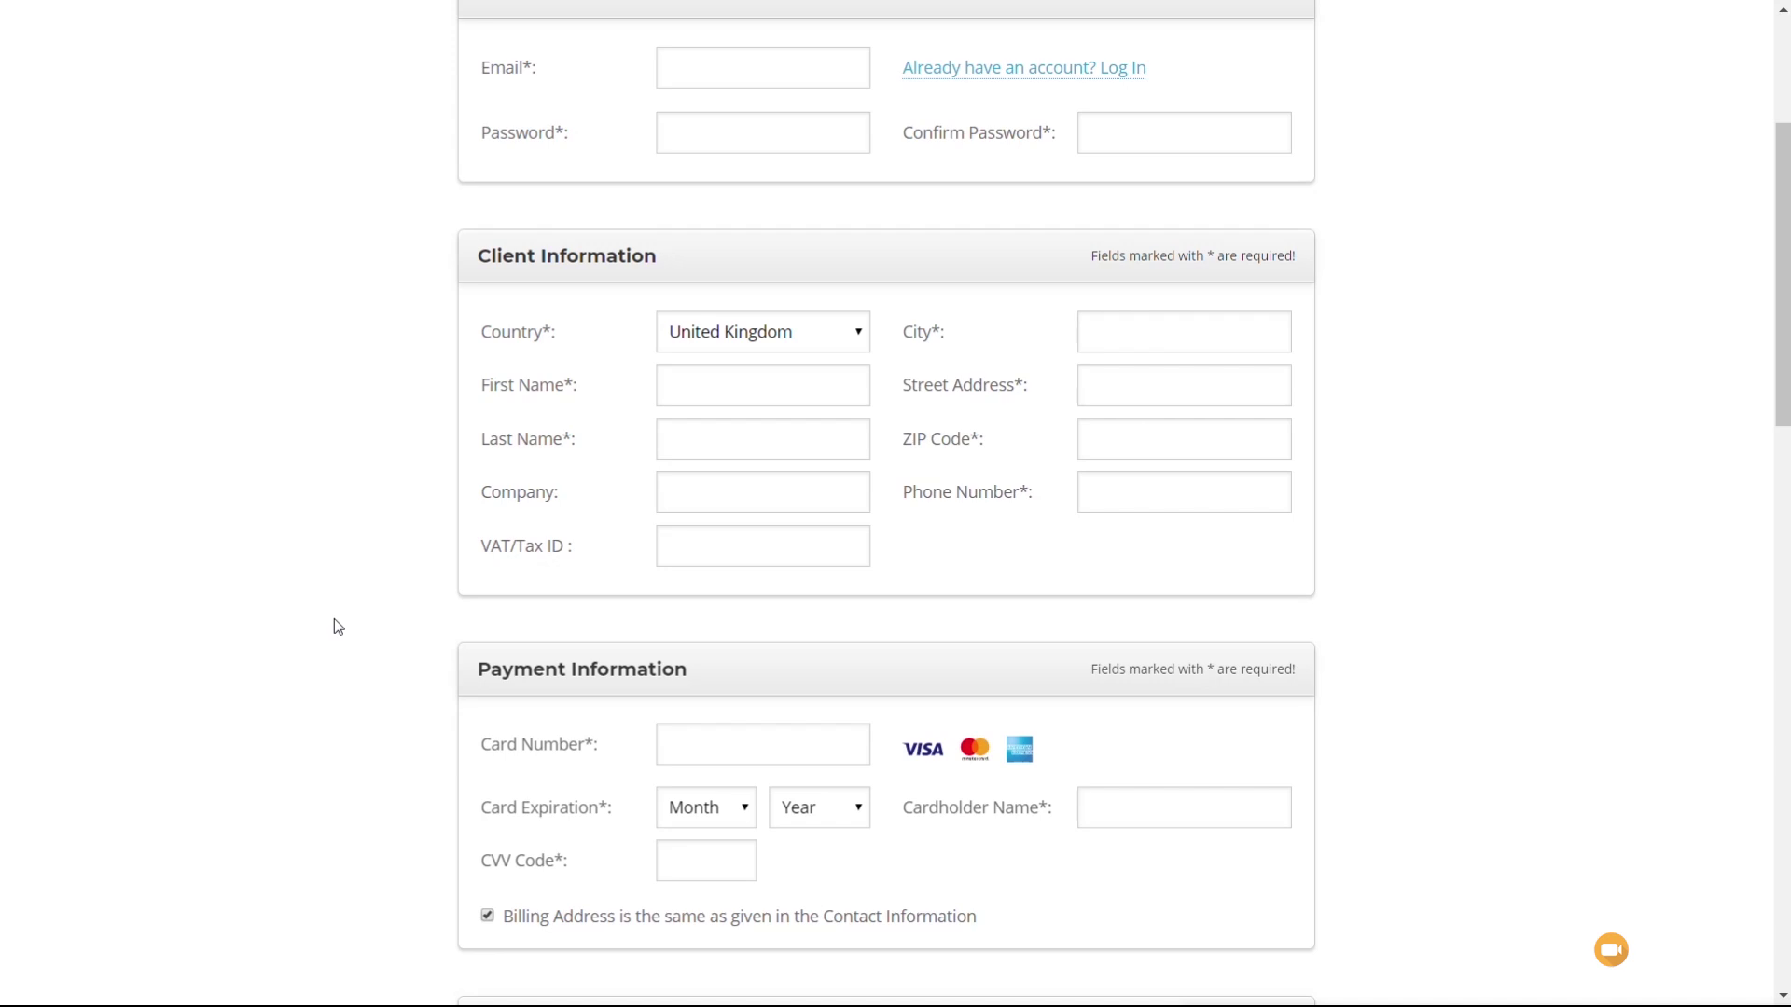
scroll(337, 612, "down", 3)
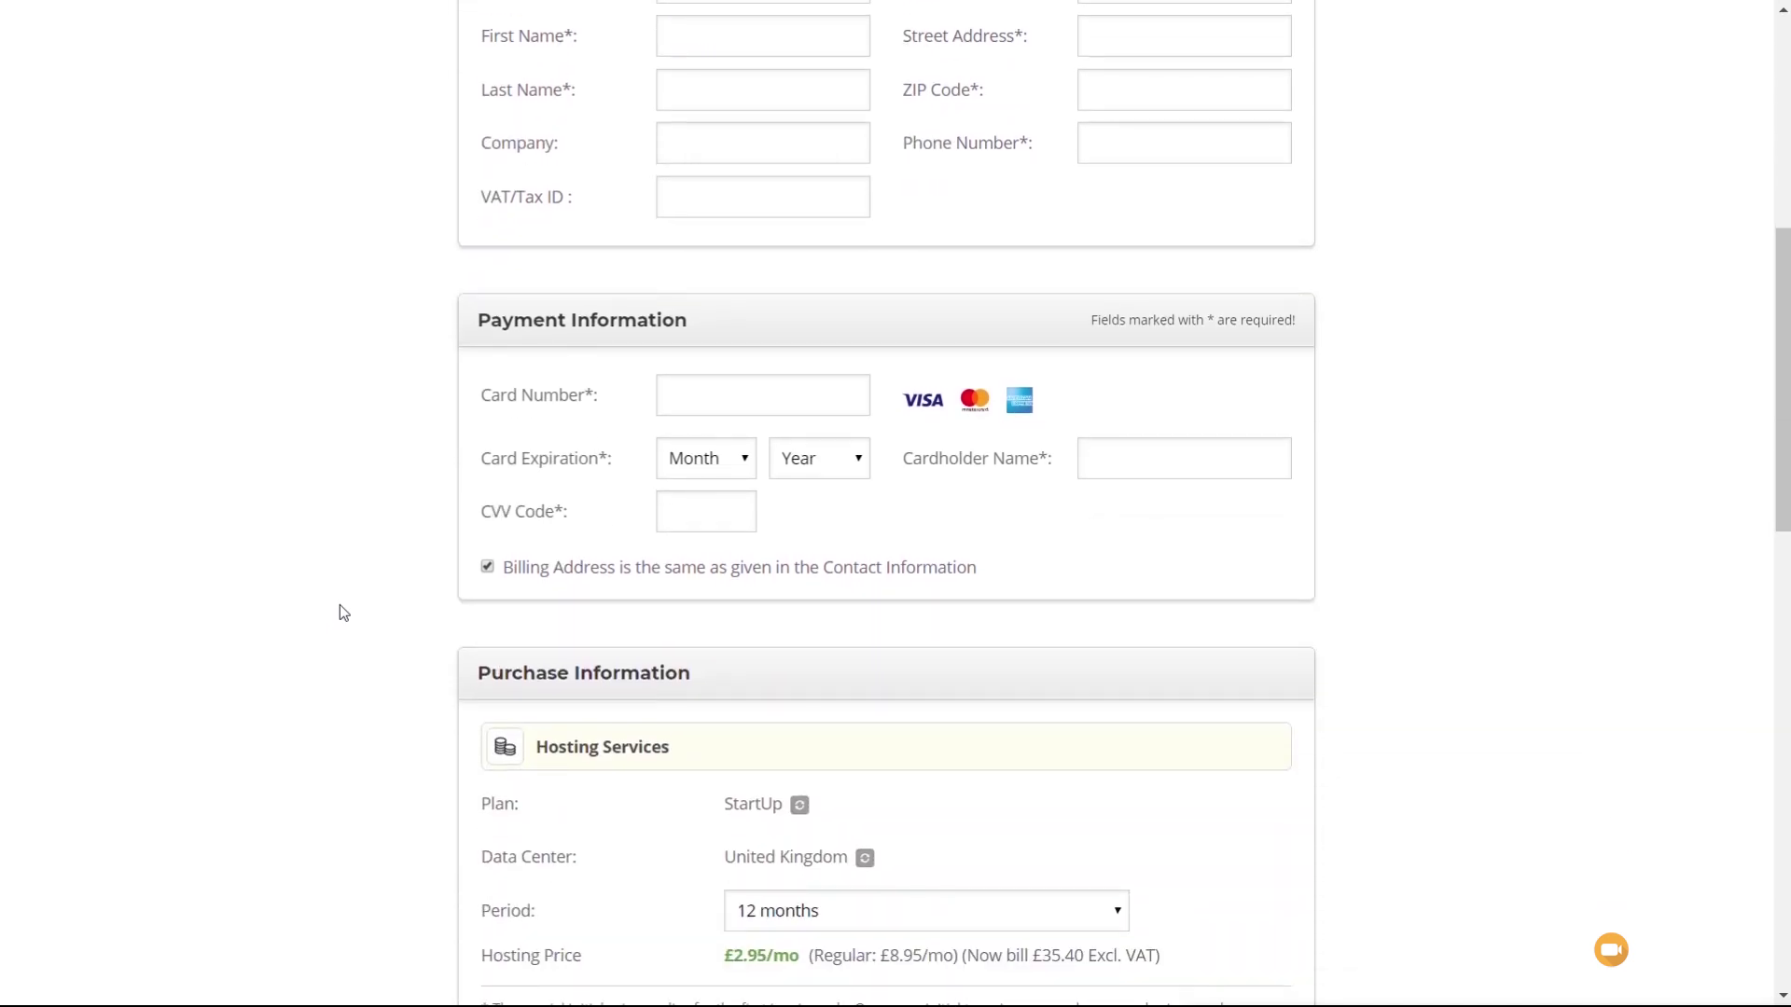
scroll(355, 533, "down", 4)
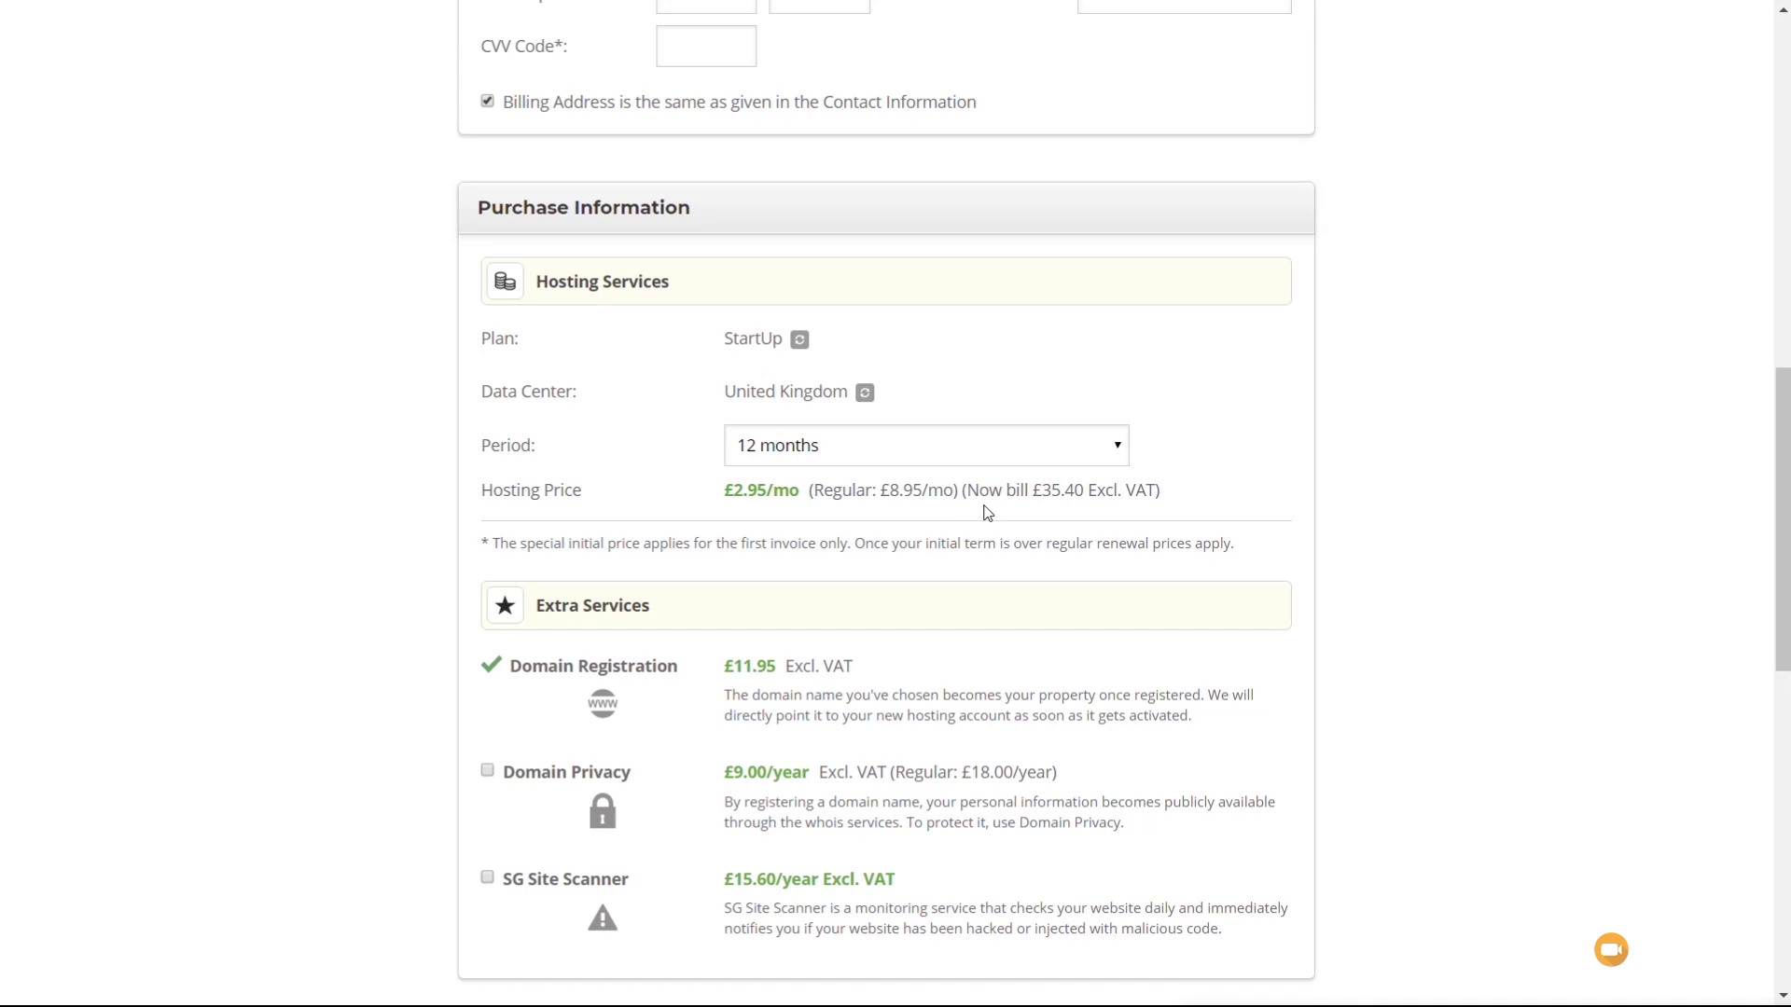
left_click(984, 453)
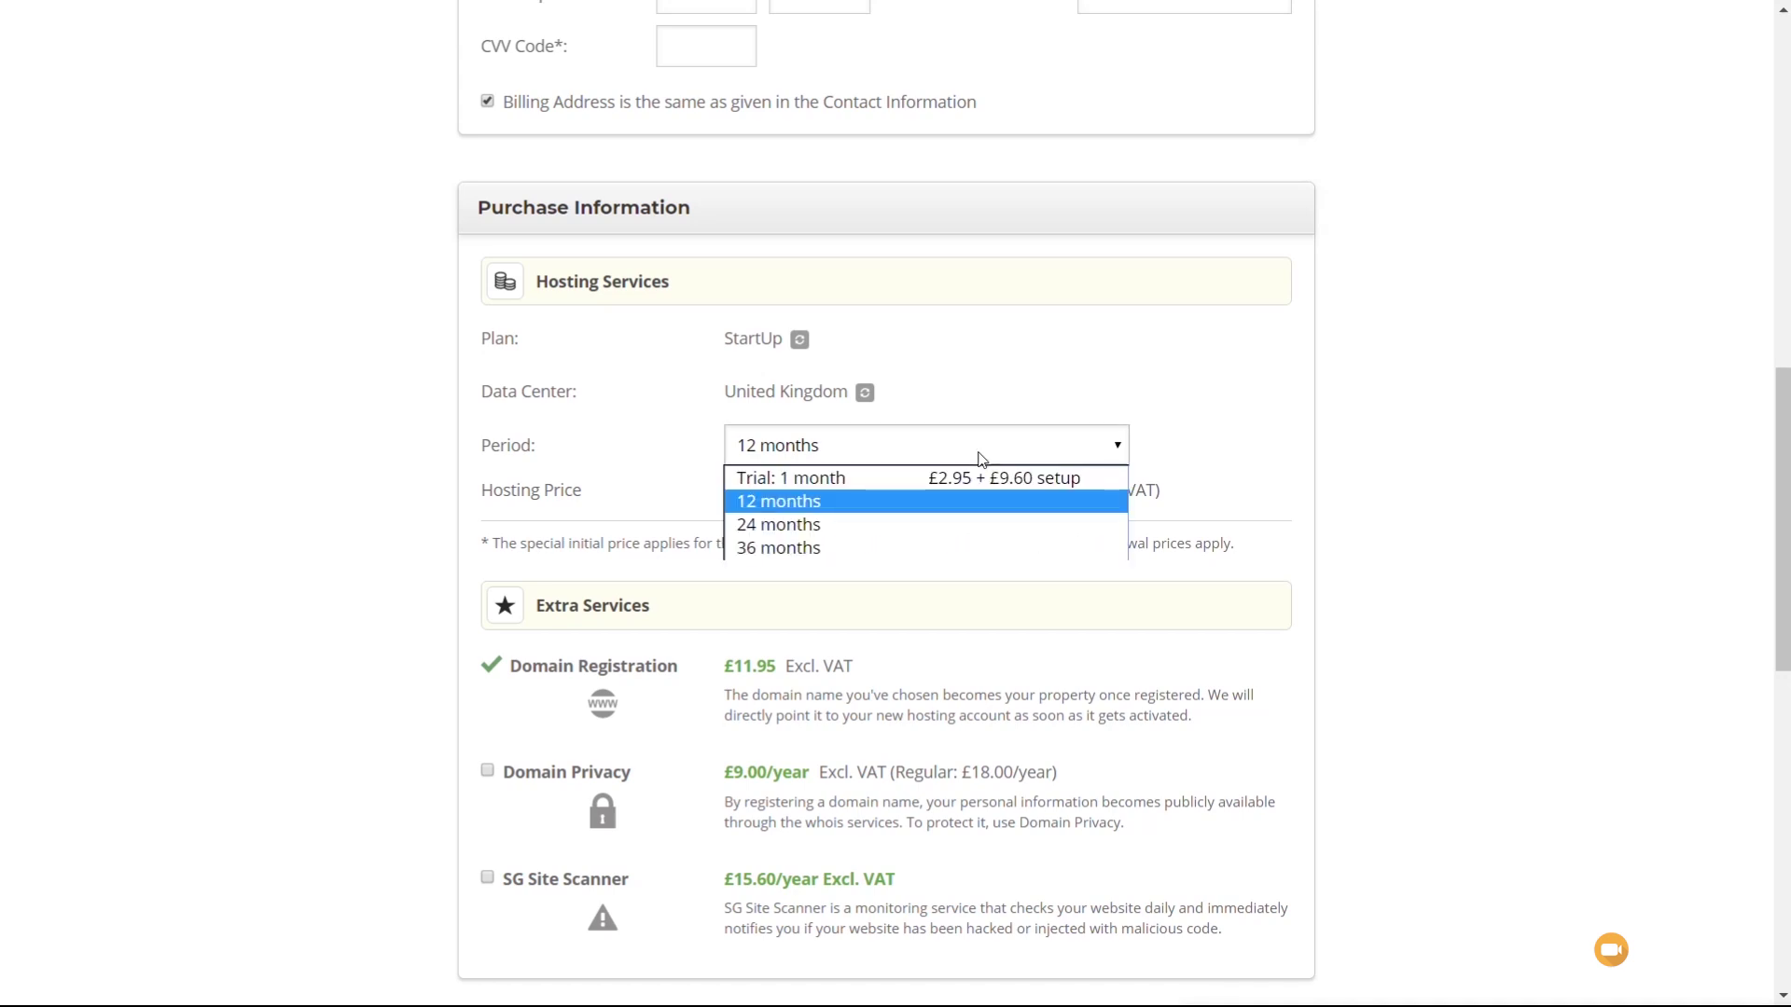
left_click(892, 480)
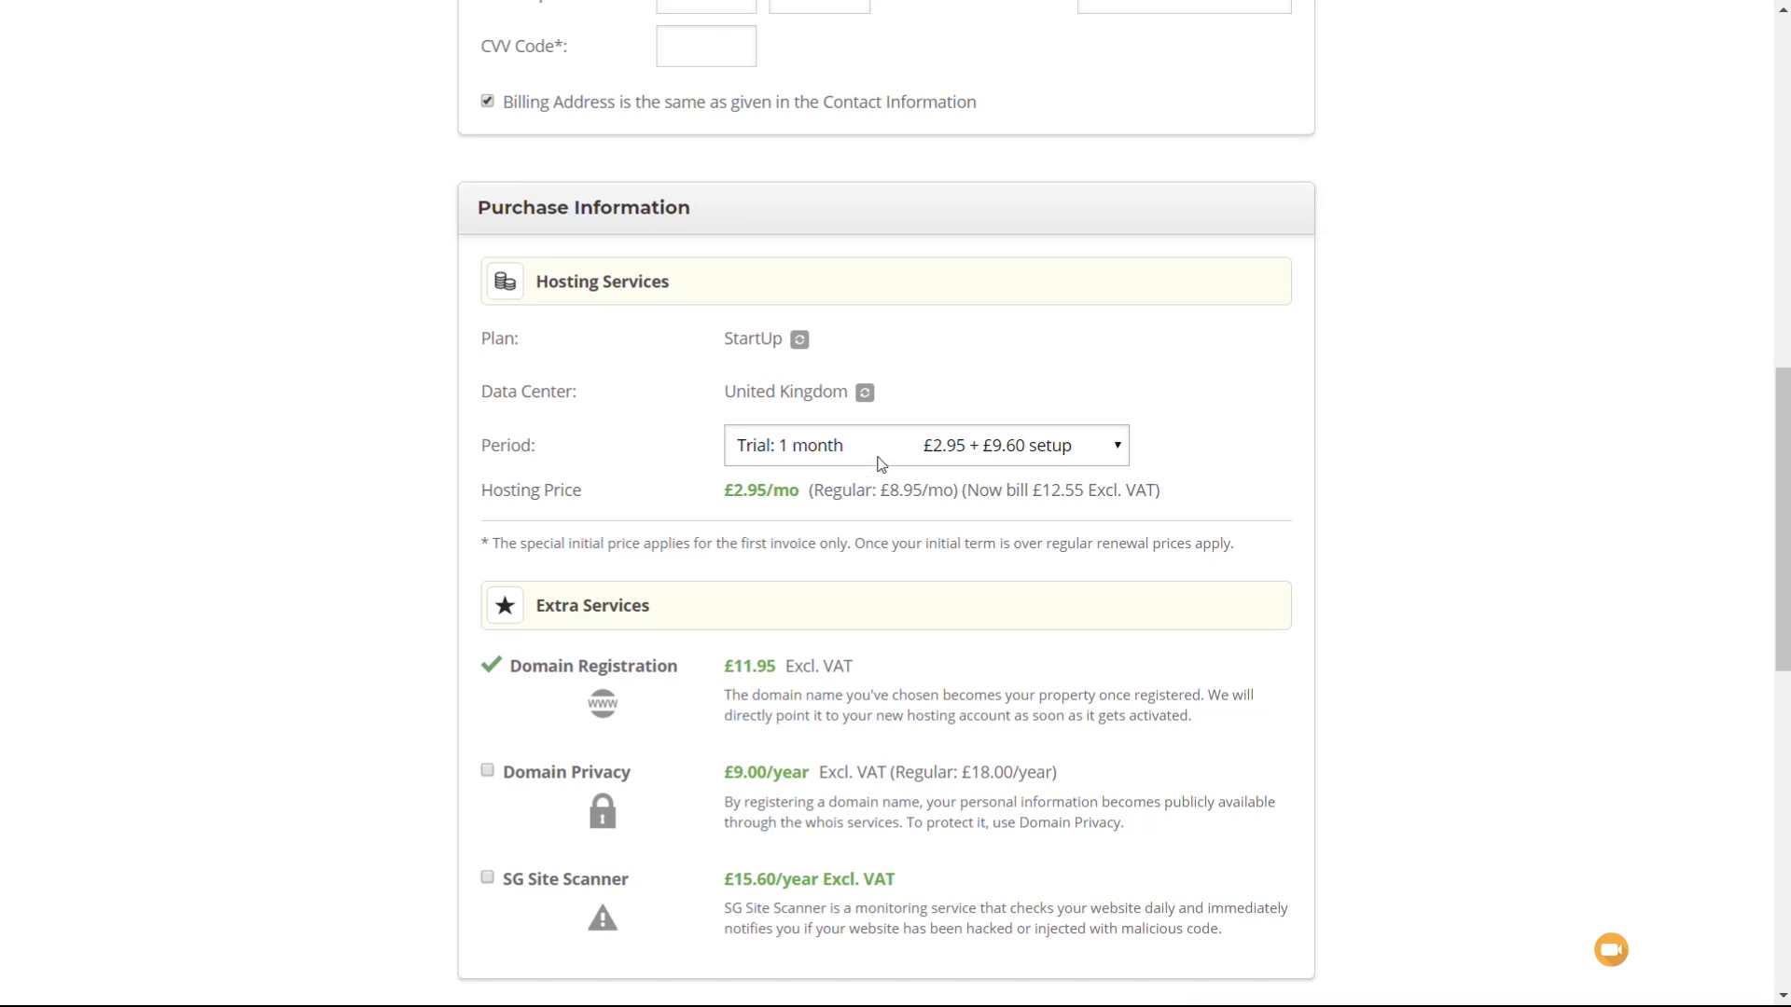
left_click(887, 448)
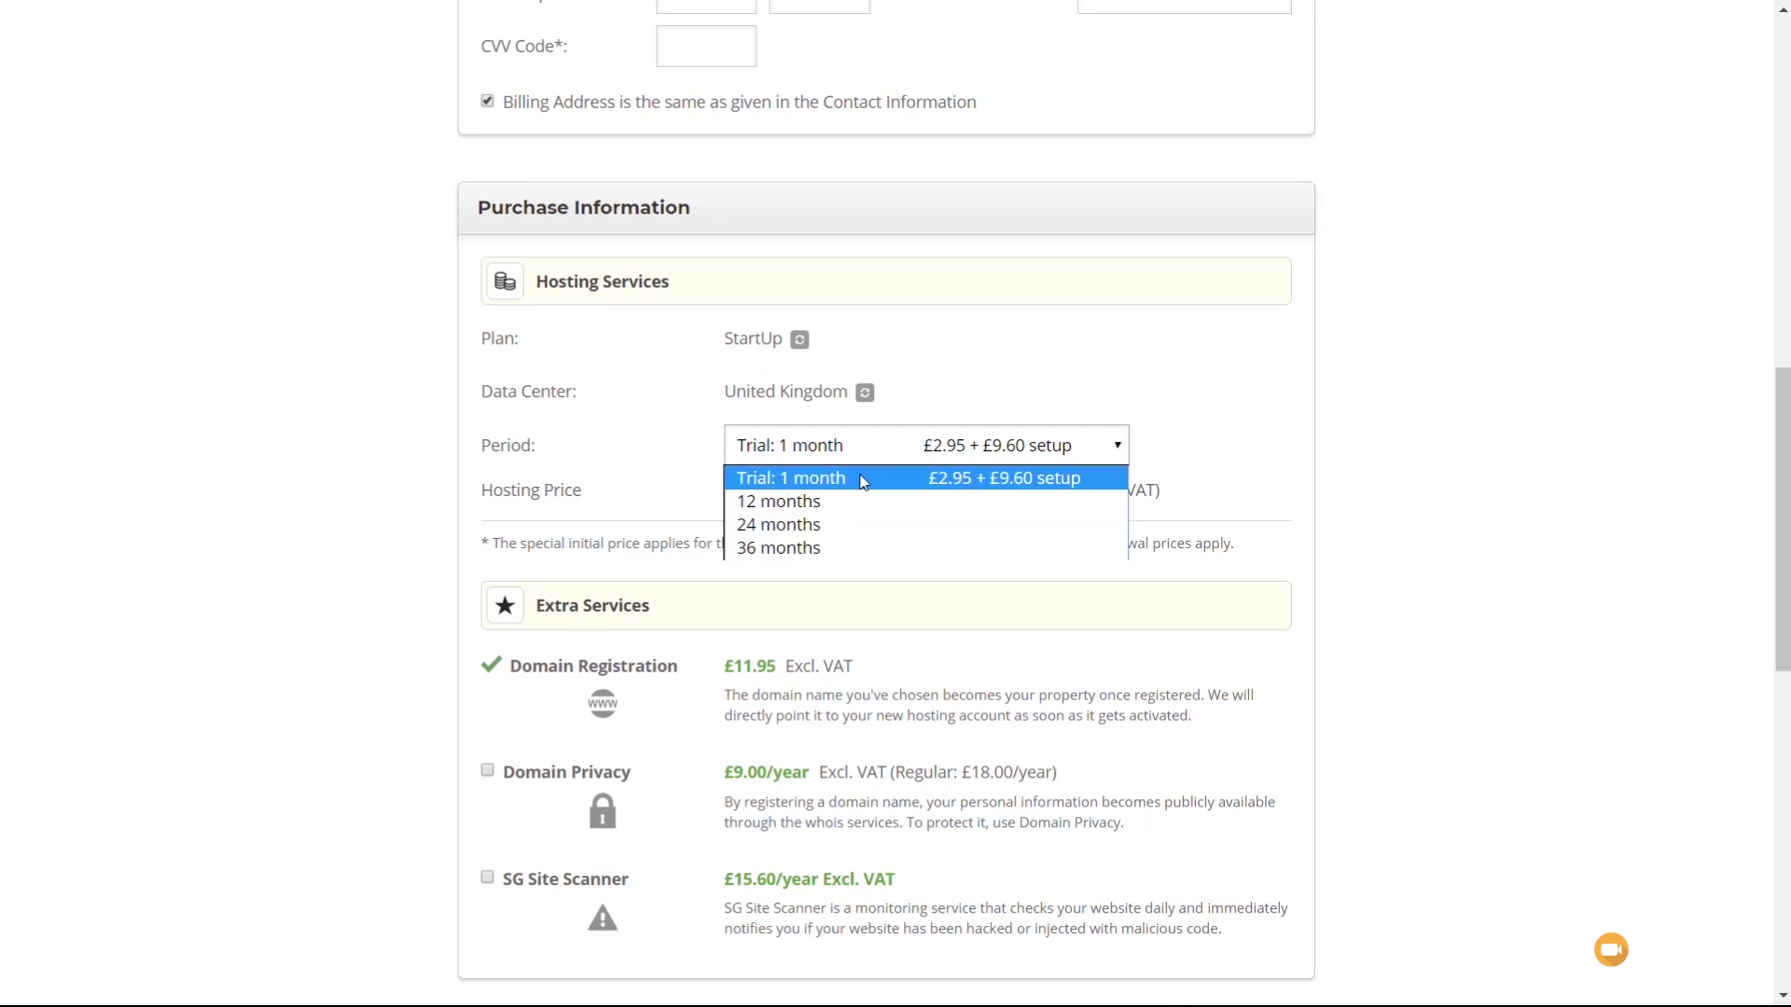
left_click(829, 547)
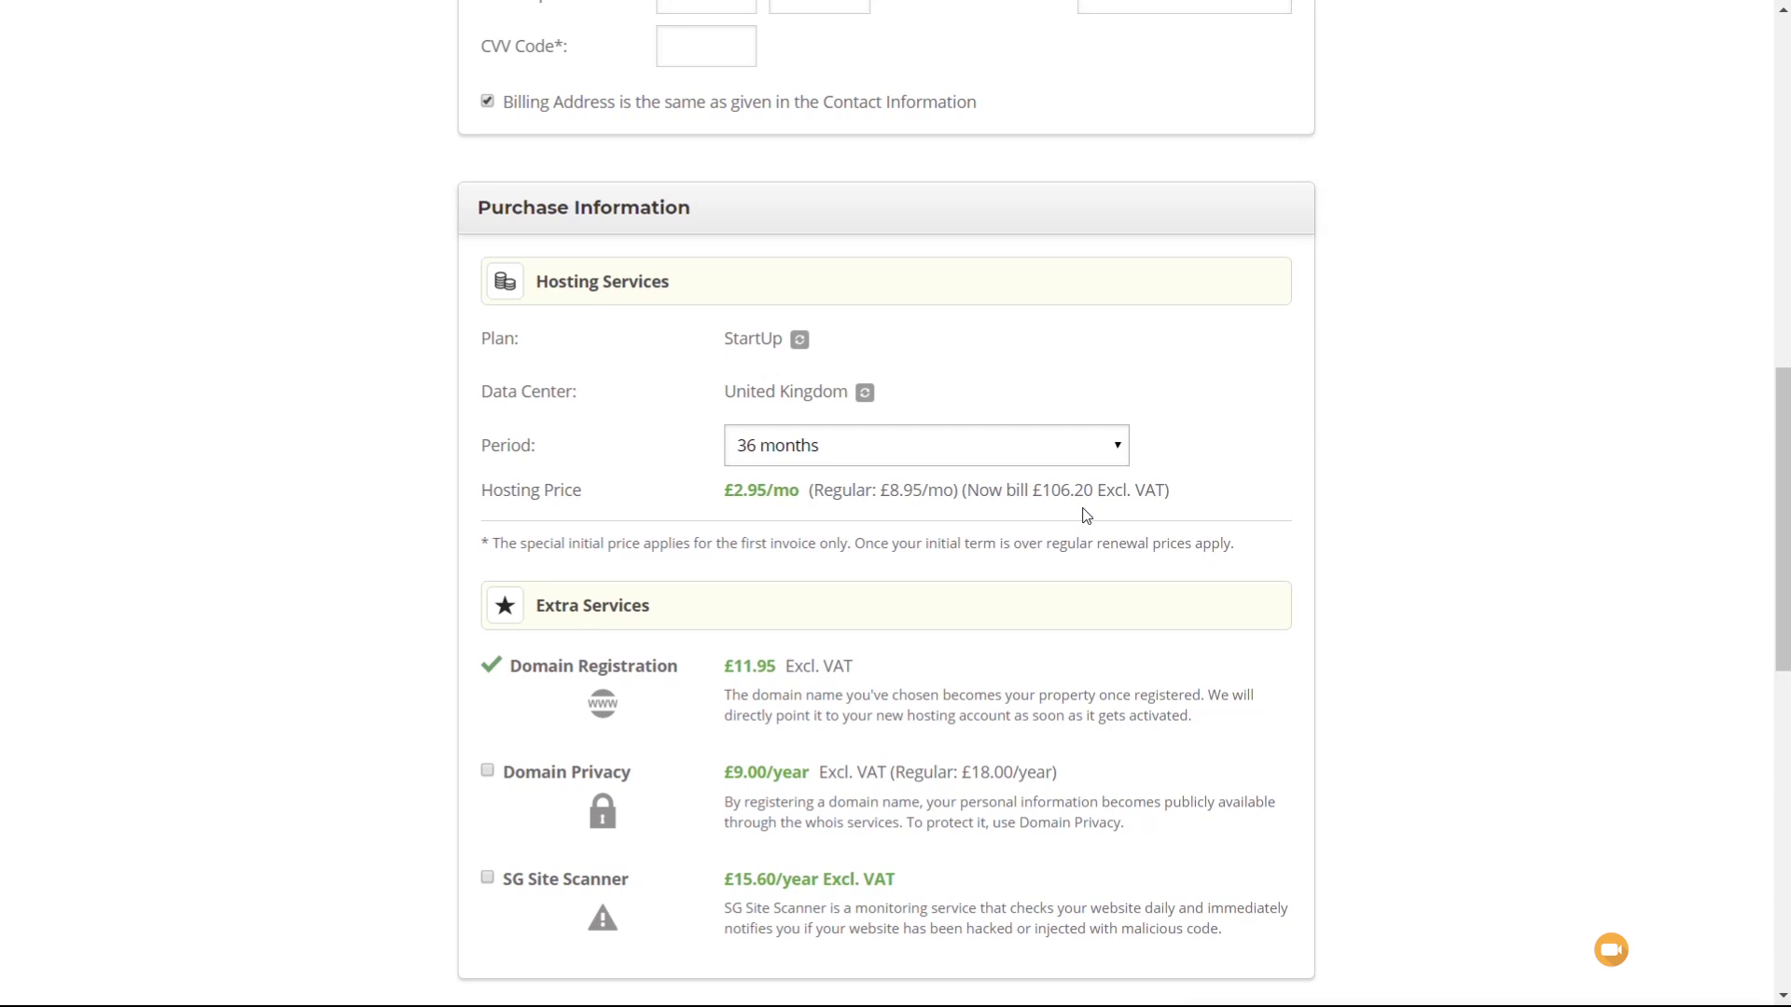
left_click(1073, 461)
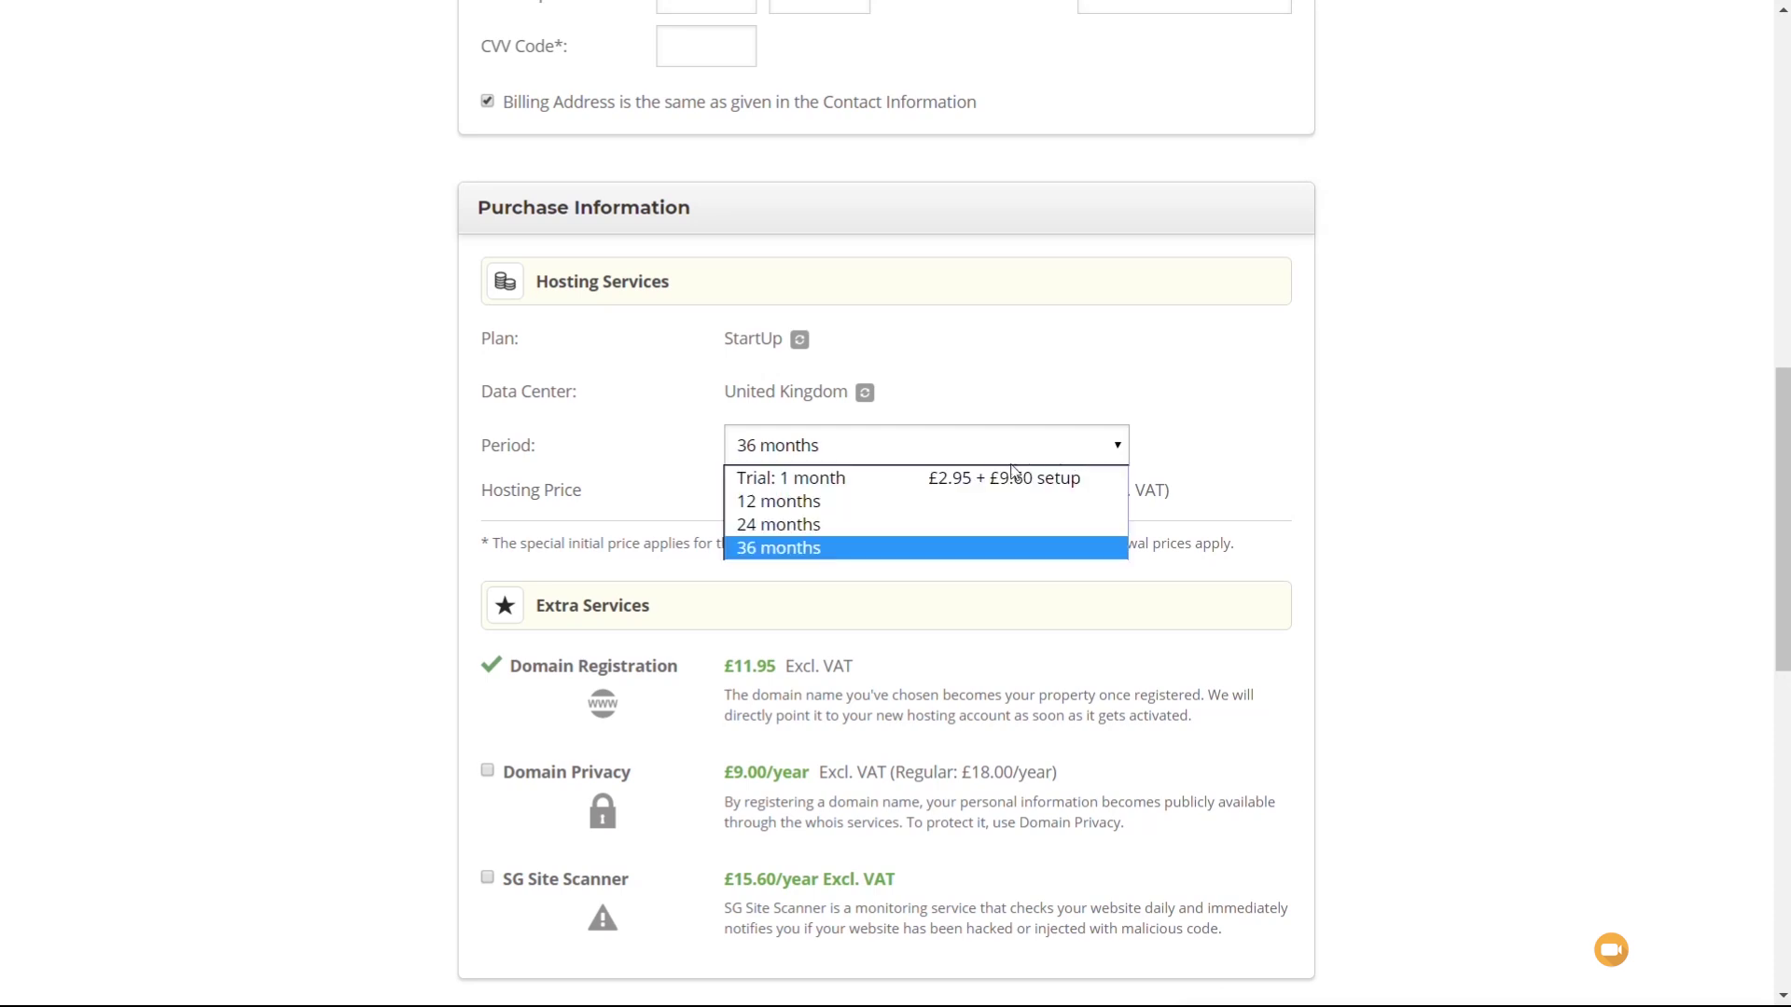
left_click(953, 494)
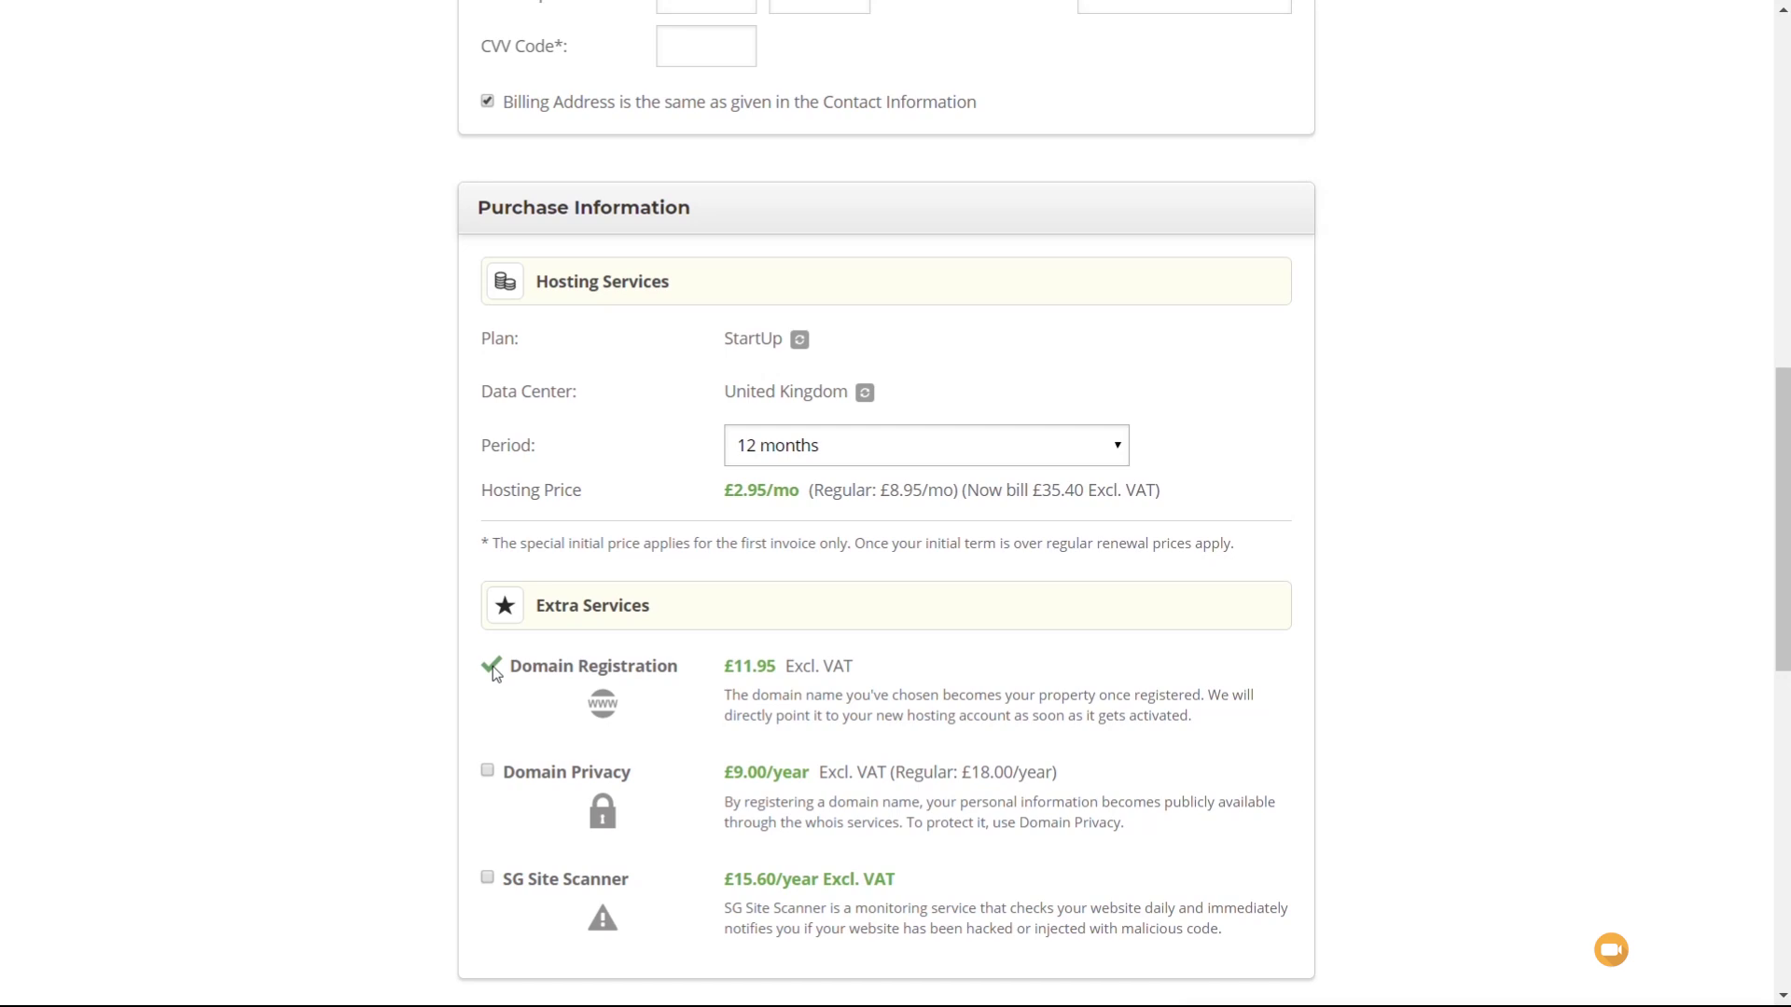
Step: Review the extra services and order total, and proceed to the customer area once the account is created
scroll(414, 698, "down", 1)
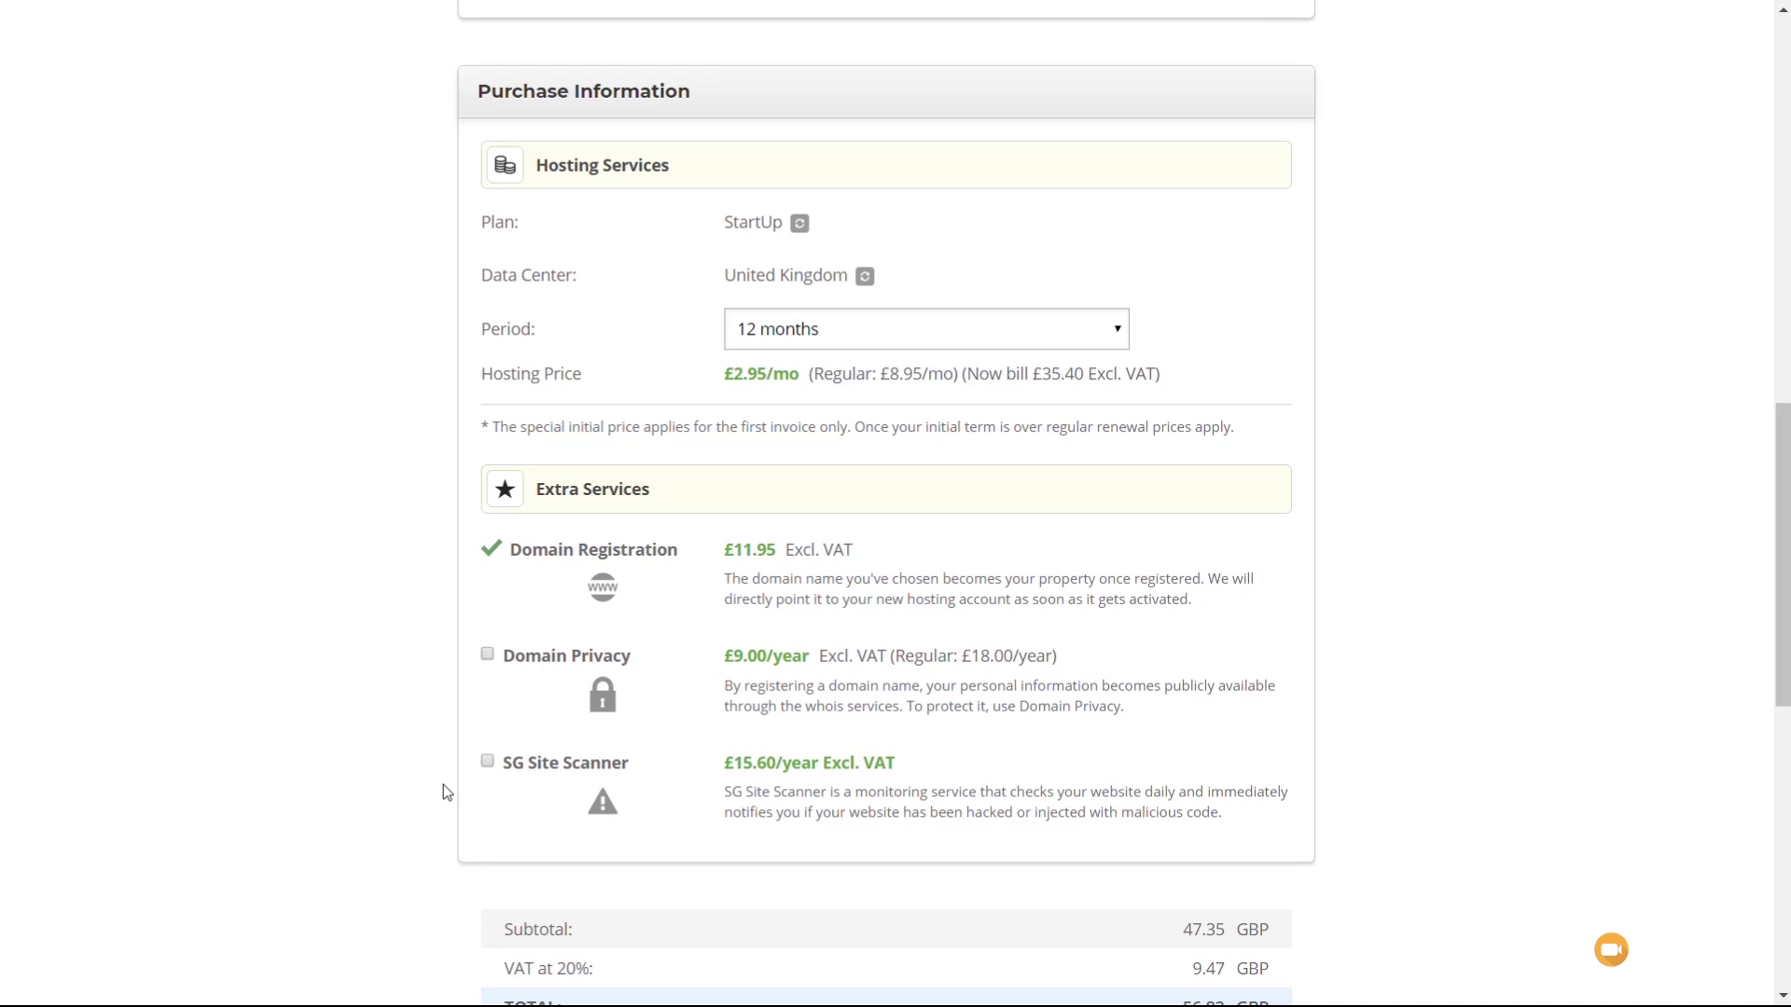
scroll(445, 791, "down", 4)
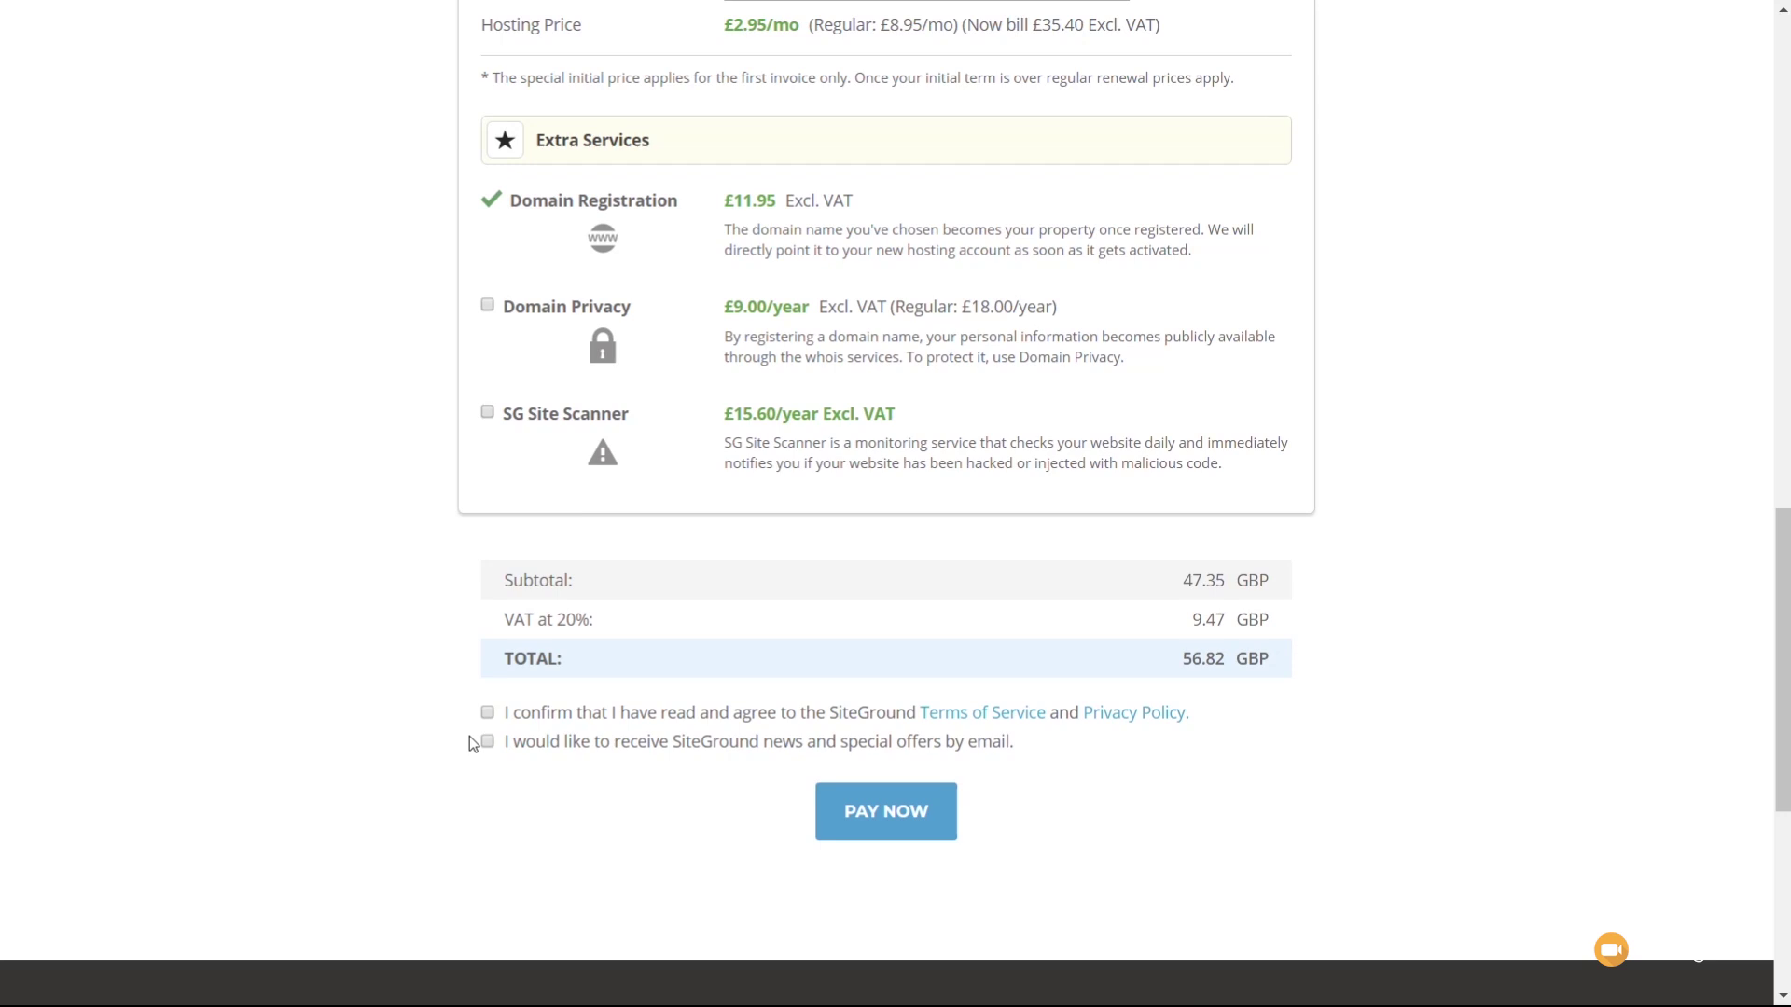
scroll(469, 736, "down", 1)
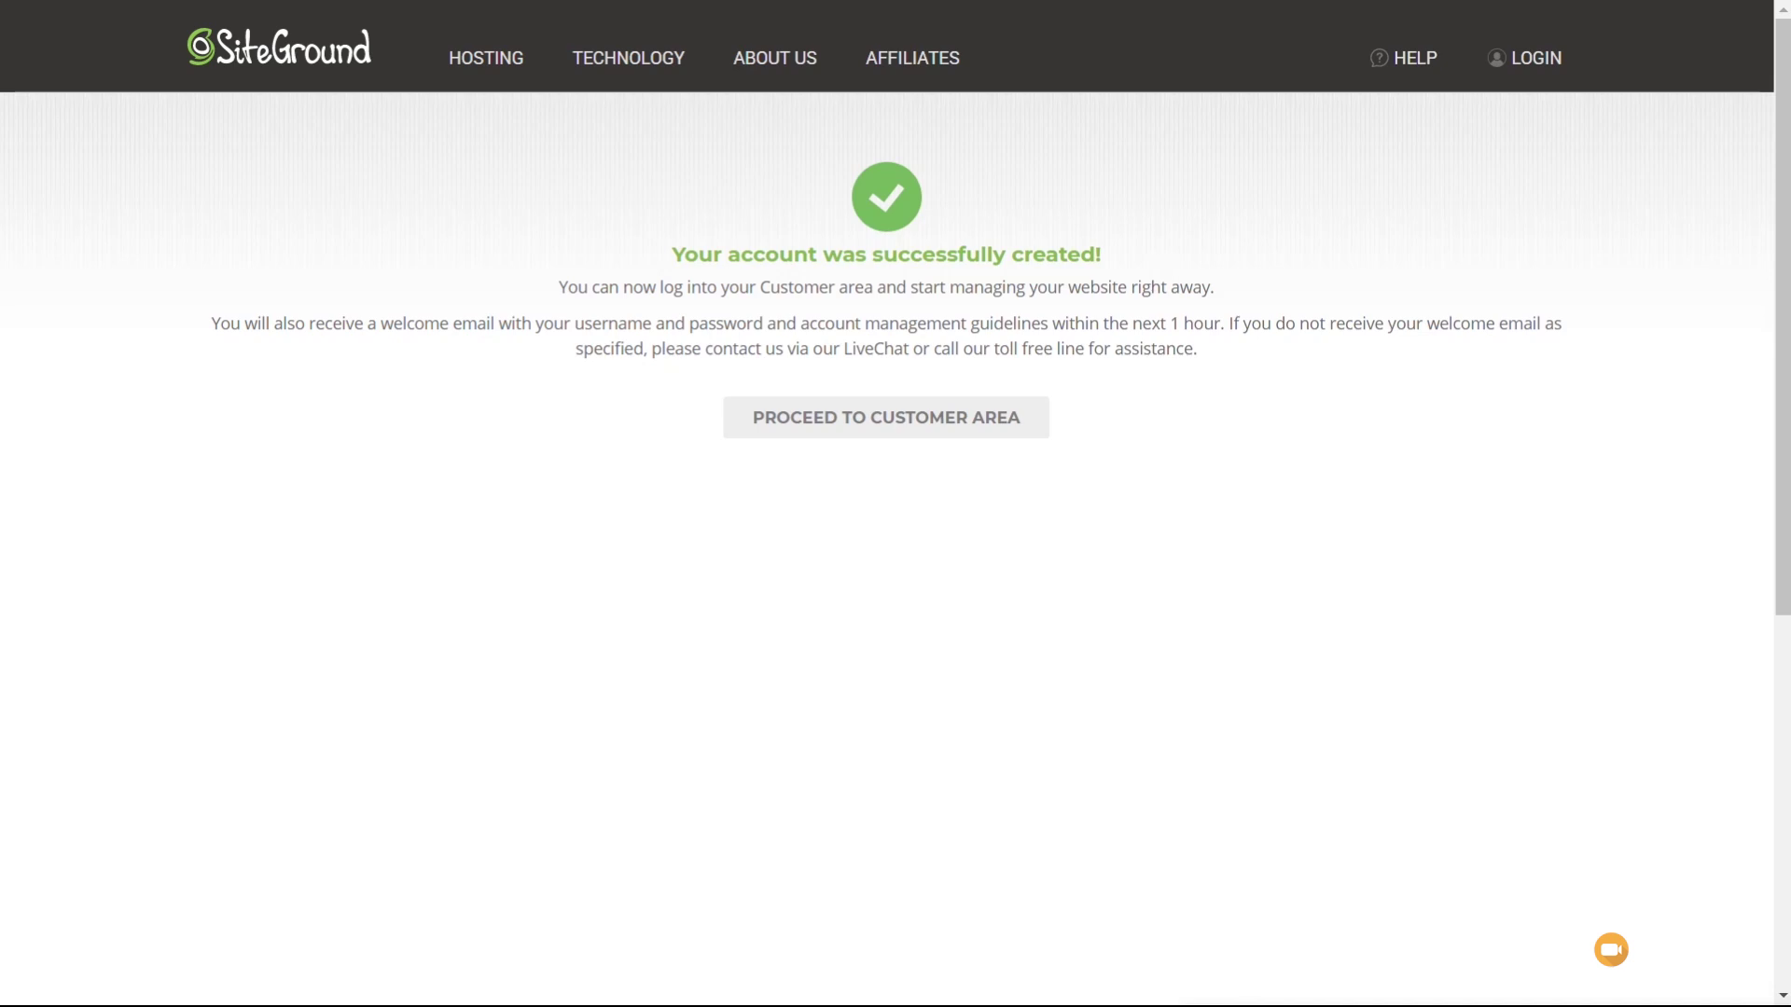
left_click(937, 428)
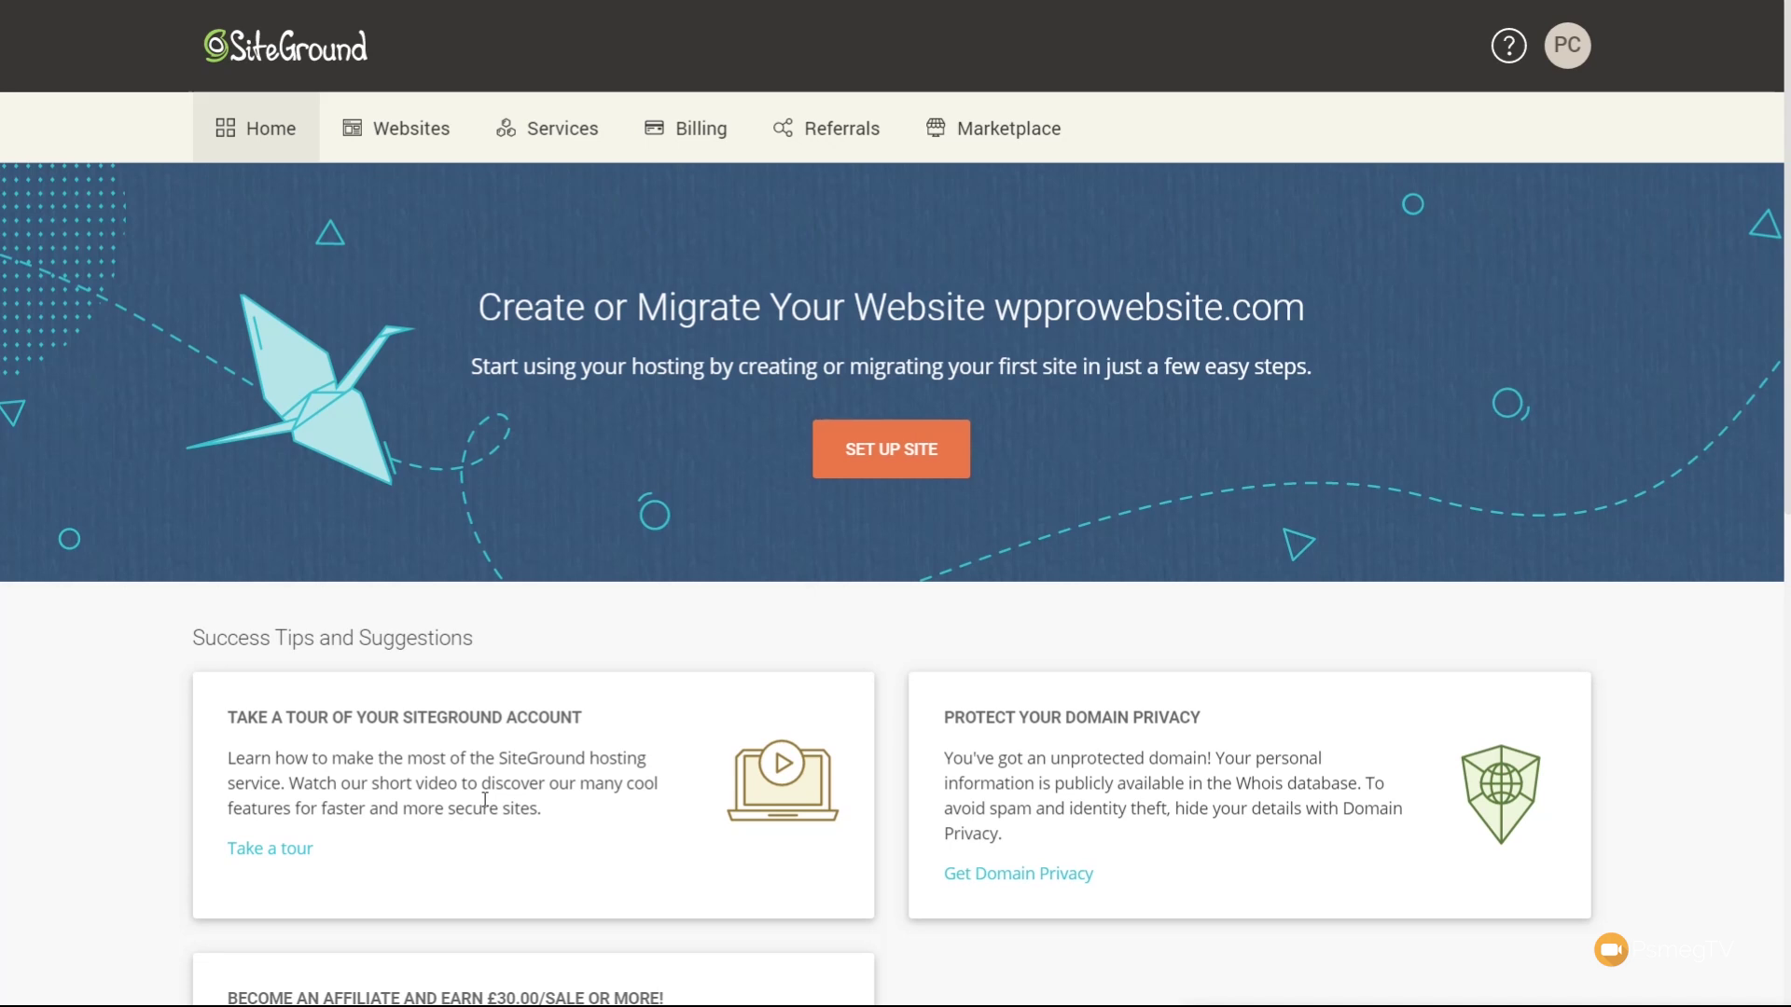
Step: Look over the account's own websites and its collaboration websites
left_click(396, 136)
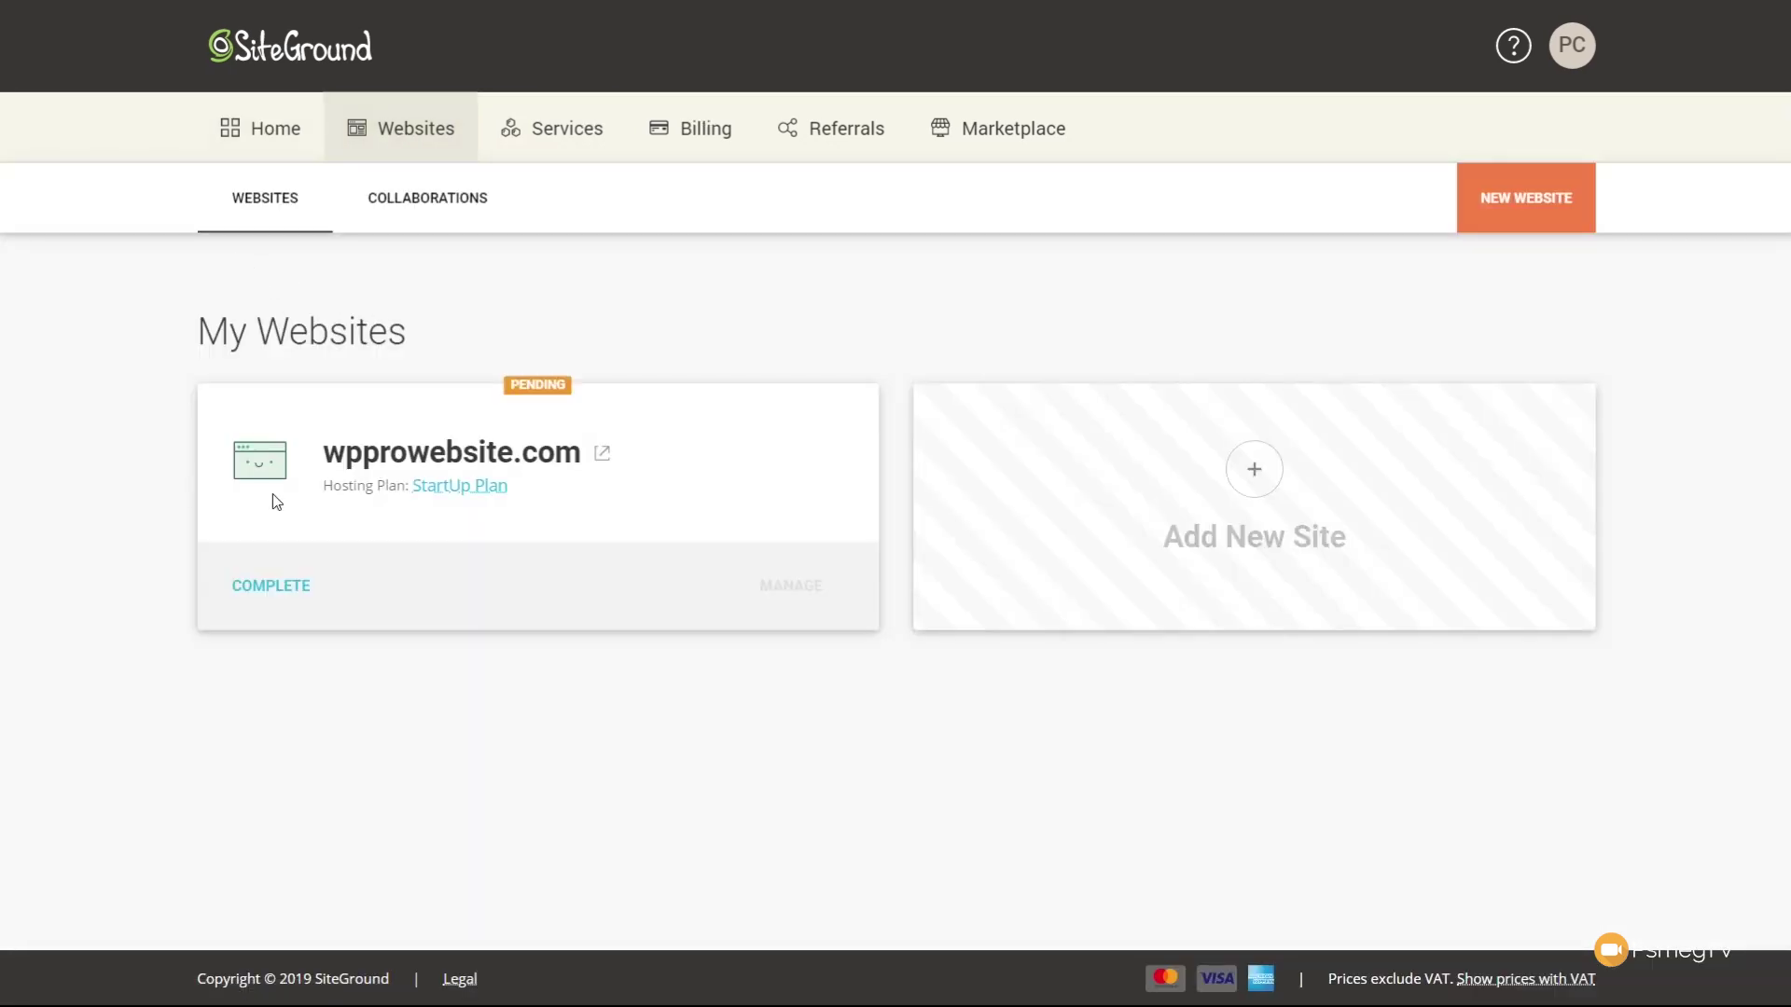
left_click_drag(323, 462, 556, 462)
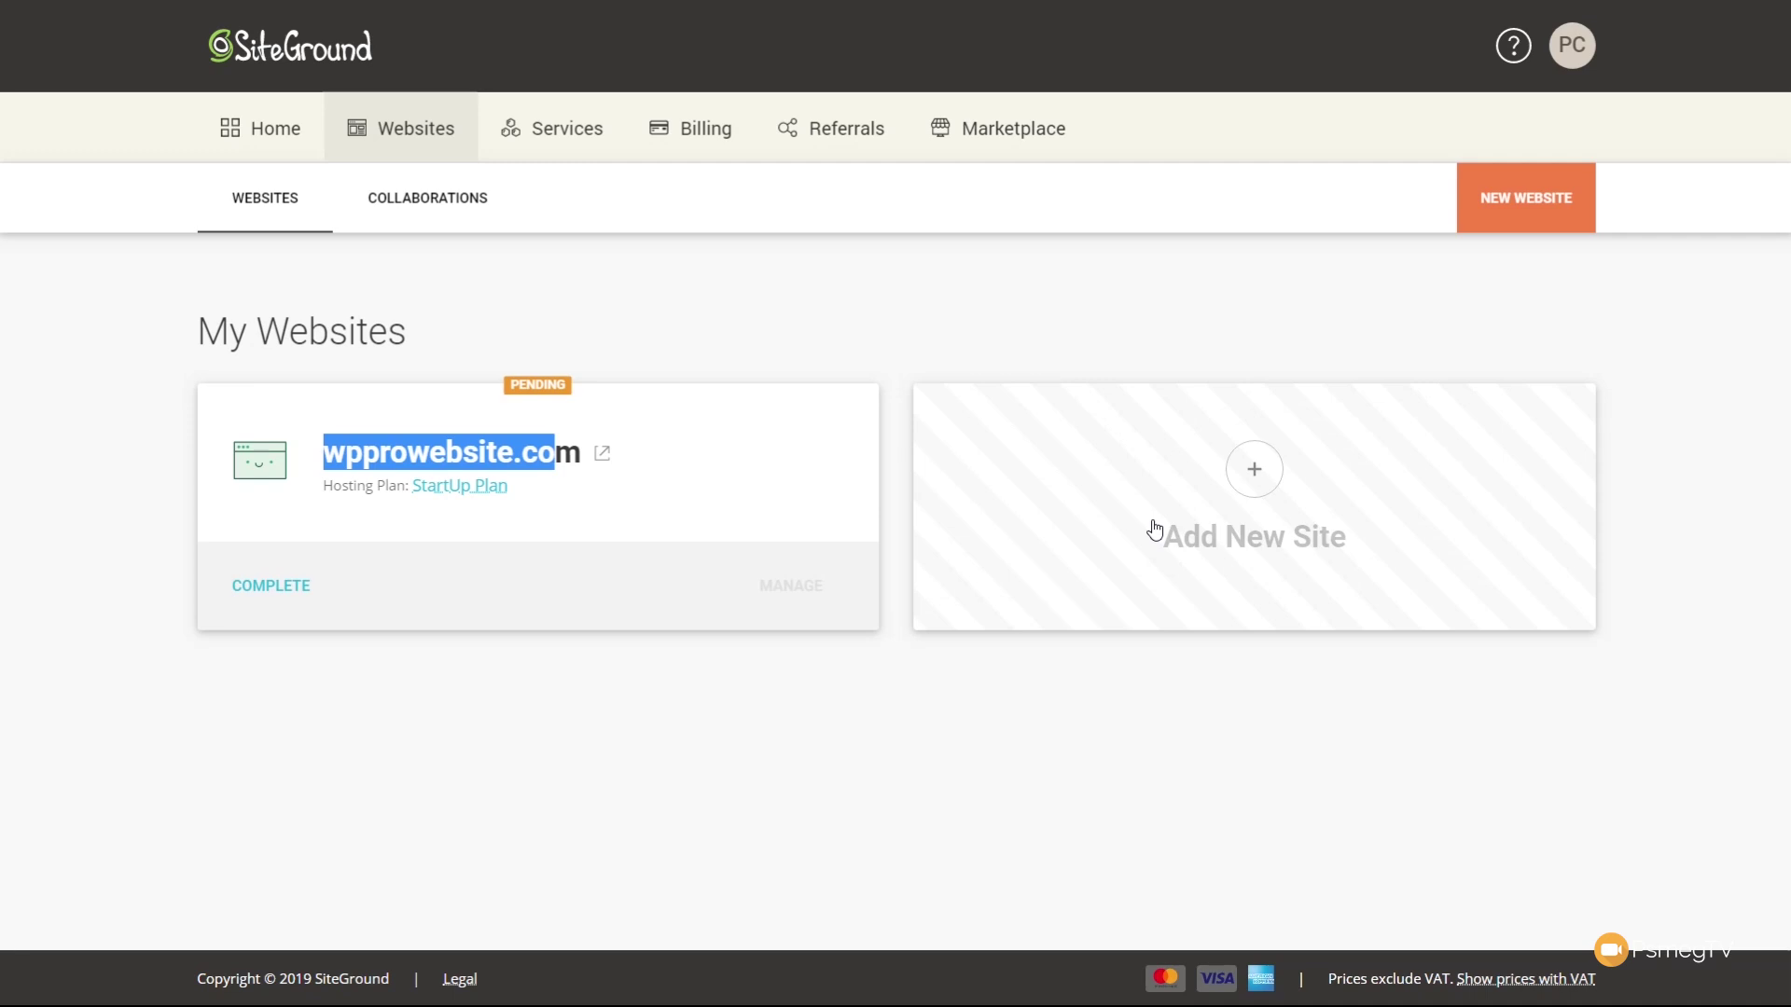
left_click(397, 199)
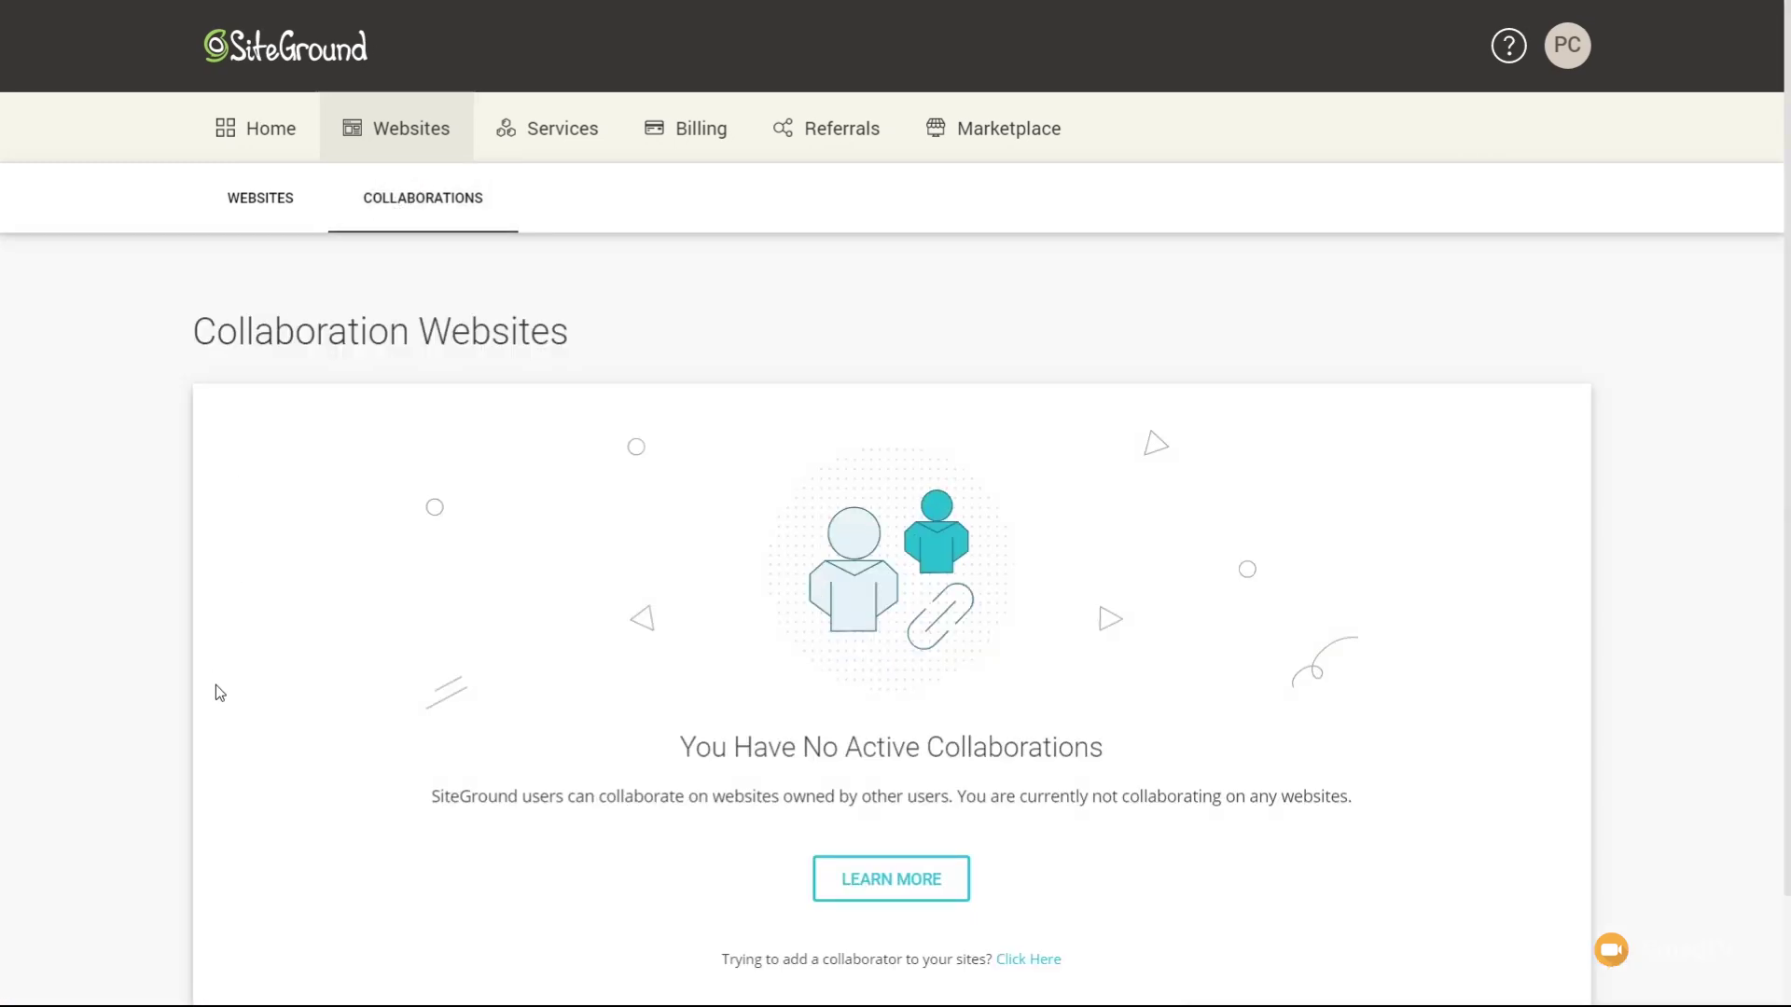
scroll(216, 687, "down", 2)
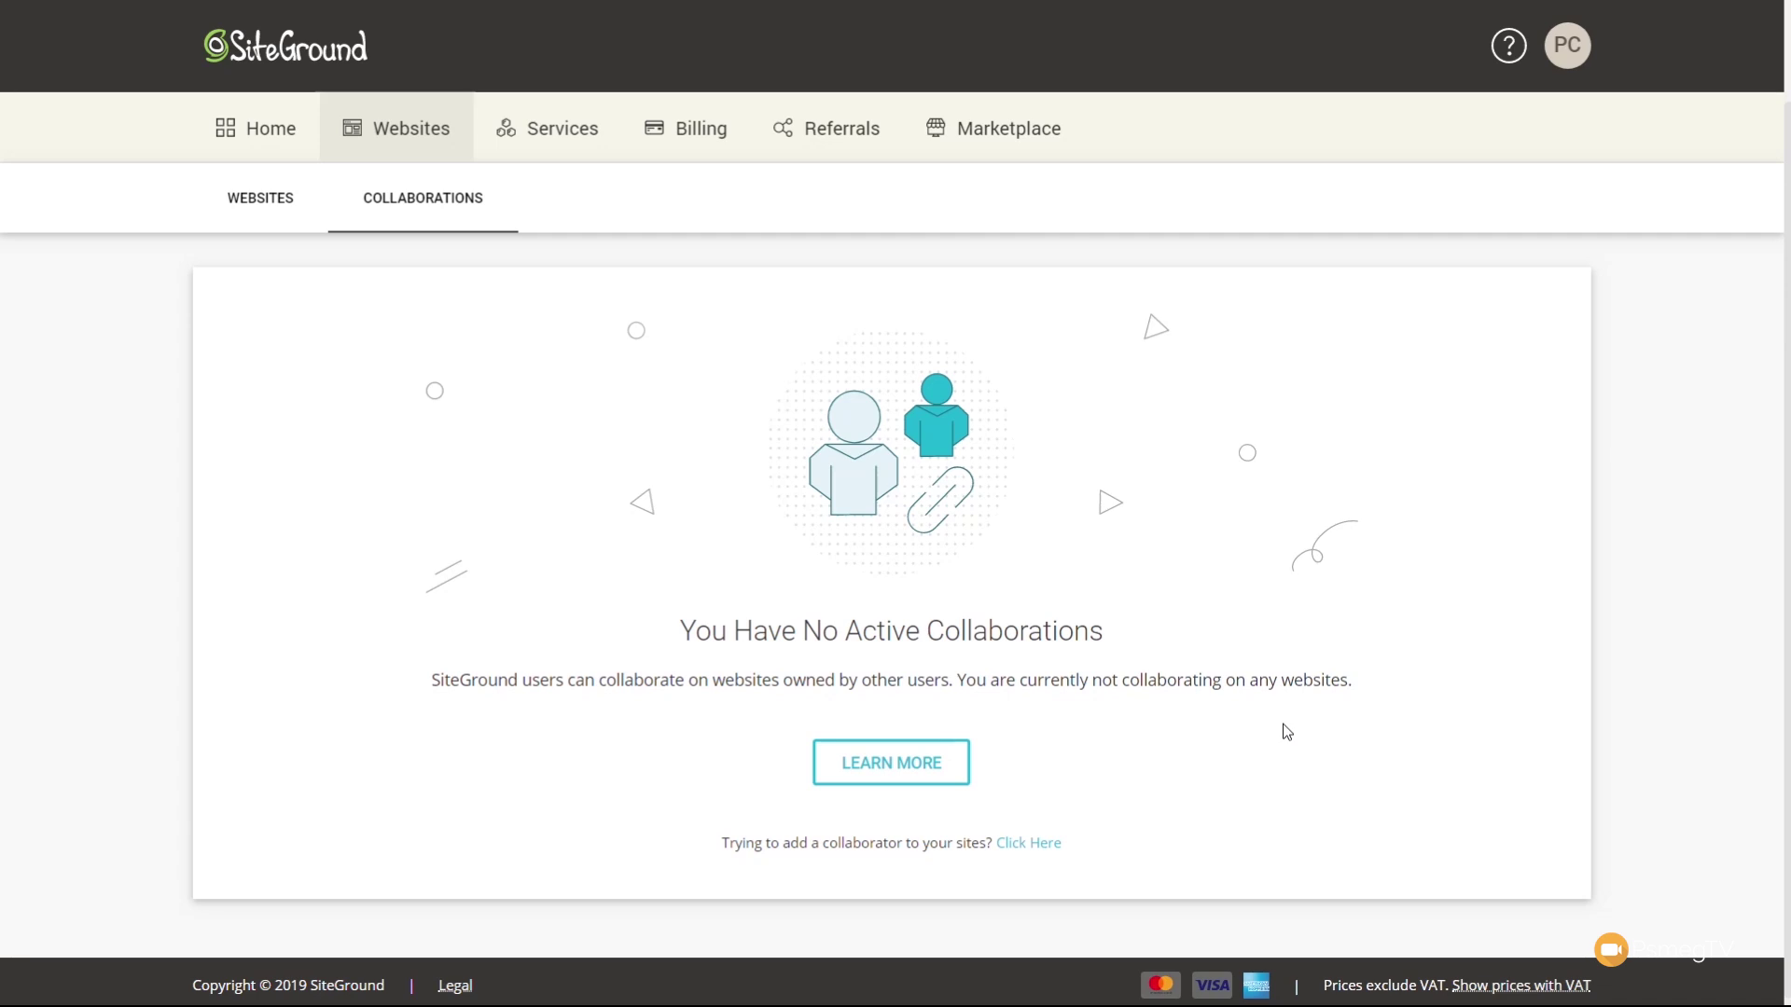
Step: Examine the StartUp hosting plan's details, websites and statistics, and view the account's domains
left_click(565, 128)
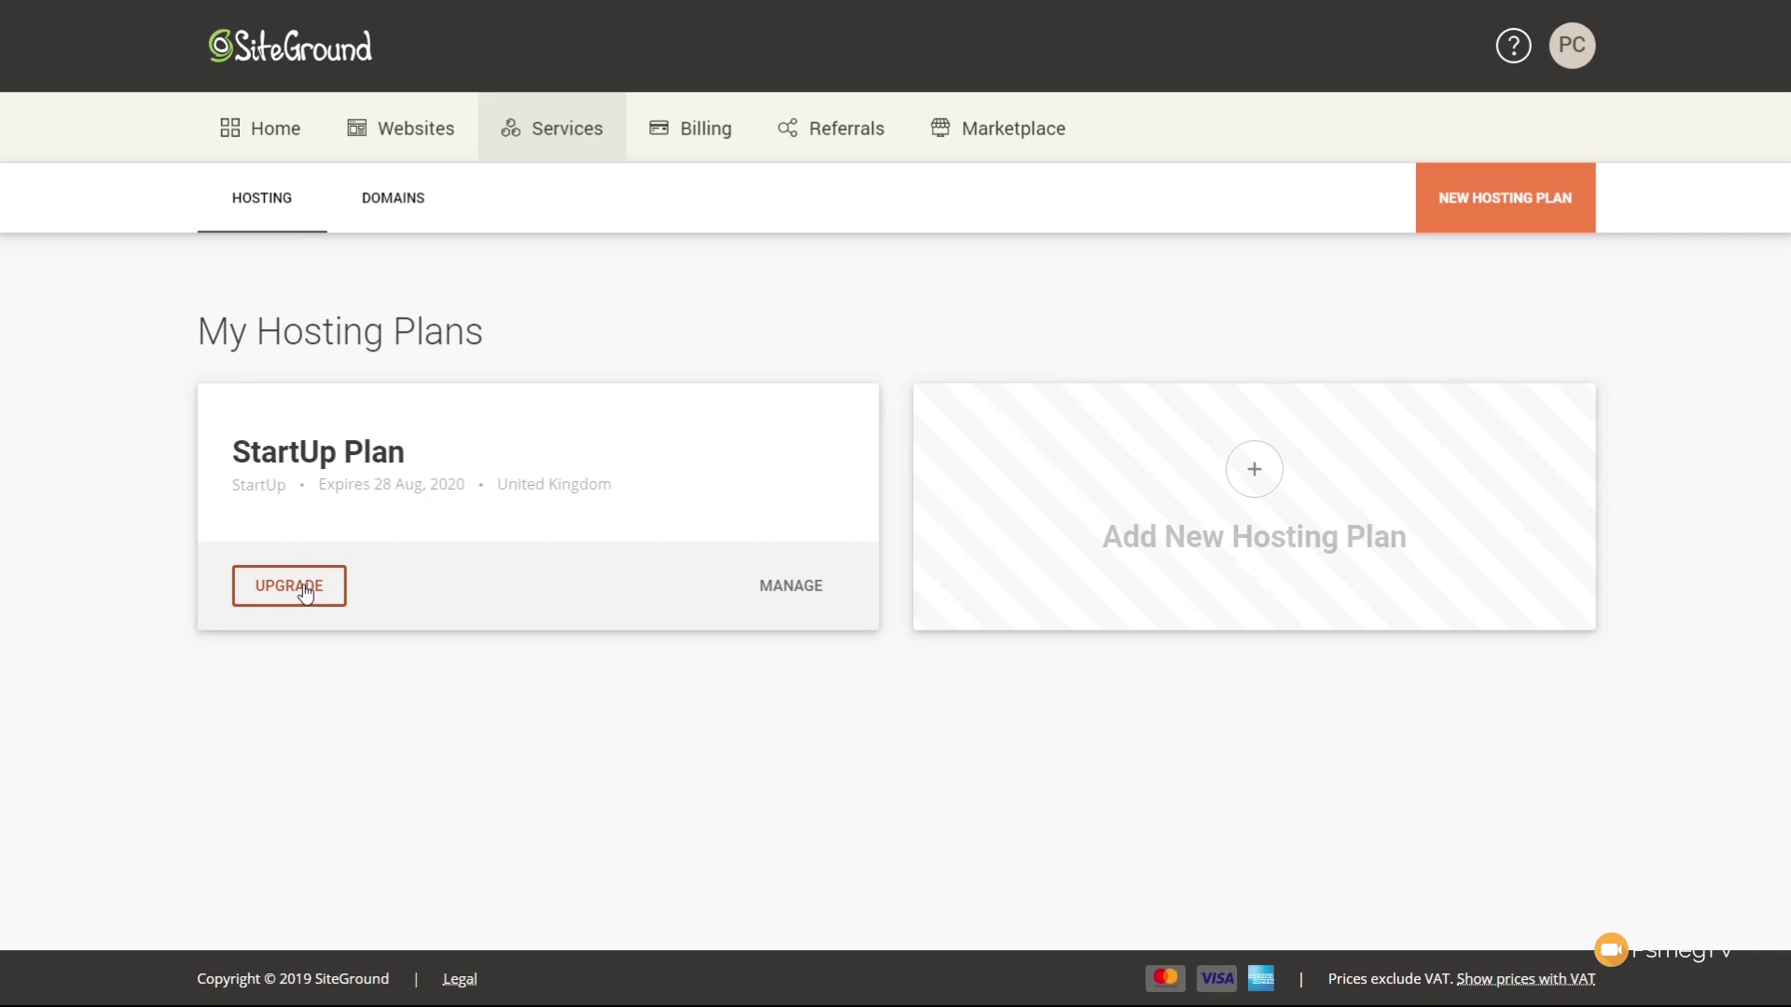
left_click(778, 592)
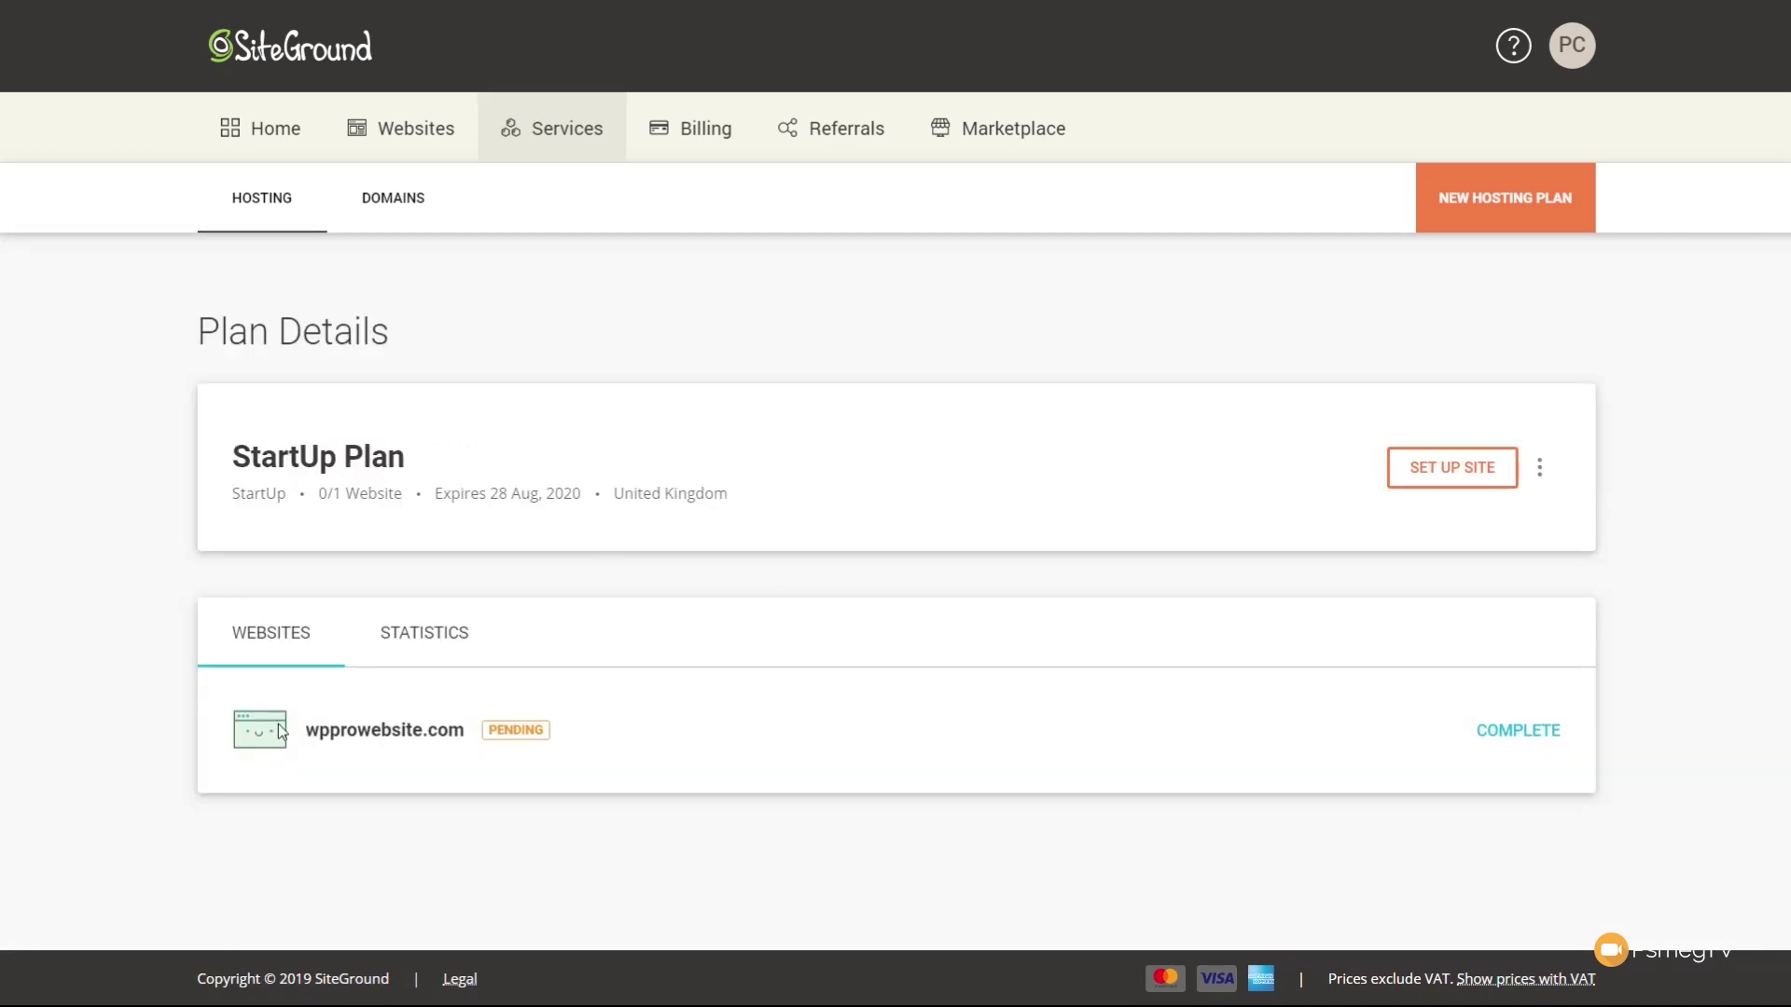
left_click(435, 637)
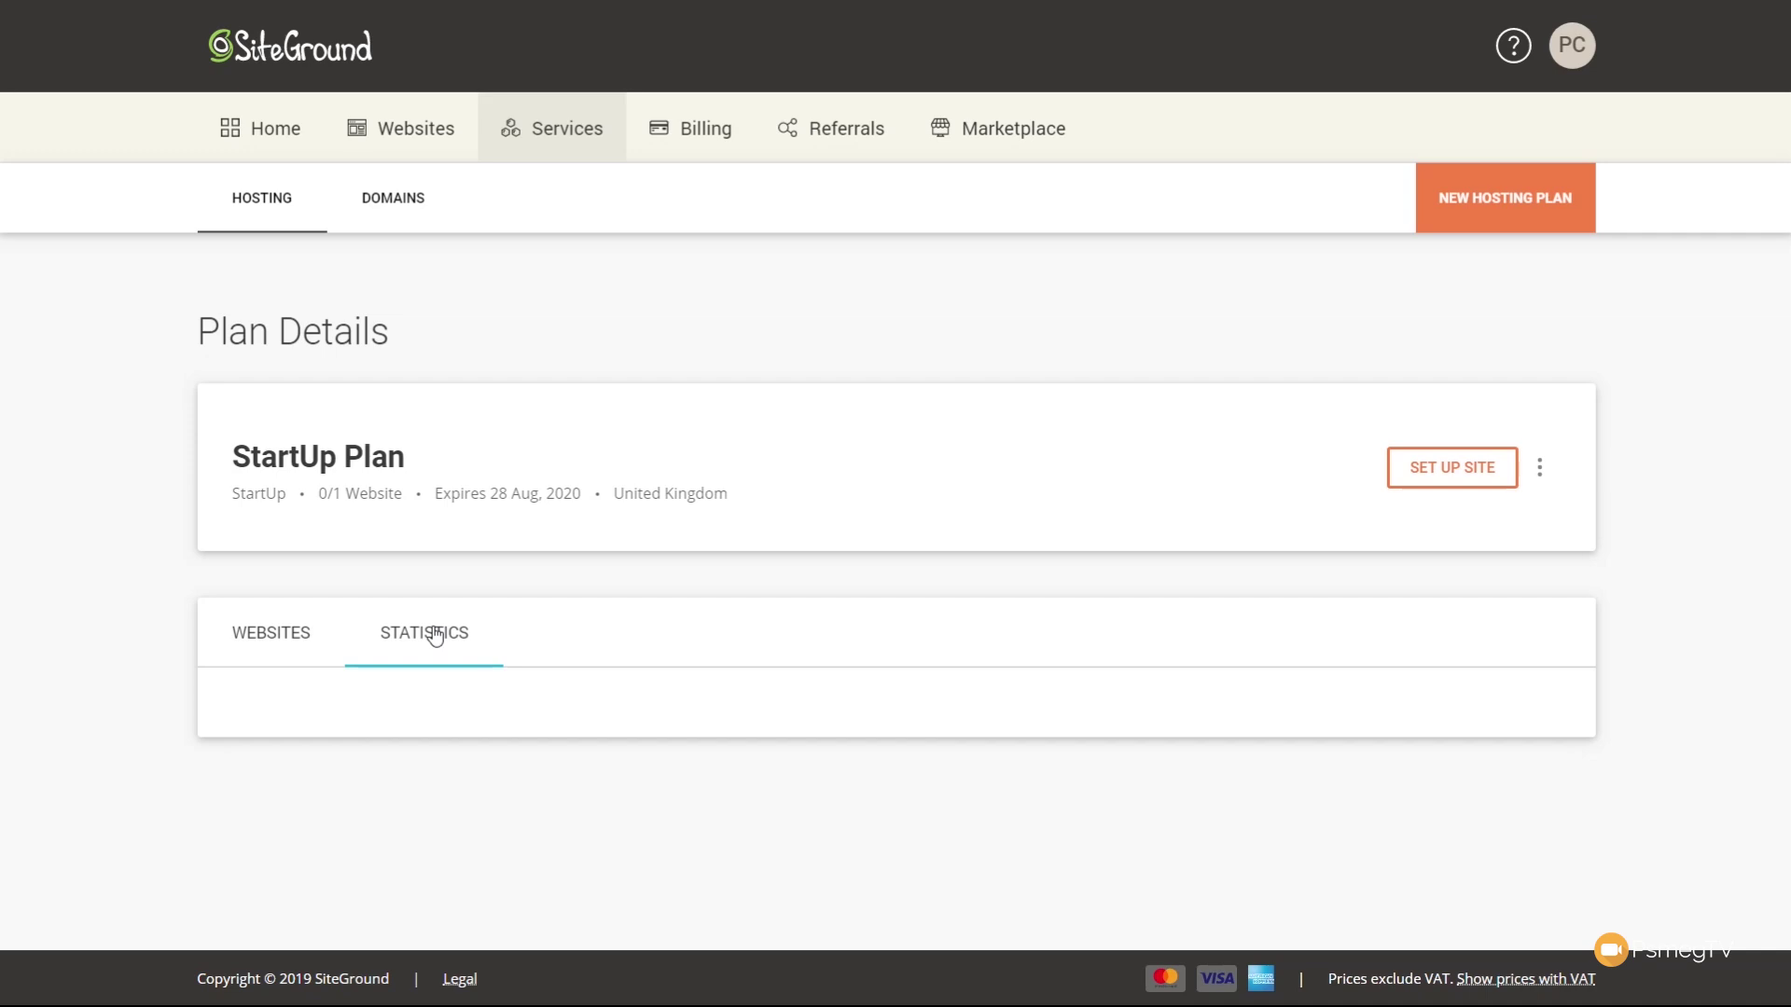
left_click(295, 638)
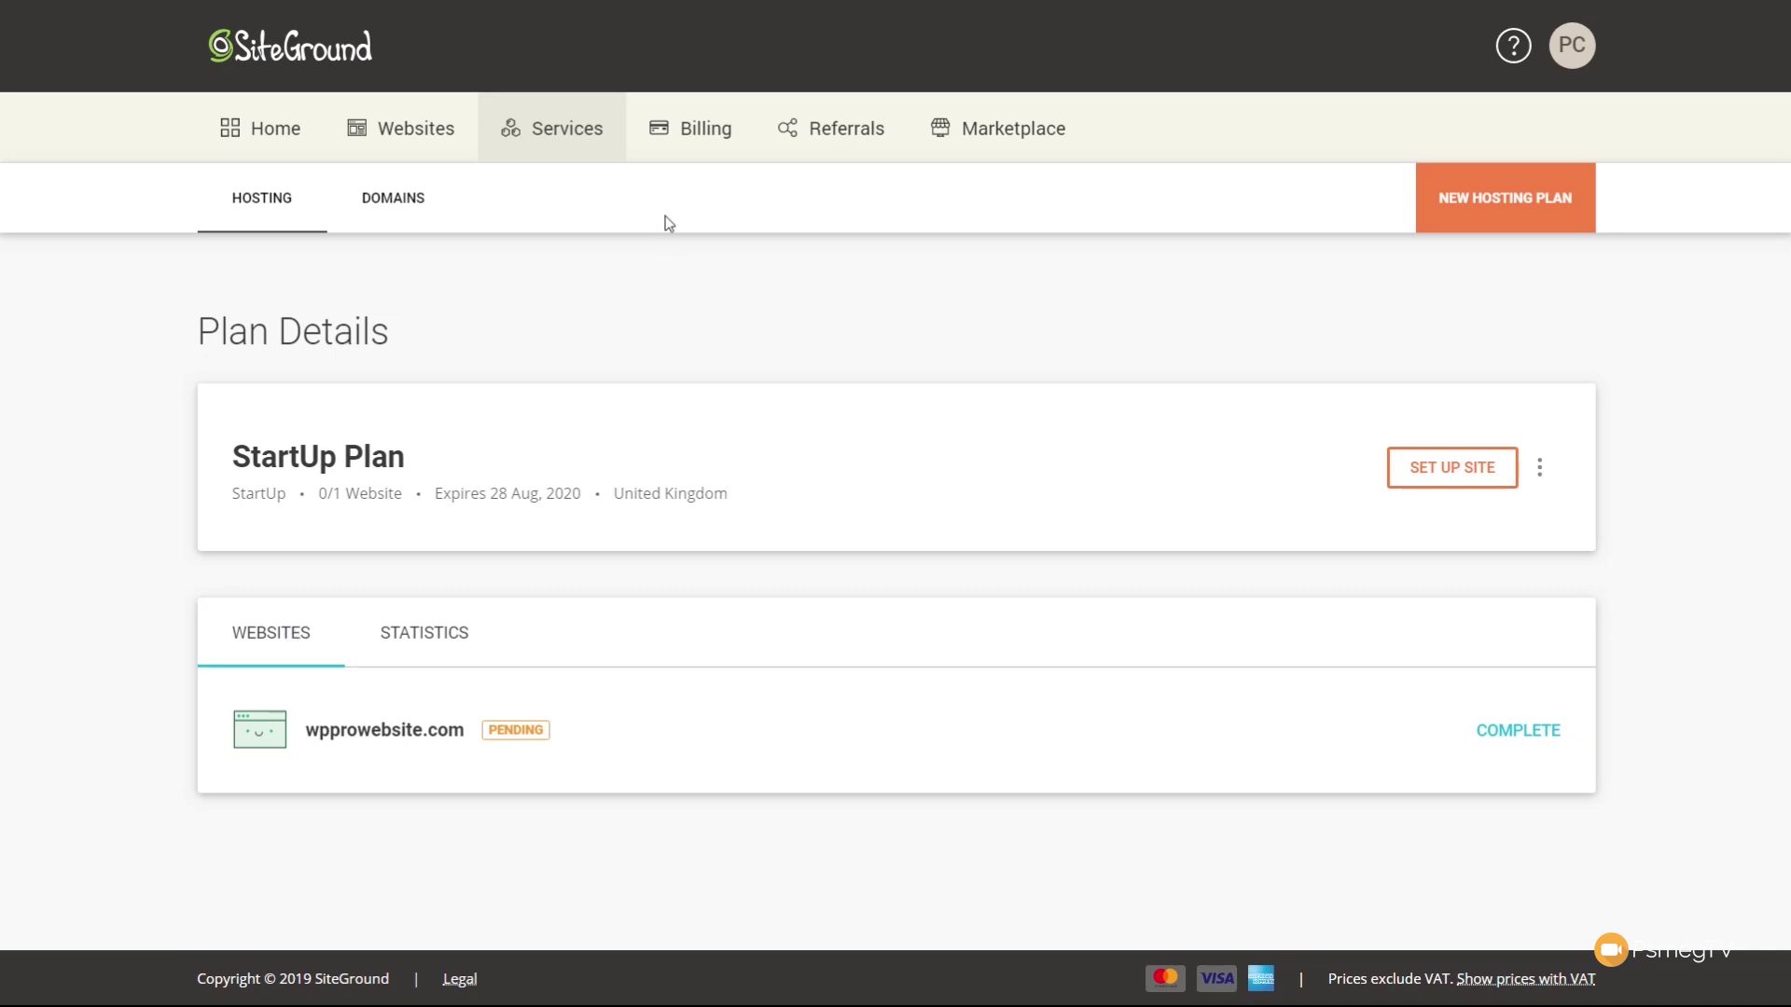
left_click(390, 203)
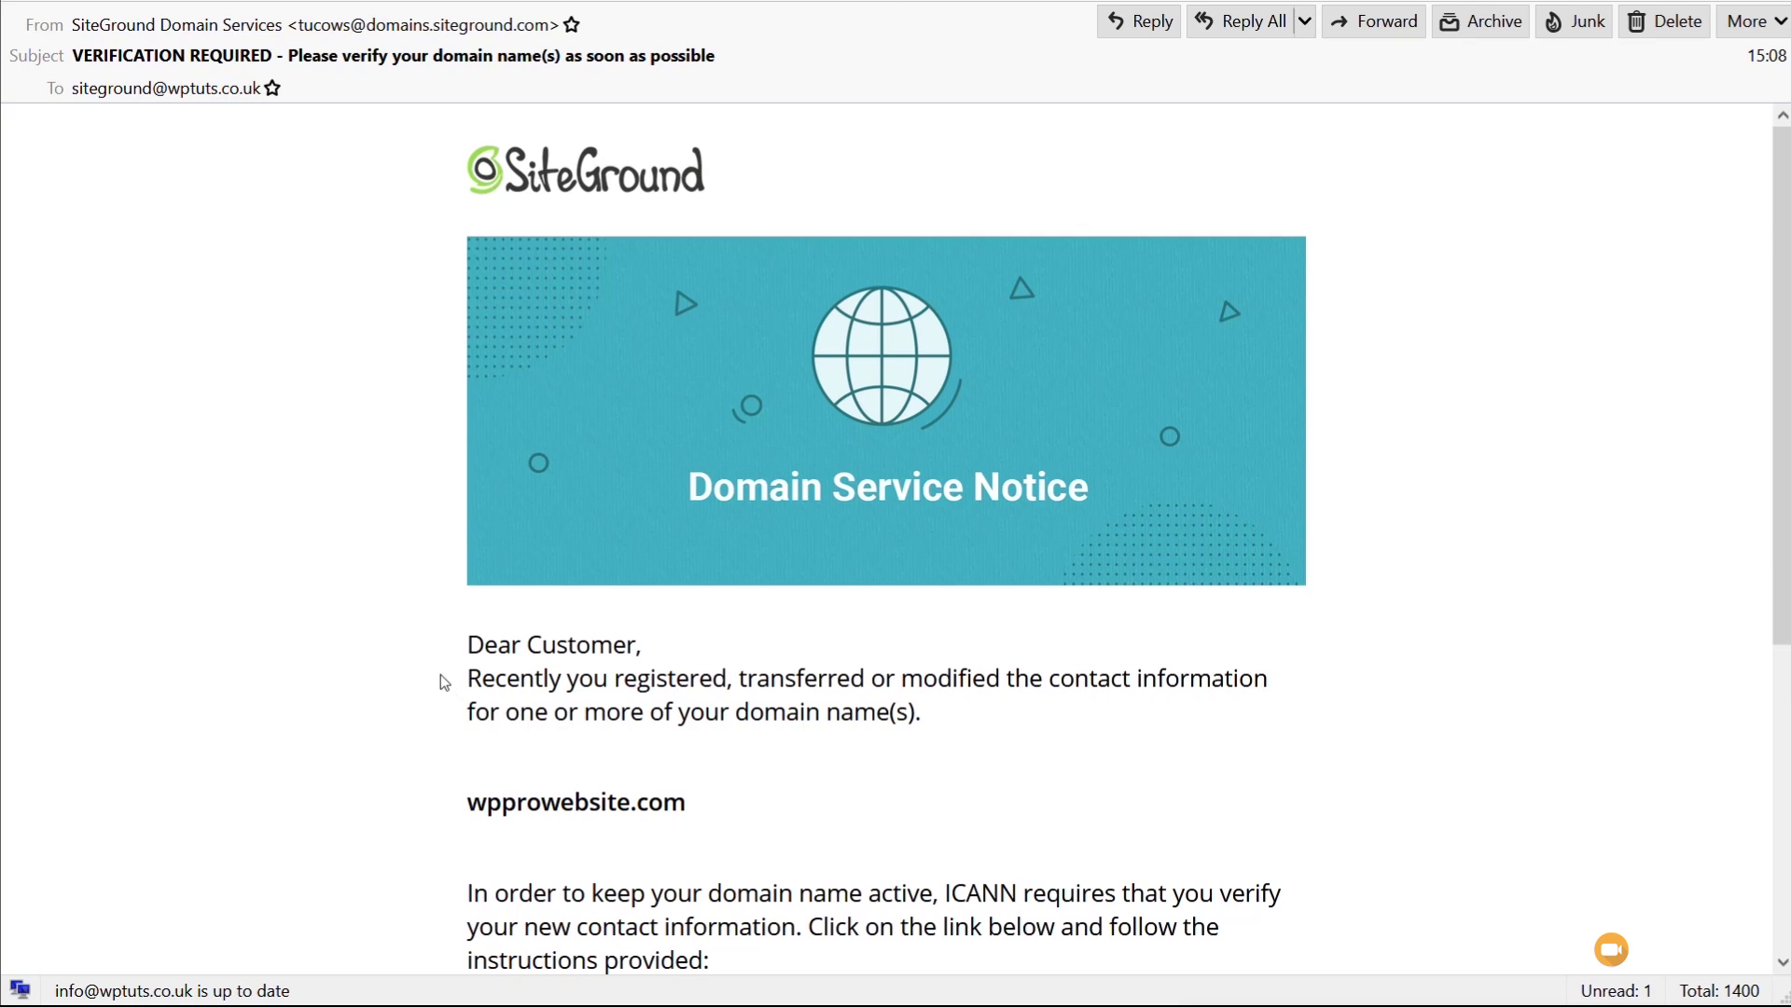
Step: In the domain service notice e-mail, open the verification link for wpprowebsite.com and go through the contact verification page
scroll(381, 650, "down", 5)
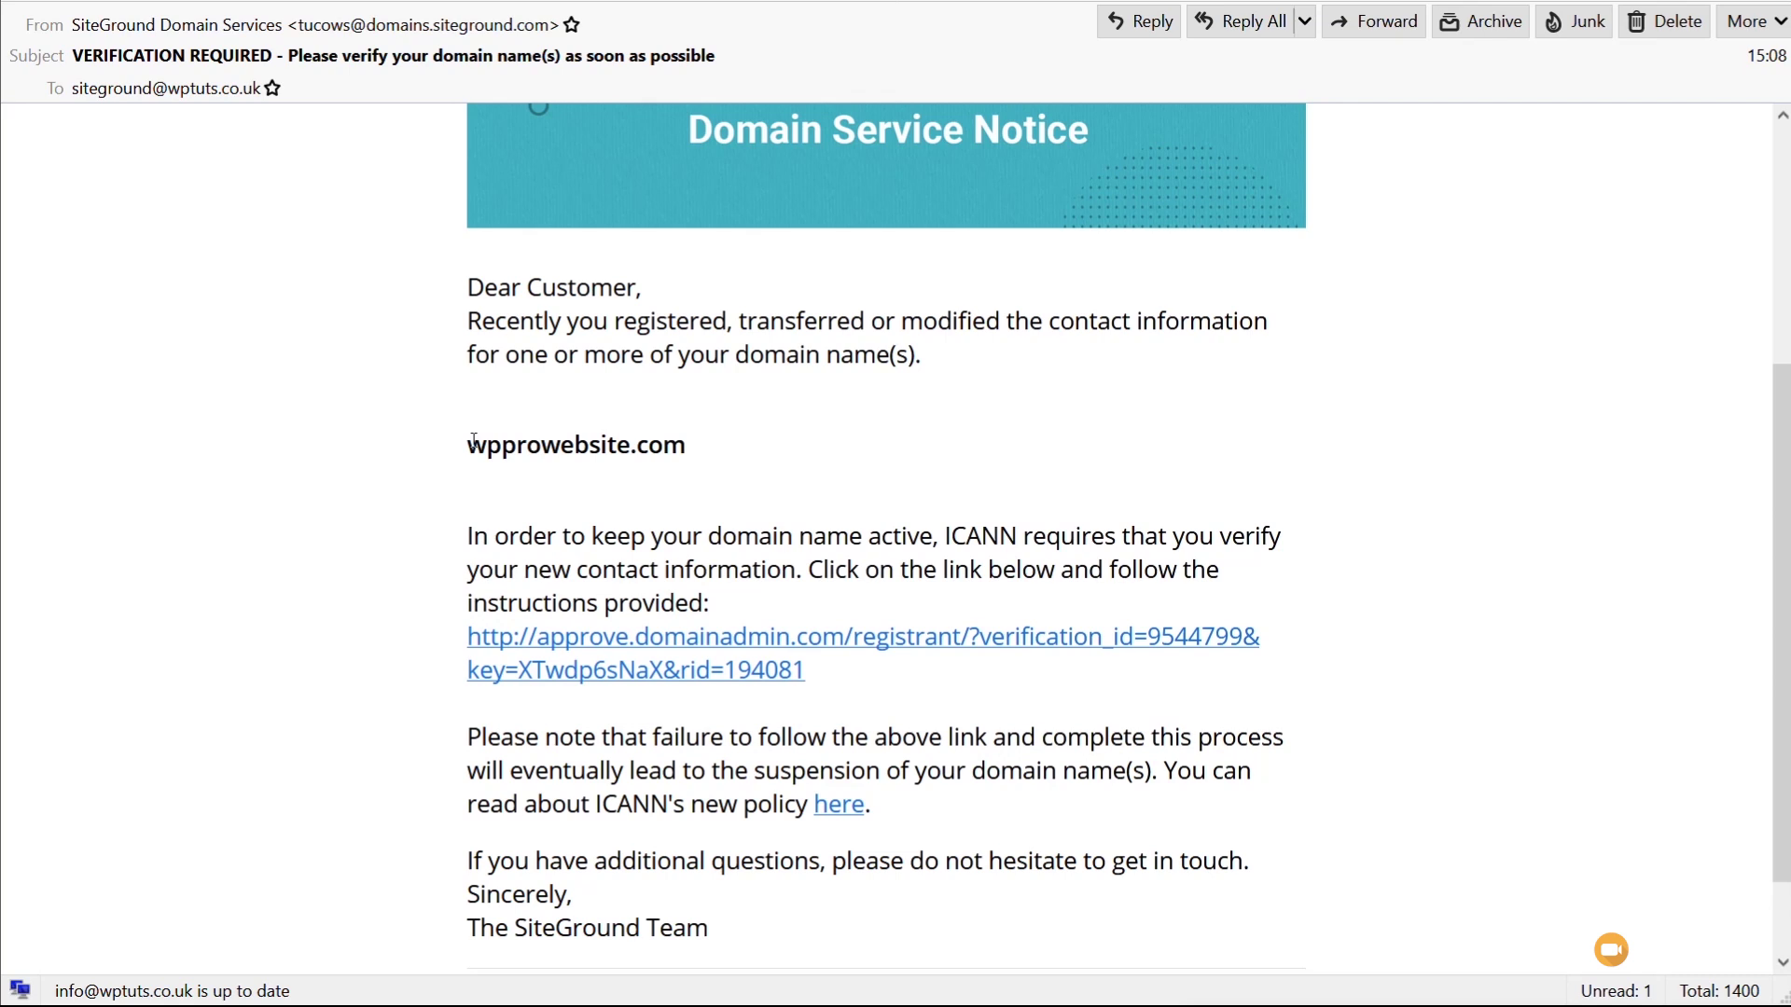
left_click(674, 655)
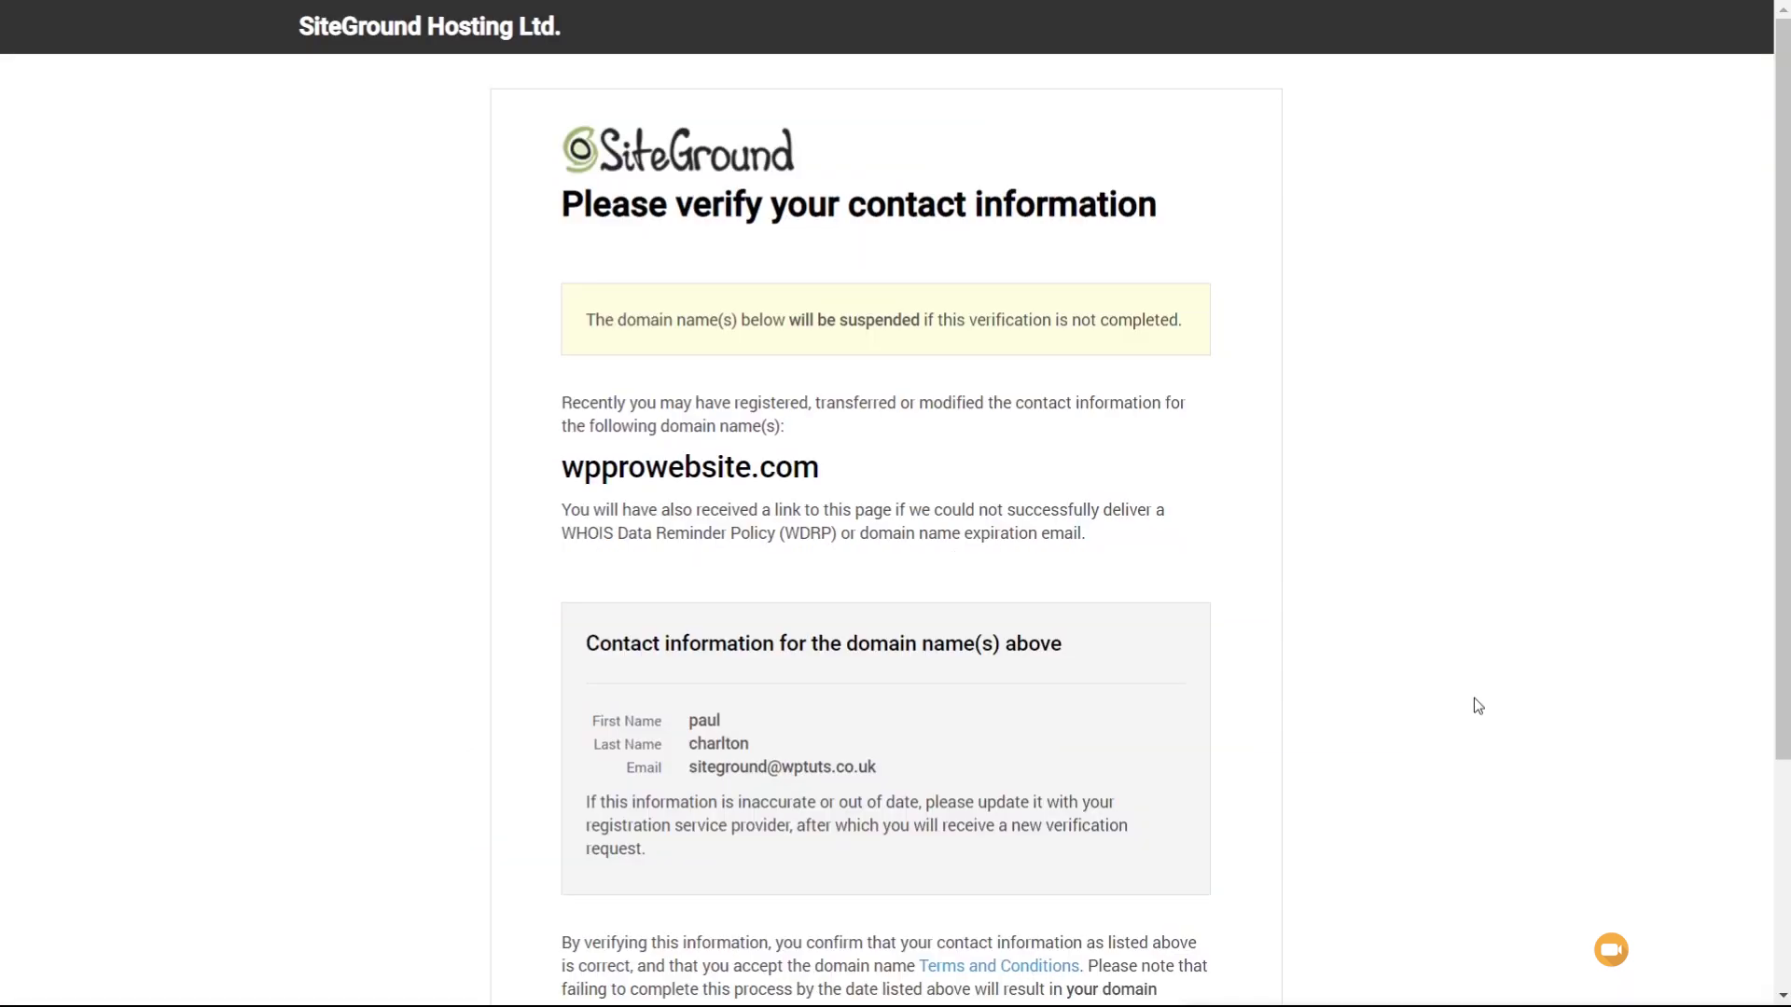
scroll(1474, 698, "down", 3)
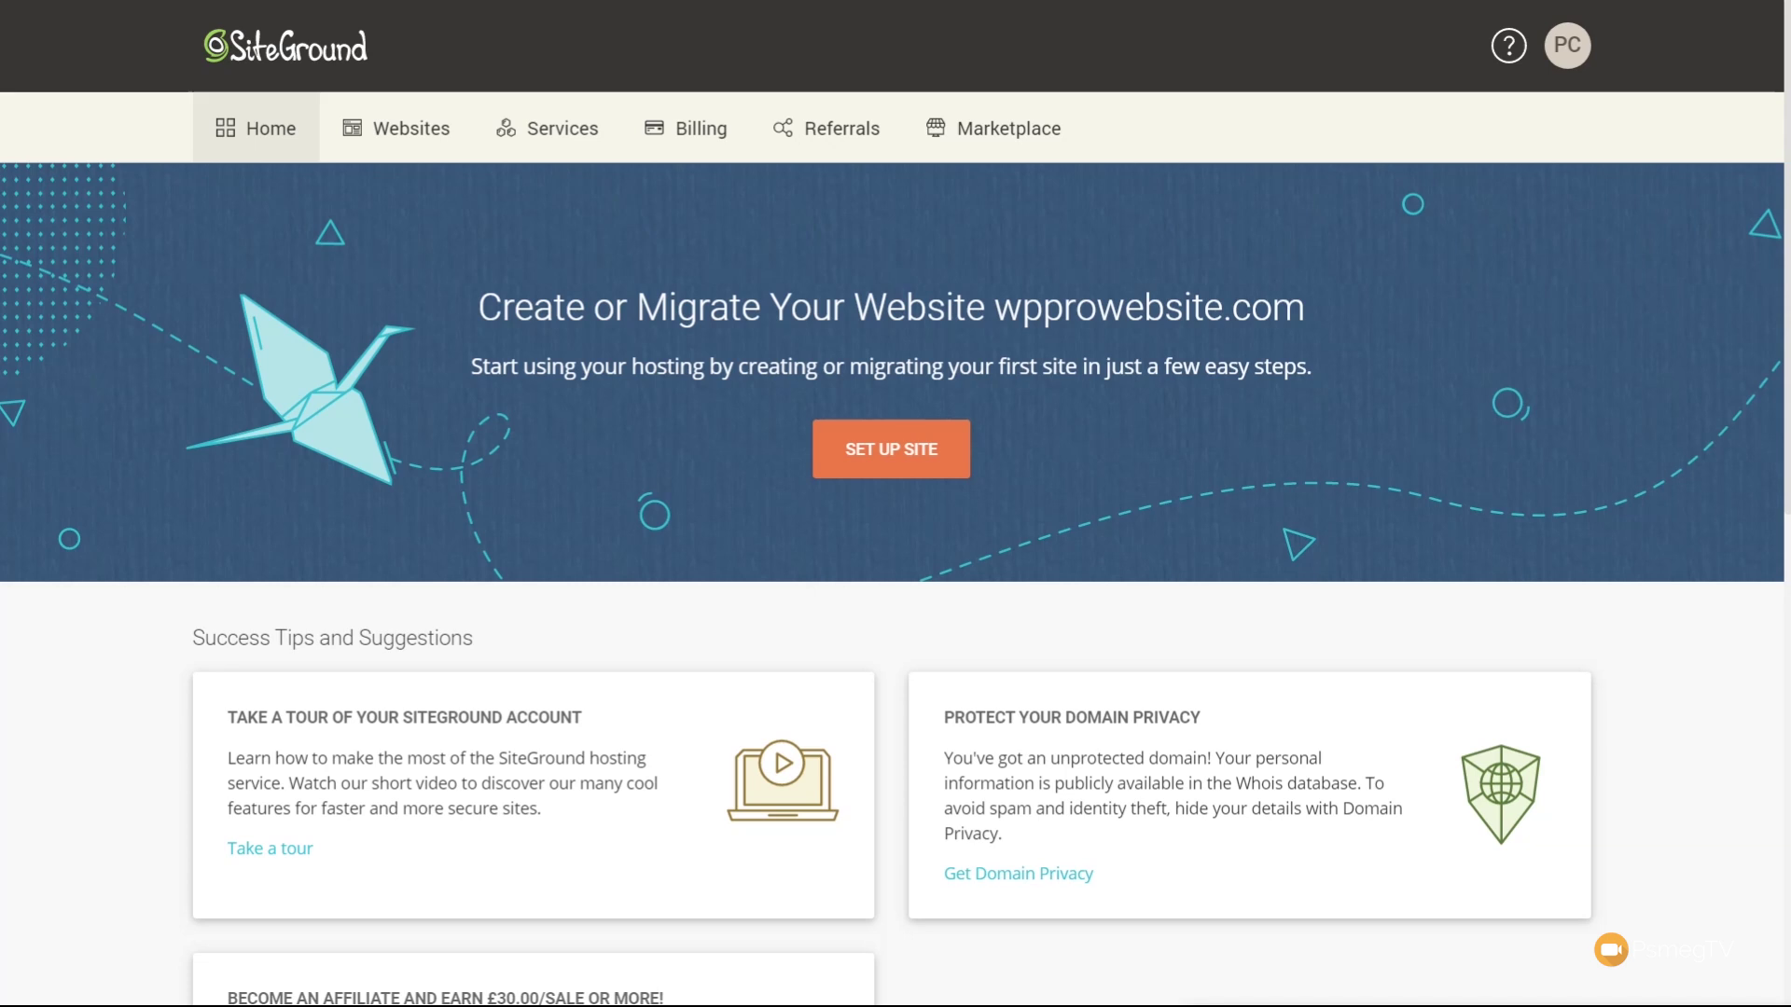
Step: Set up the site for wpprowebsite.com as a new website with WordPress as its application
left_click(909, 461)
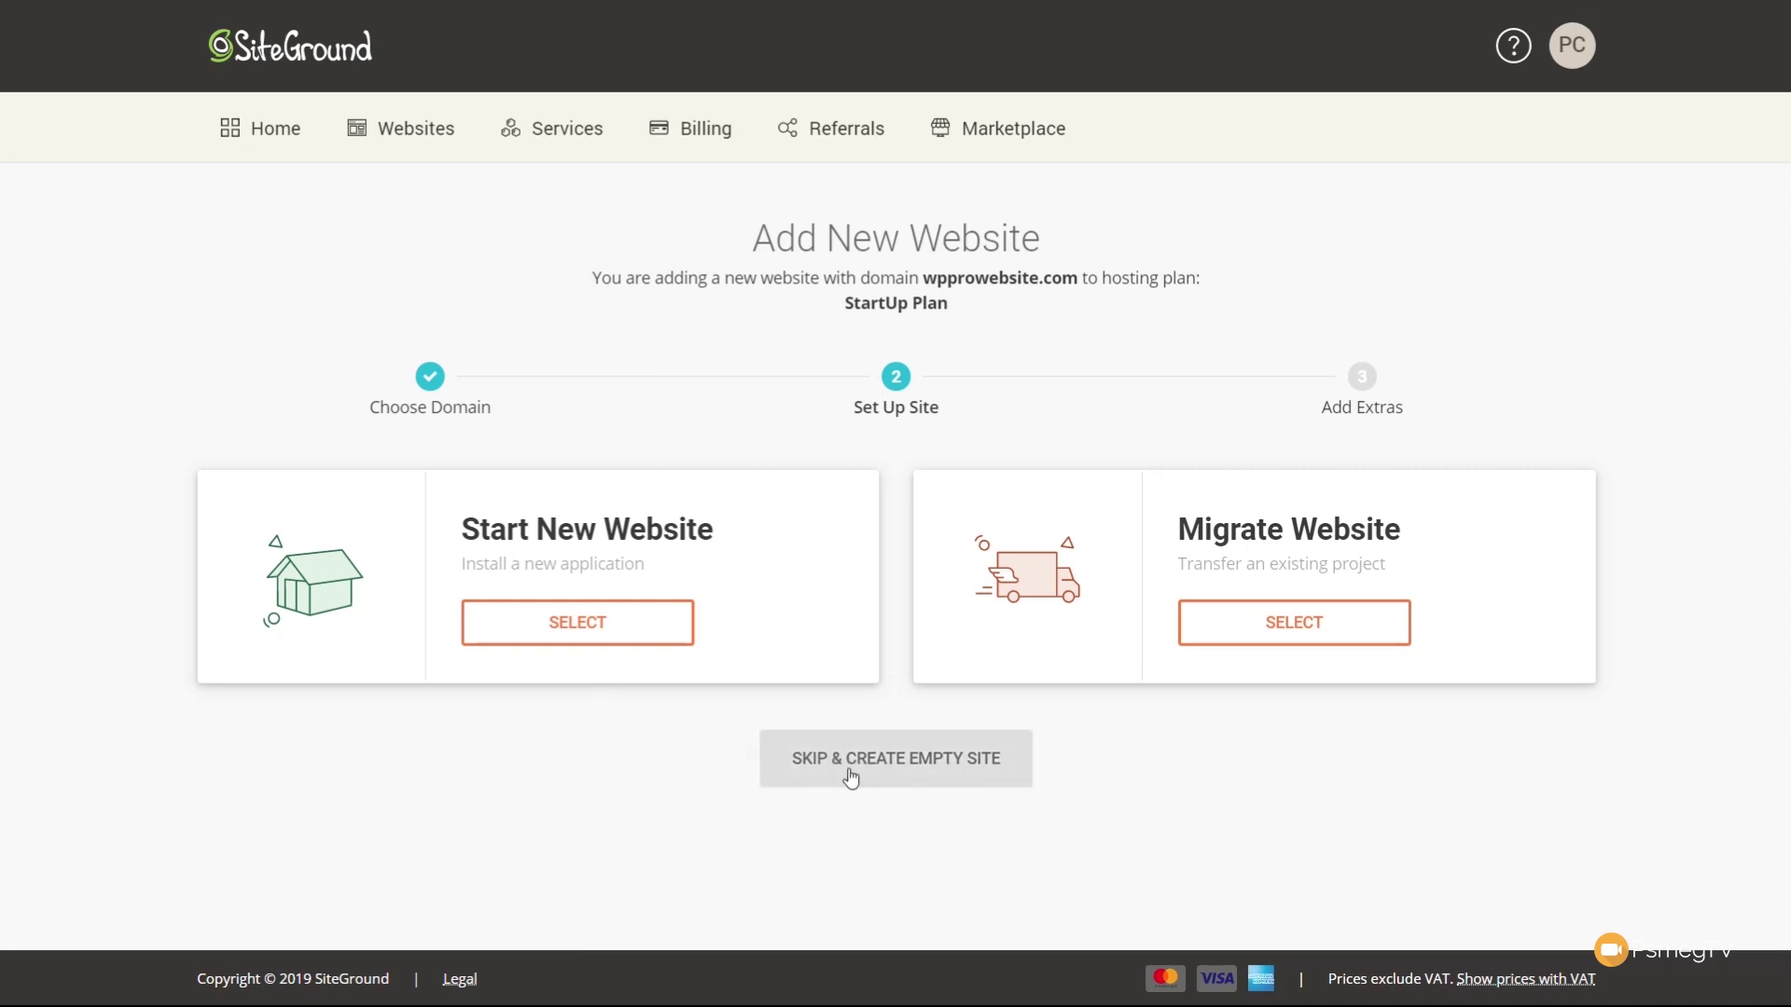
left_click(544, 632)
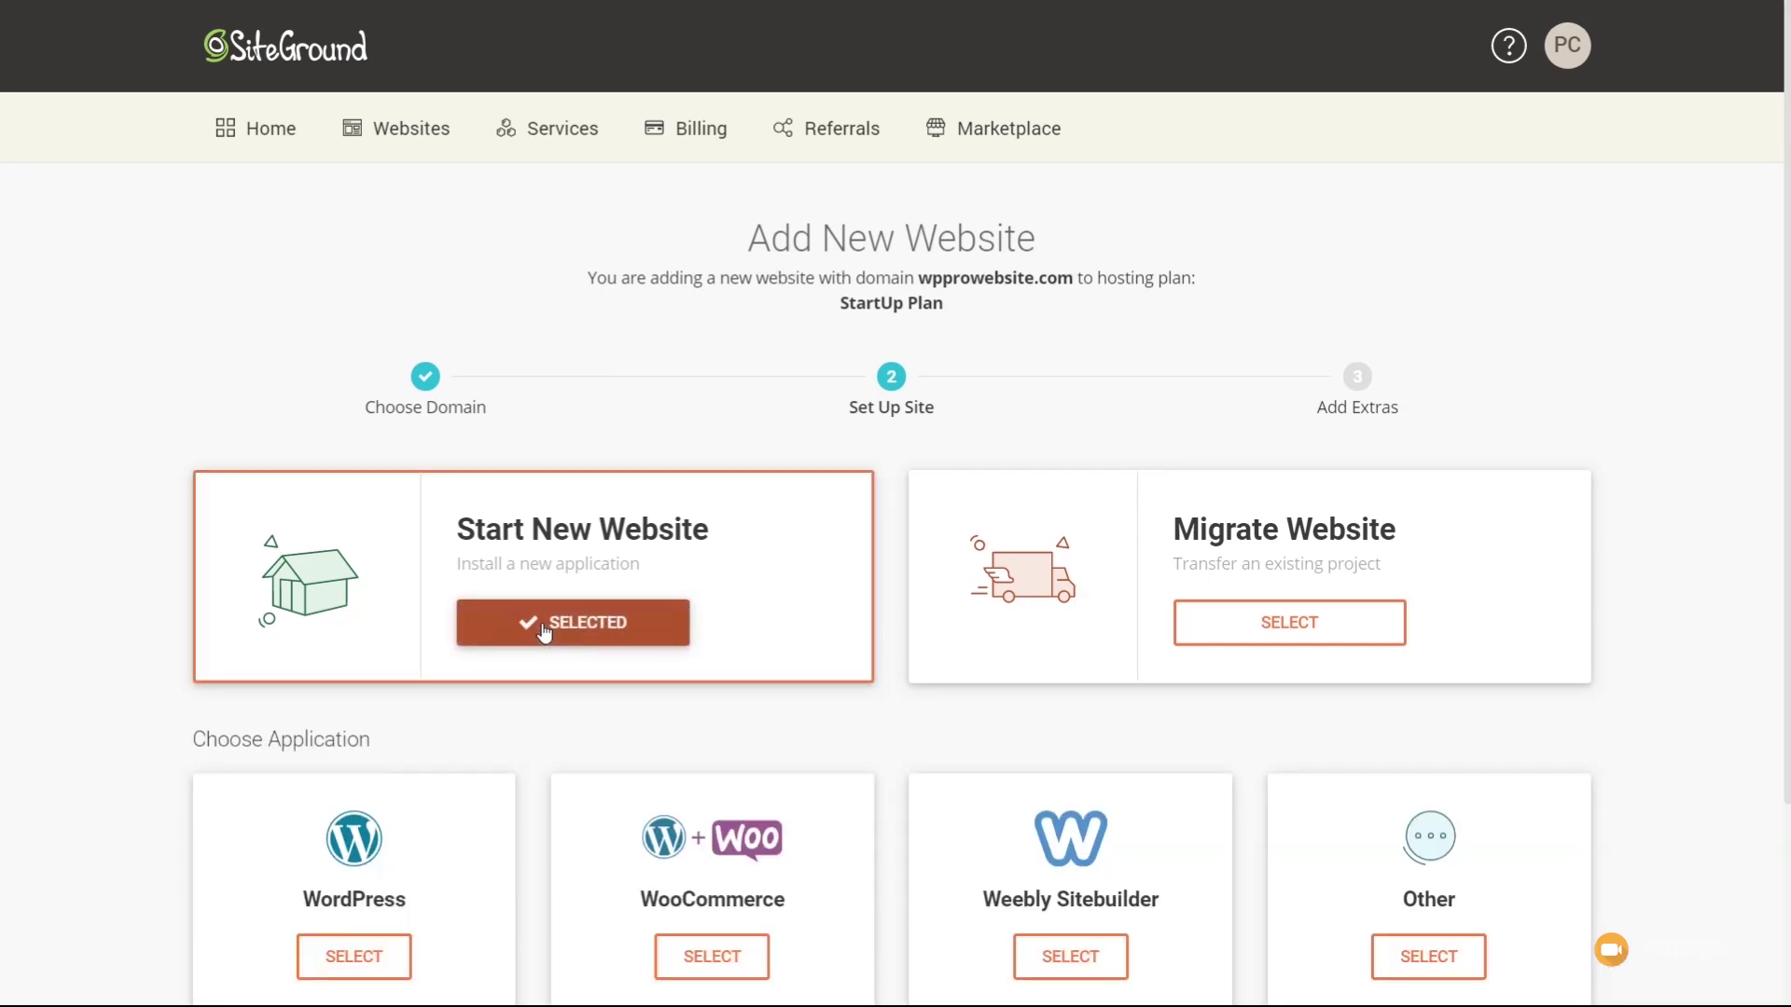
scroll(167, 705, "down", 3)
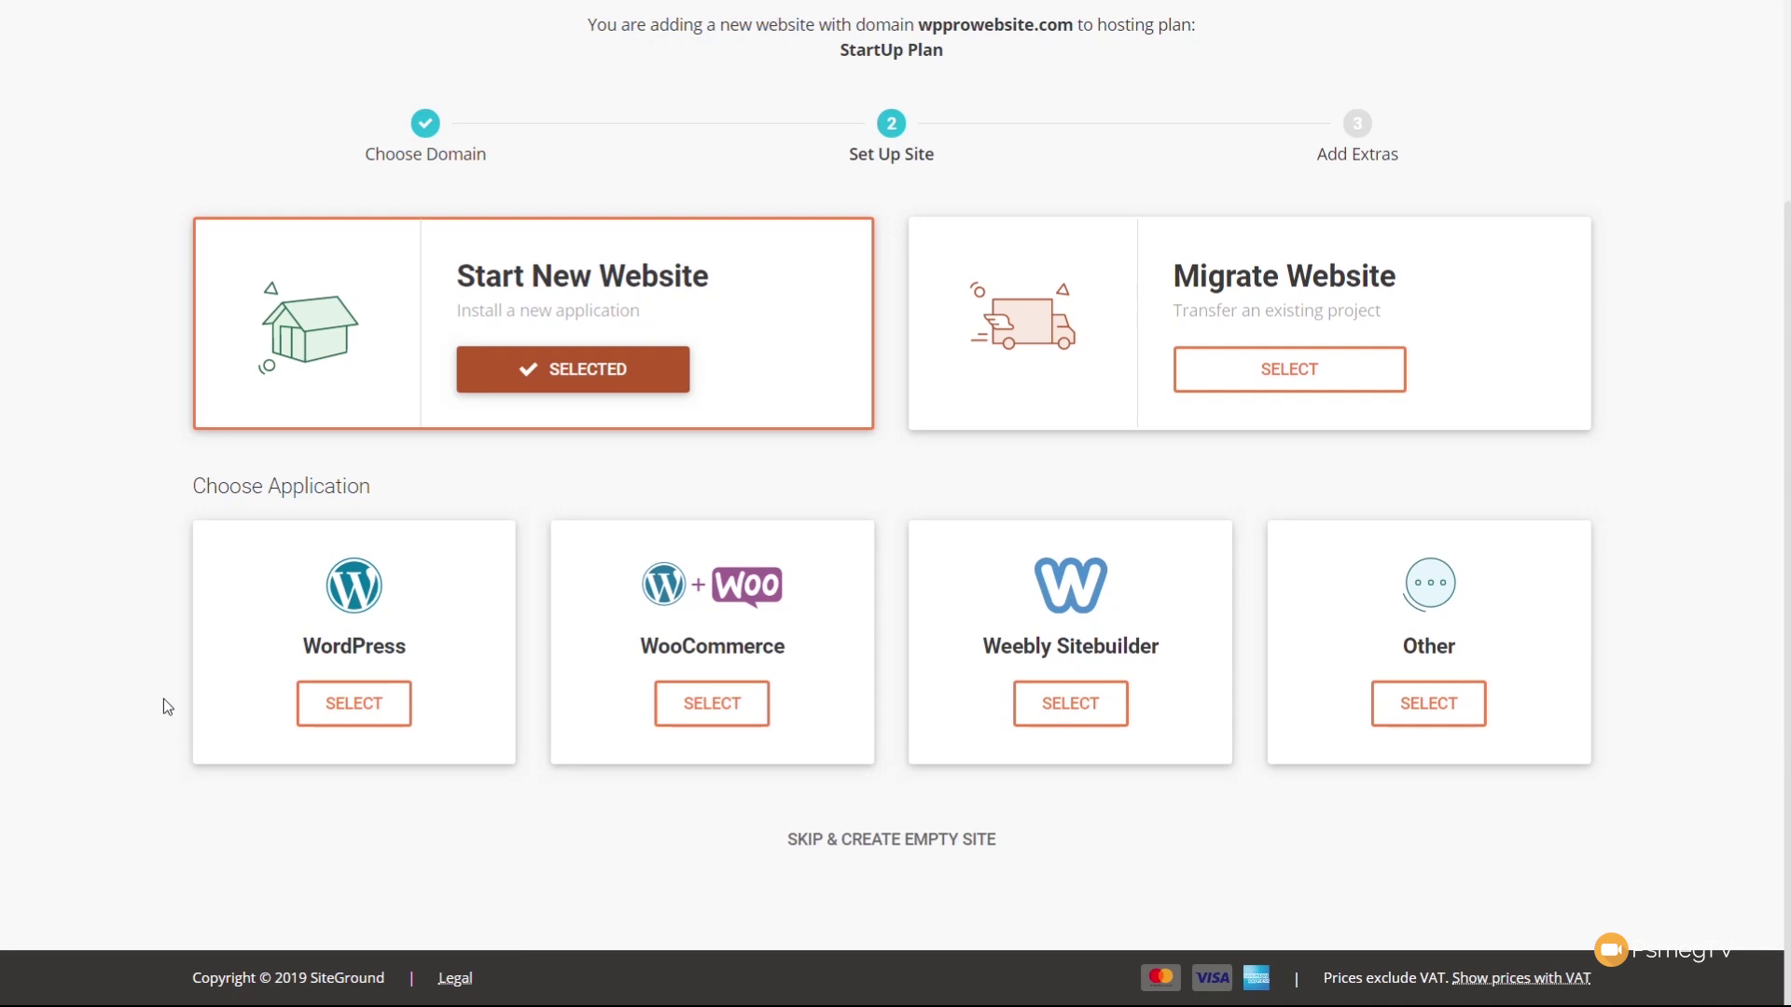
left_click(370, 706)
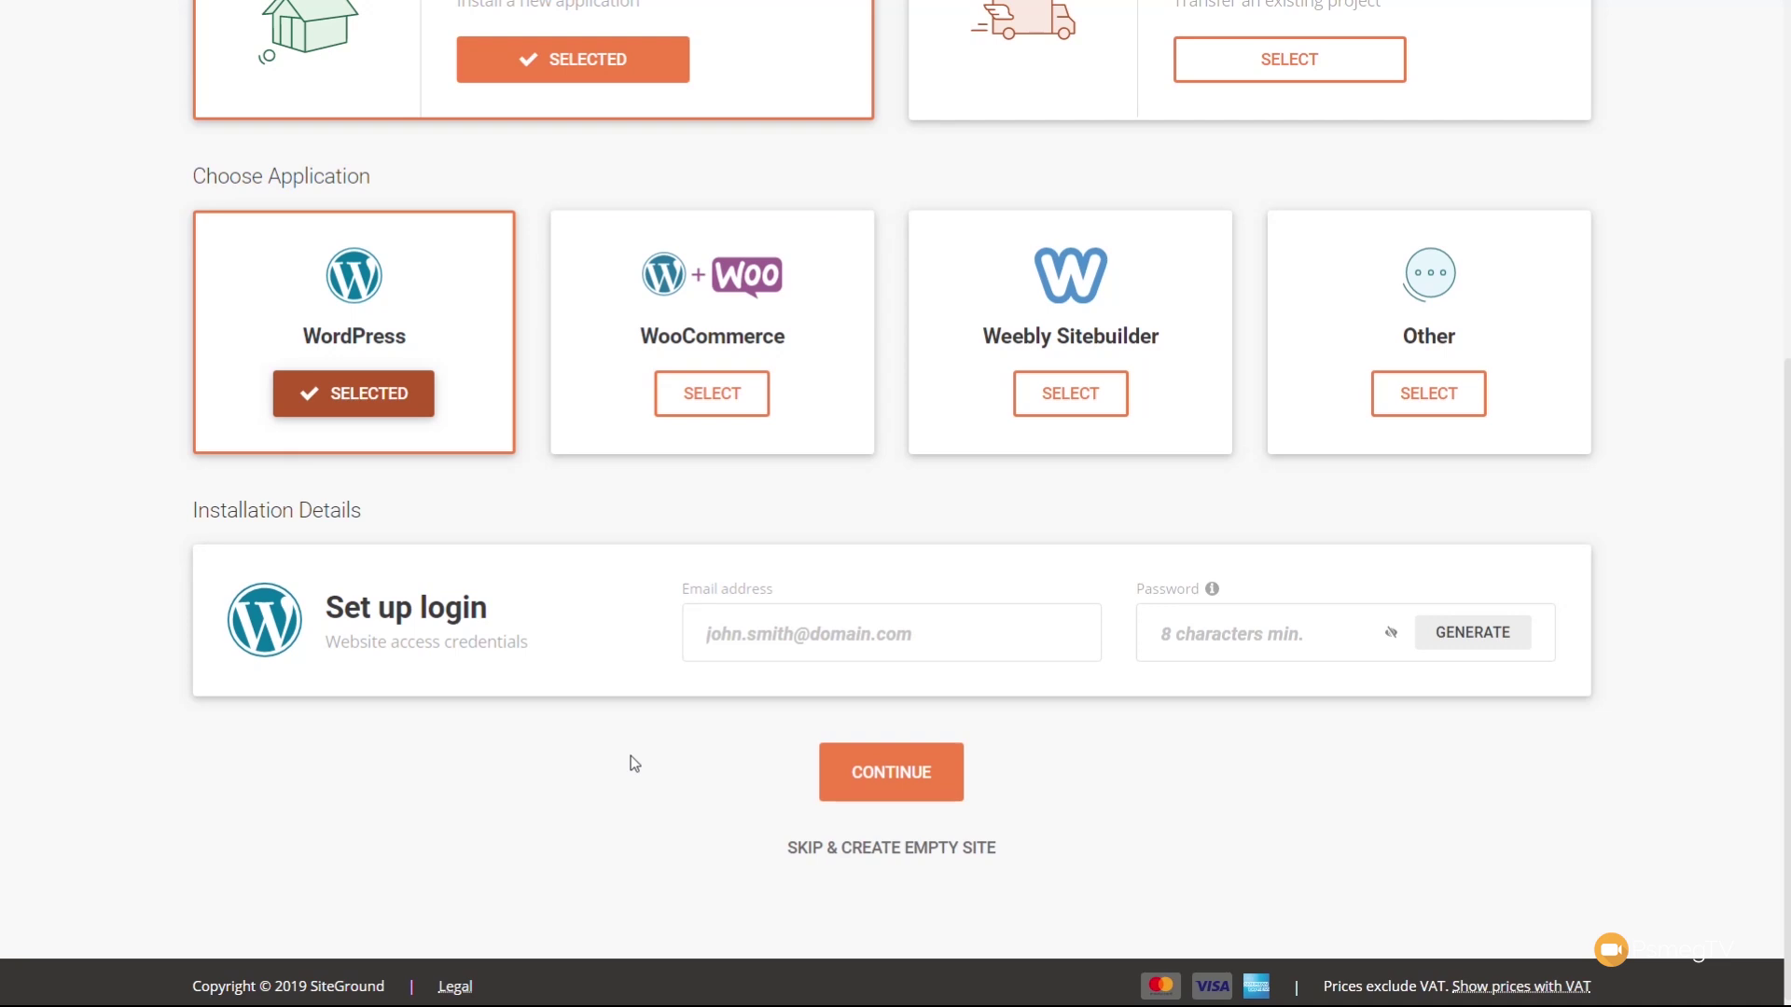
Step: Fill in the WordPress login's e-mail address, generate its password, and finish the site setup without adding extras
left_click(1159, 617)
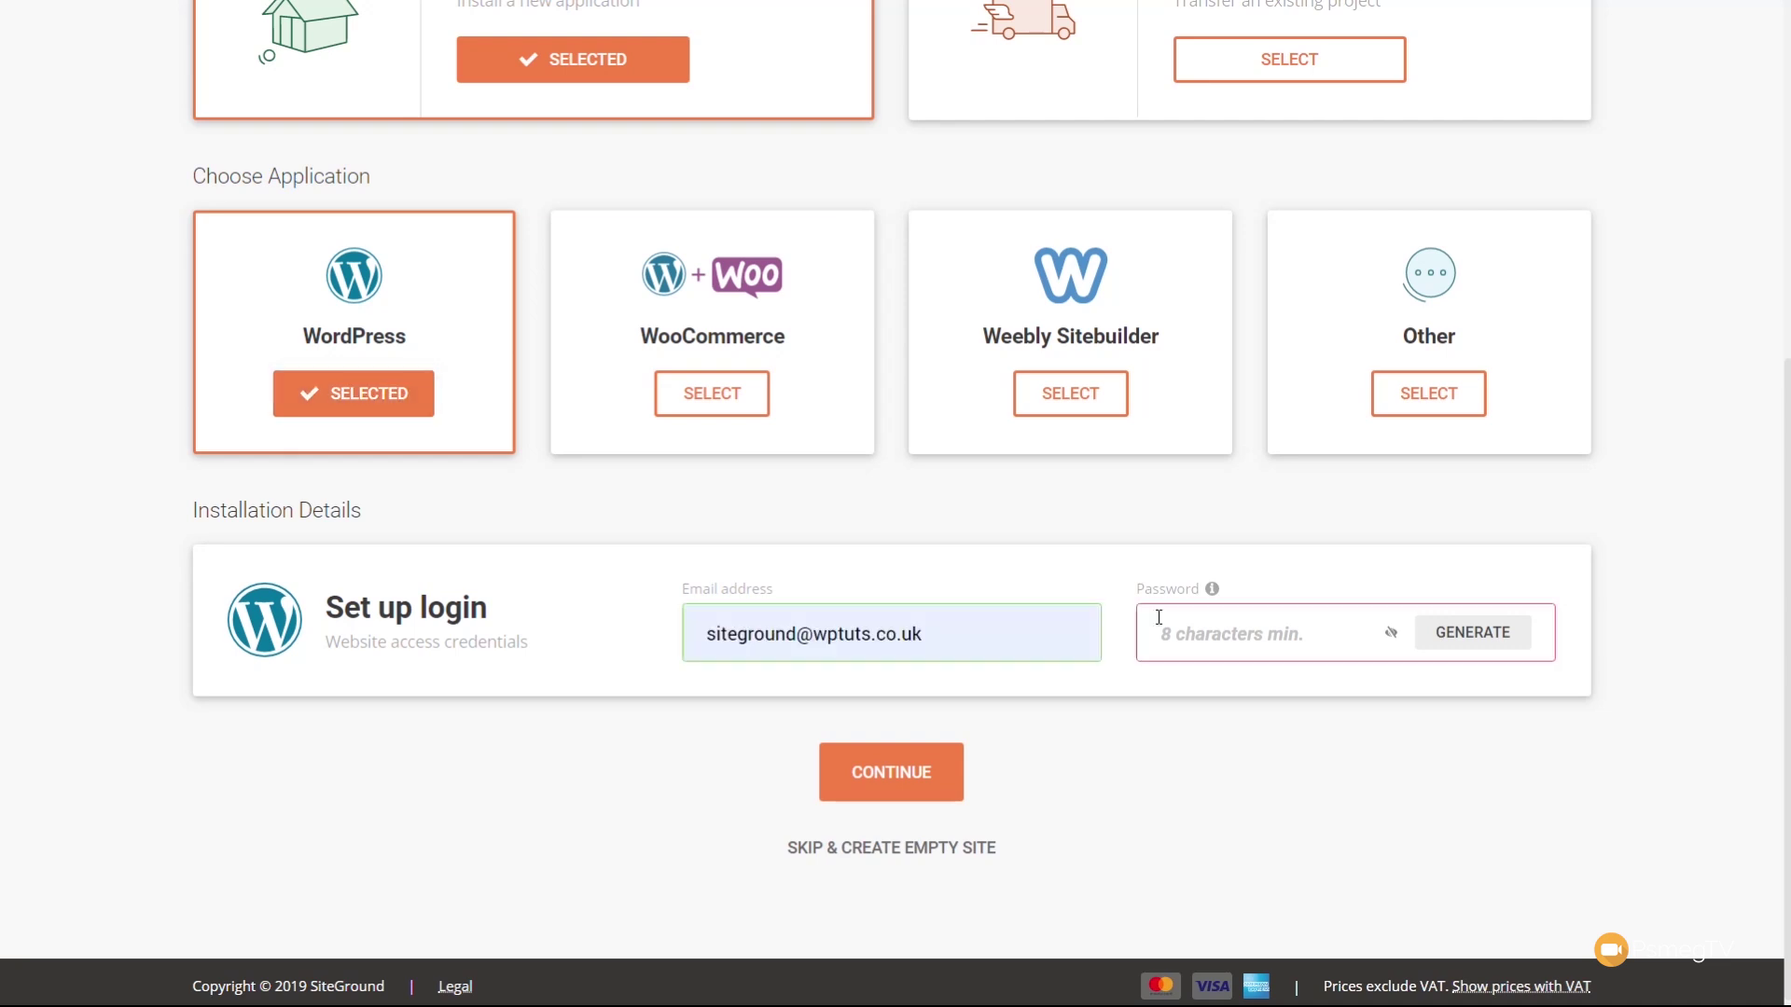
left_click(1492, 632)
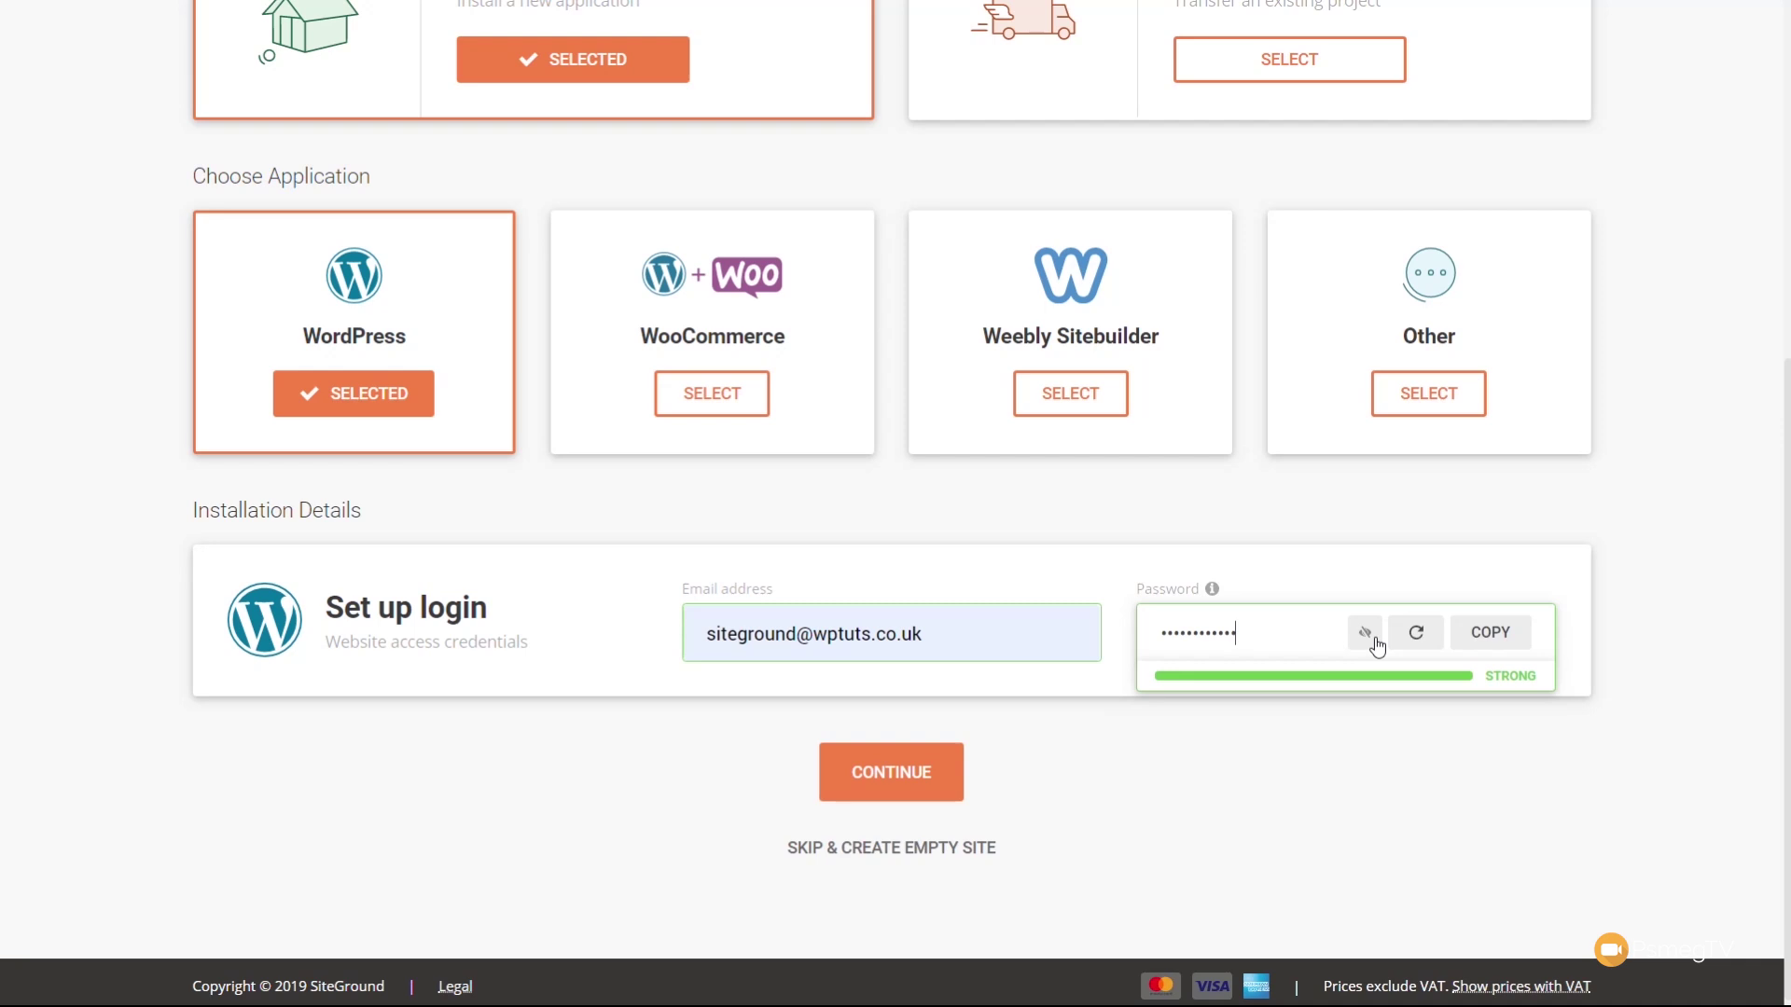
left_click(888, 782)
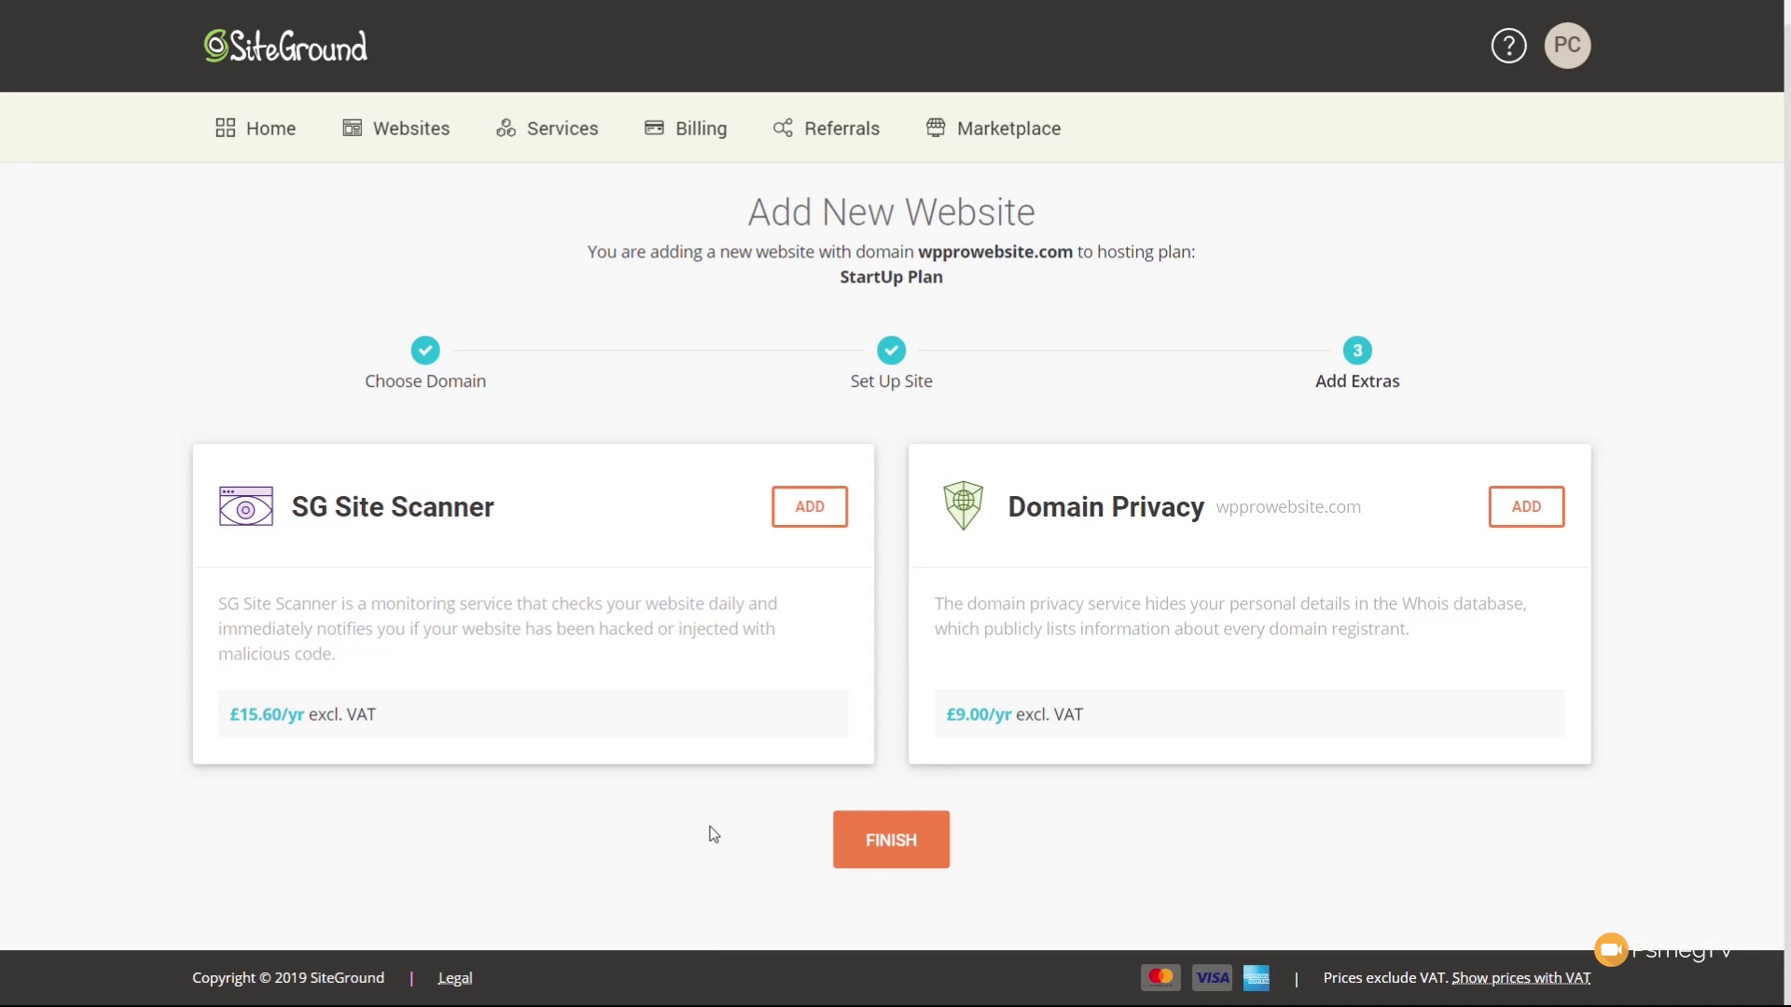
left_click(894, 856)
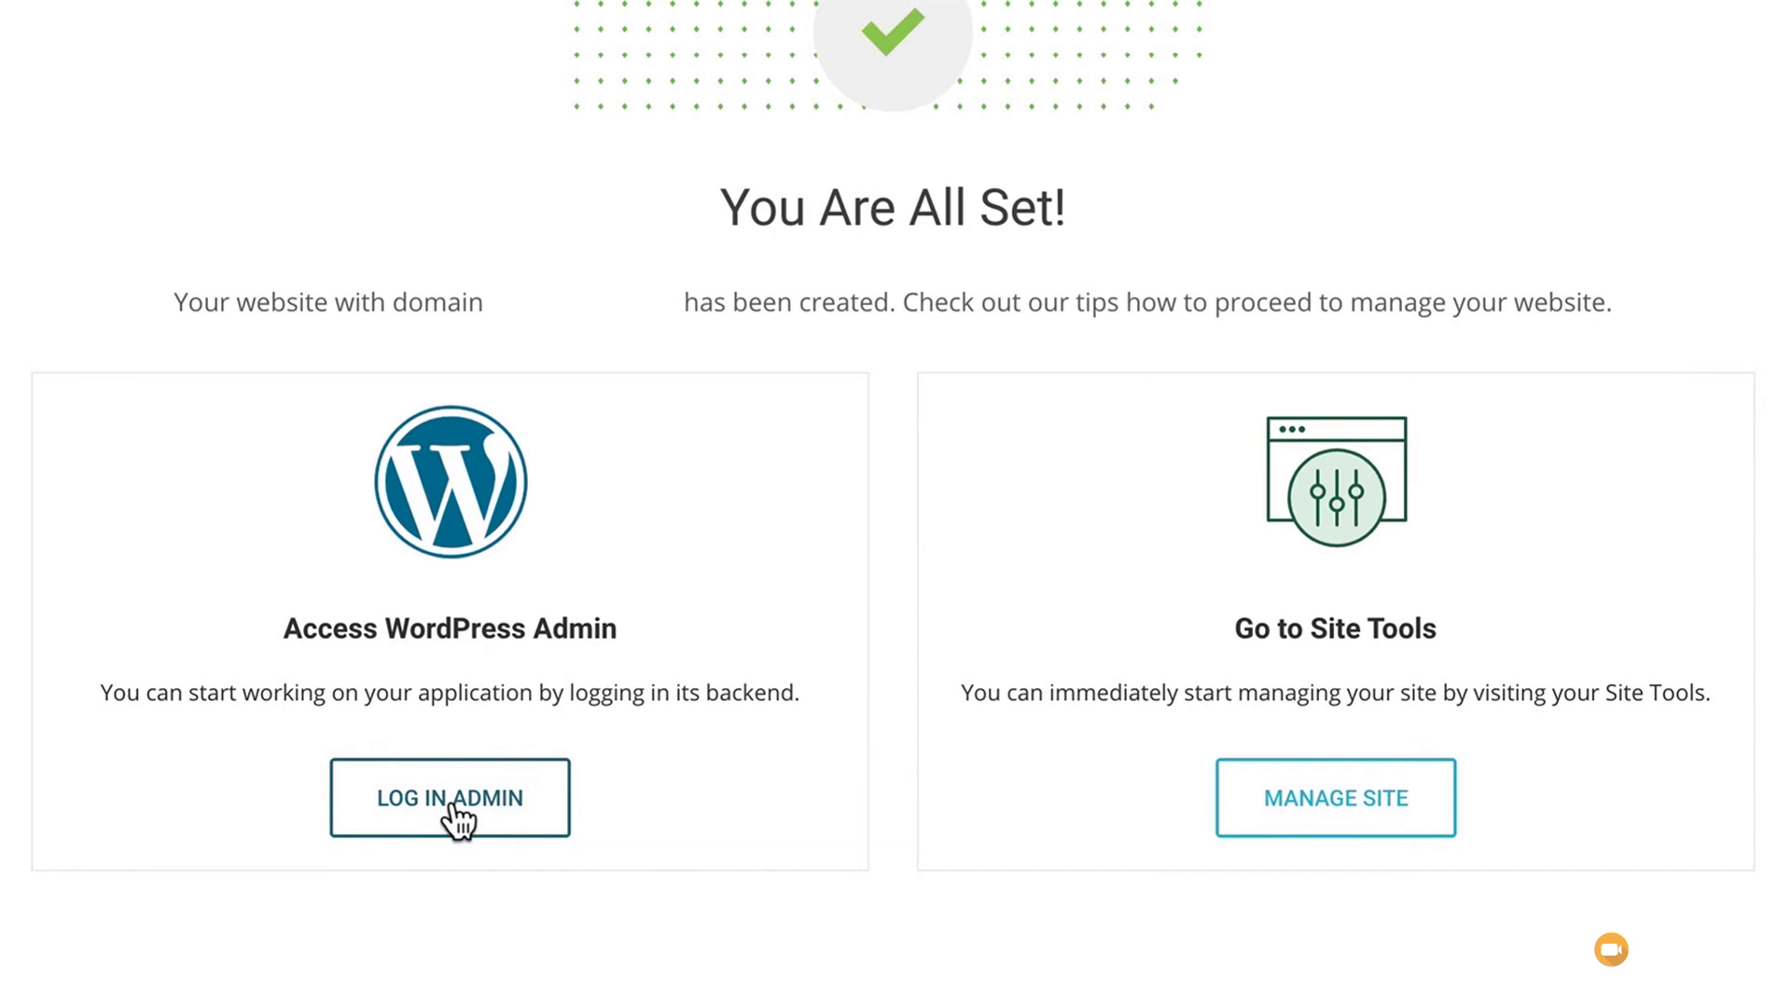
Step: Log in to the new site's WordPress admin and exit the WordPress Starter wizard to the dashboard
left_click(457, 821)
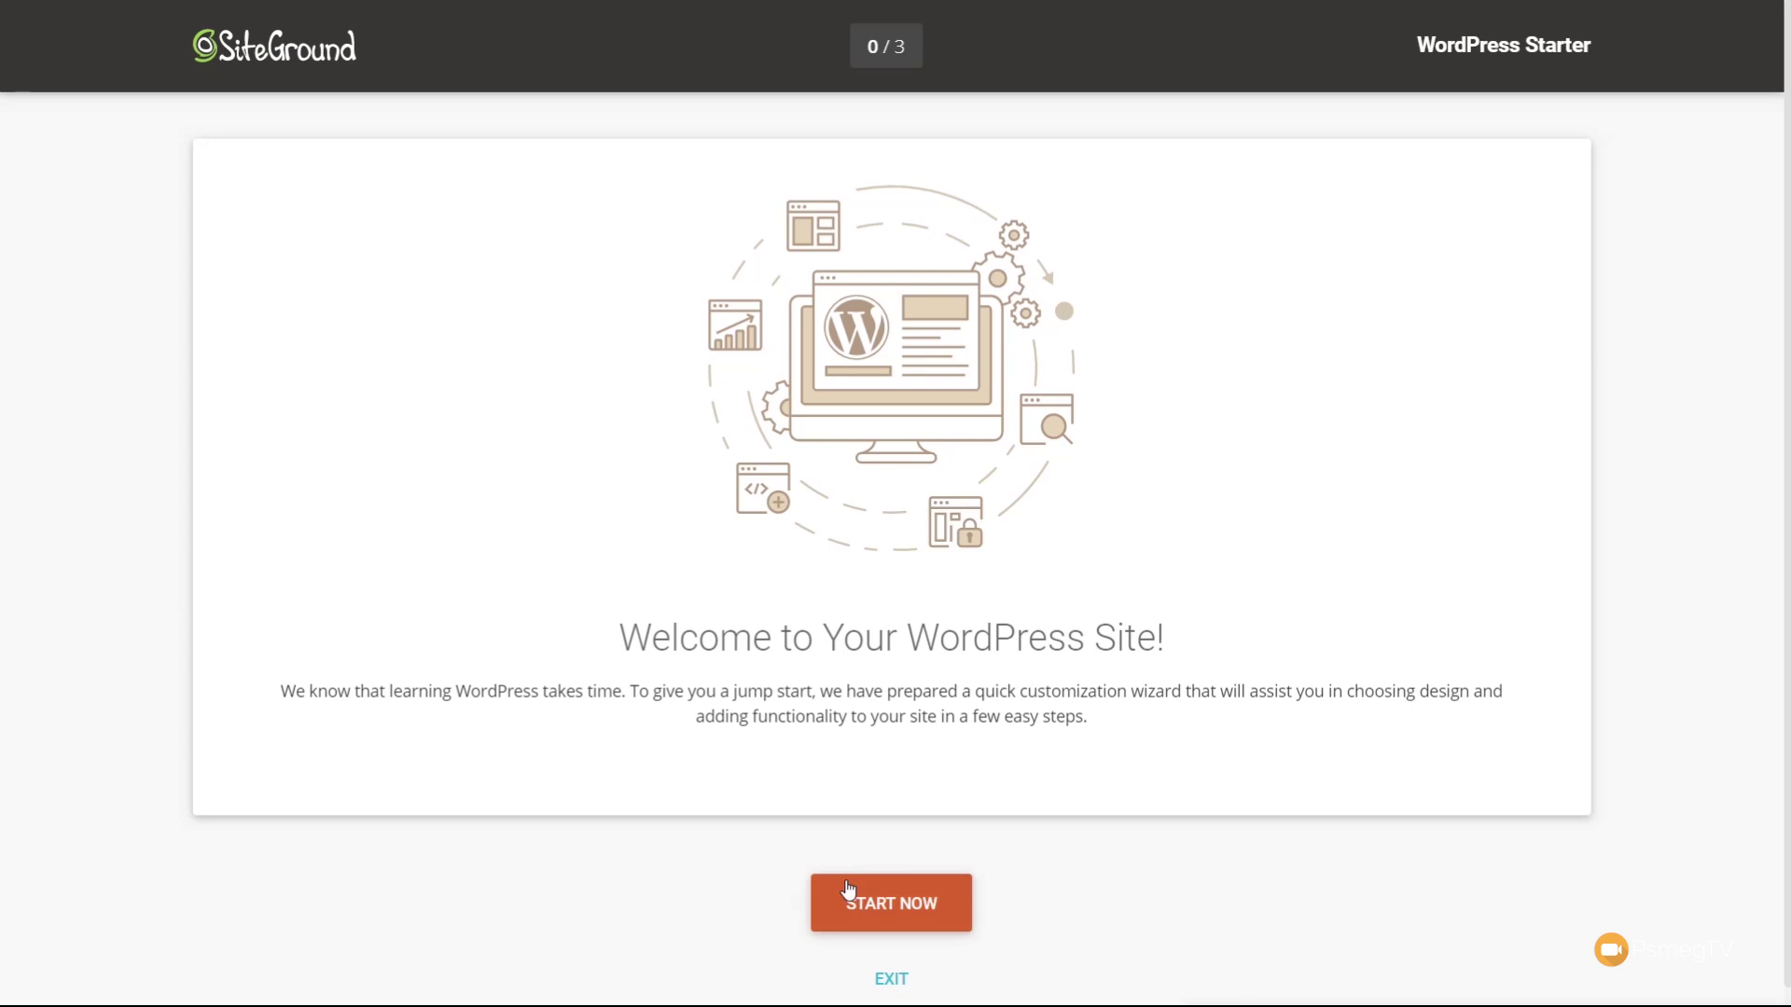
left_click(882, 981)
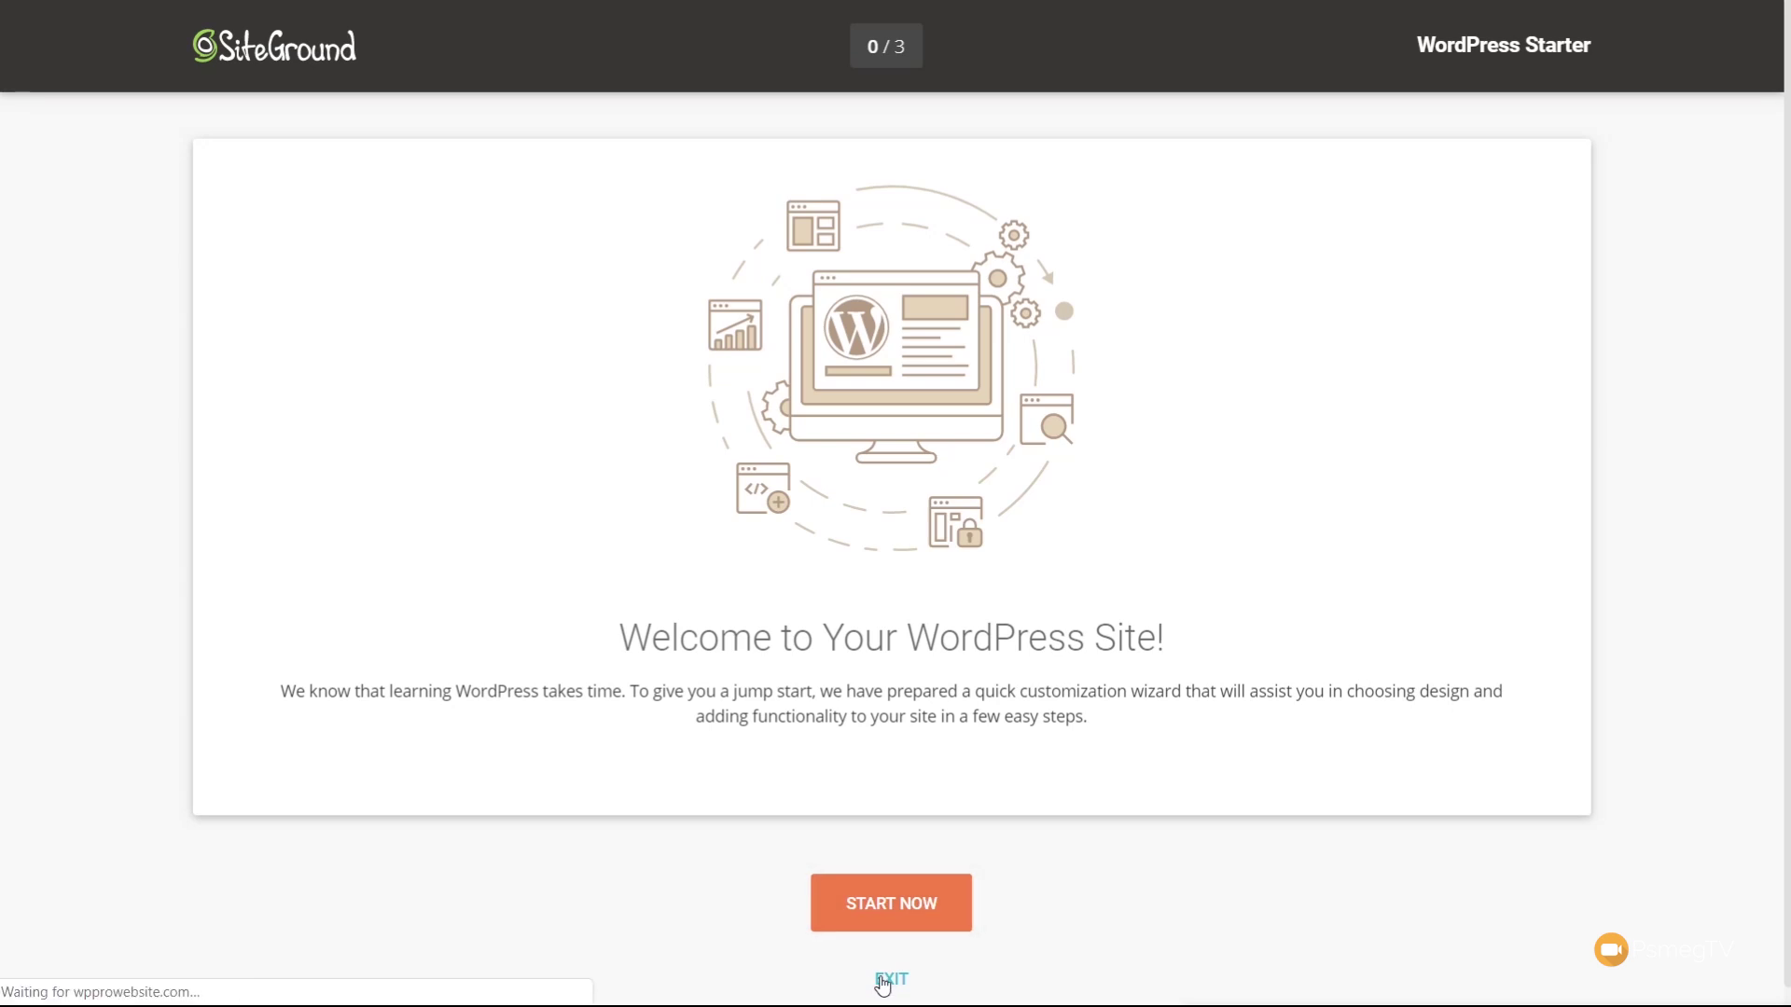
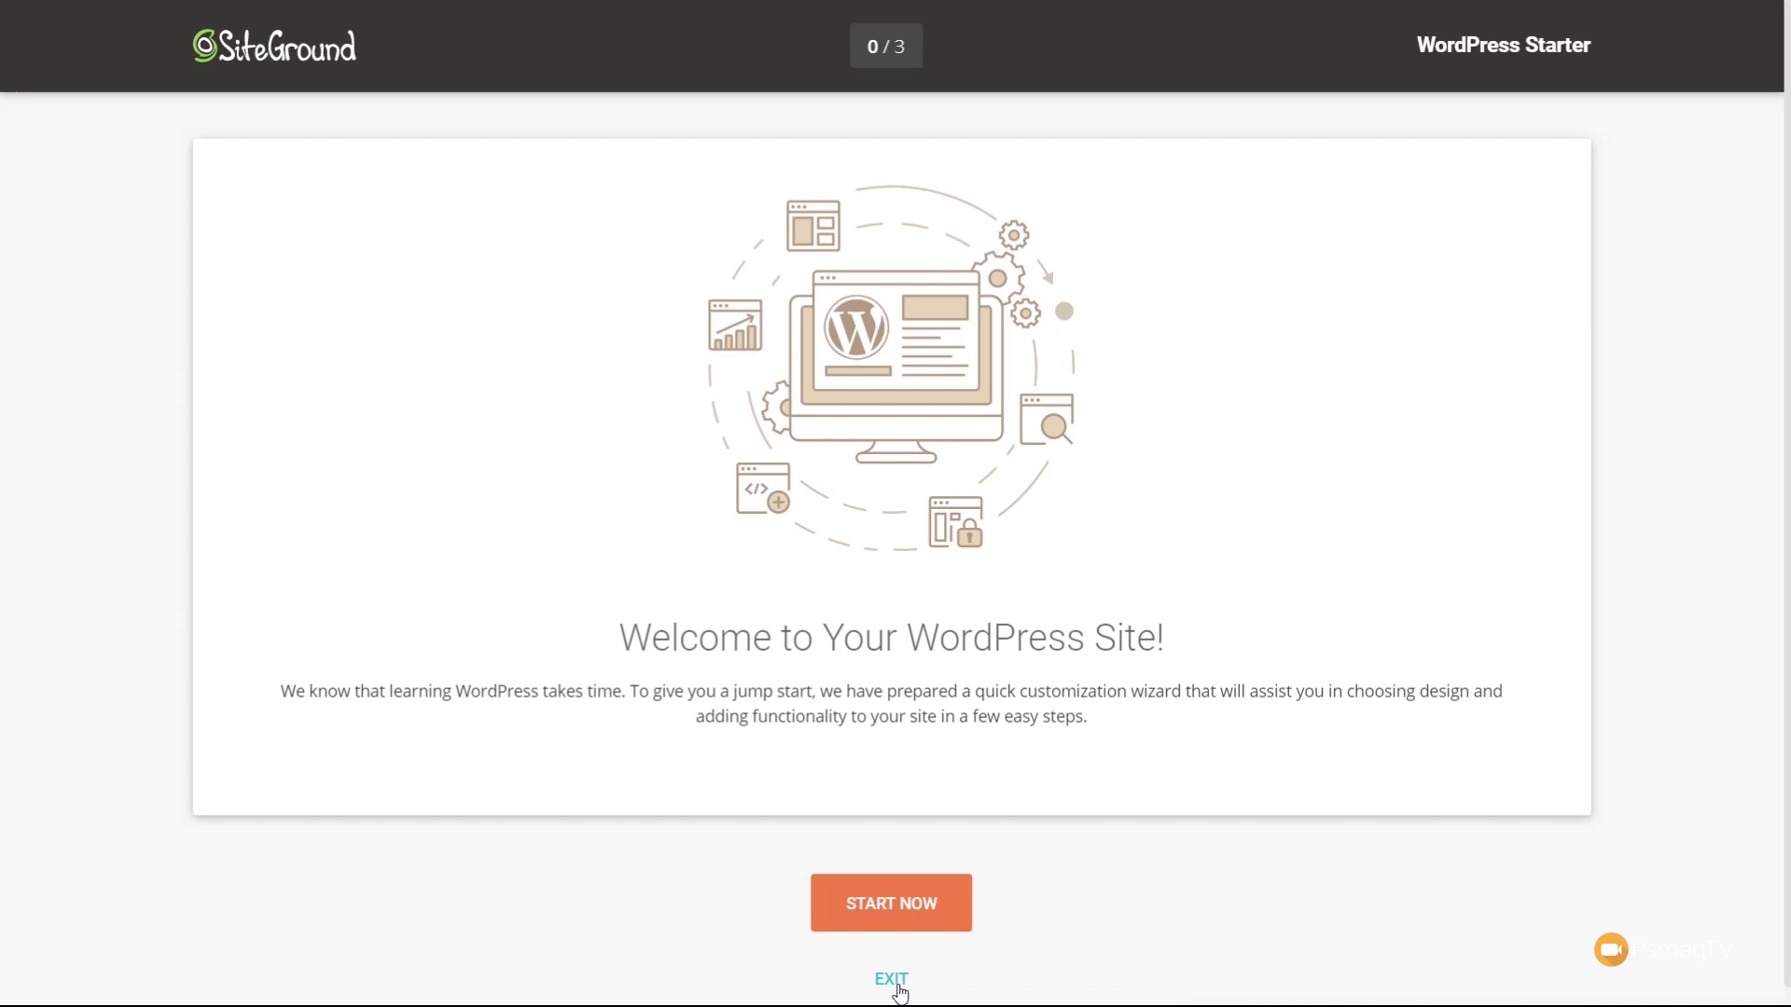
left_click(895, 984)
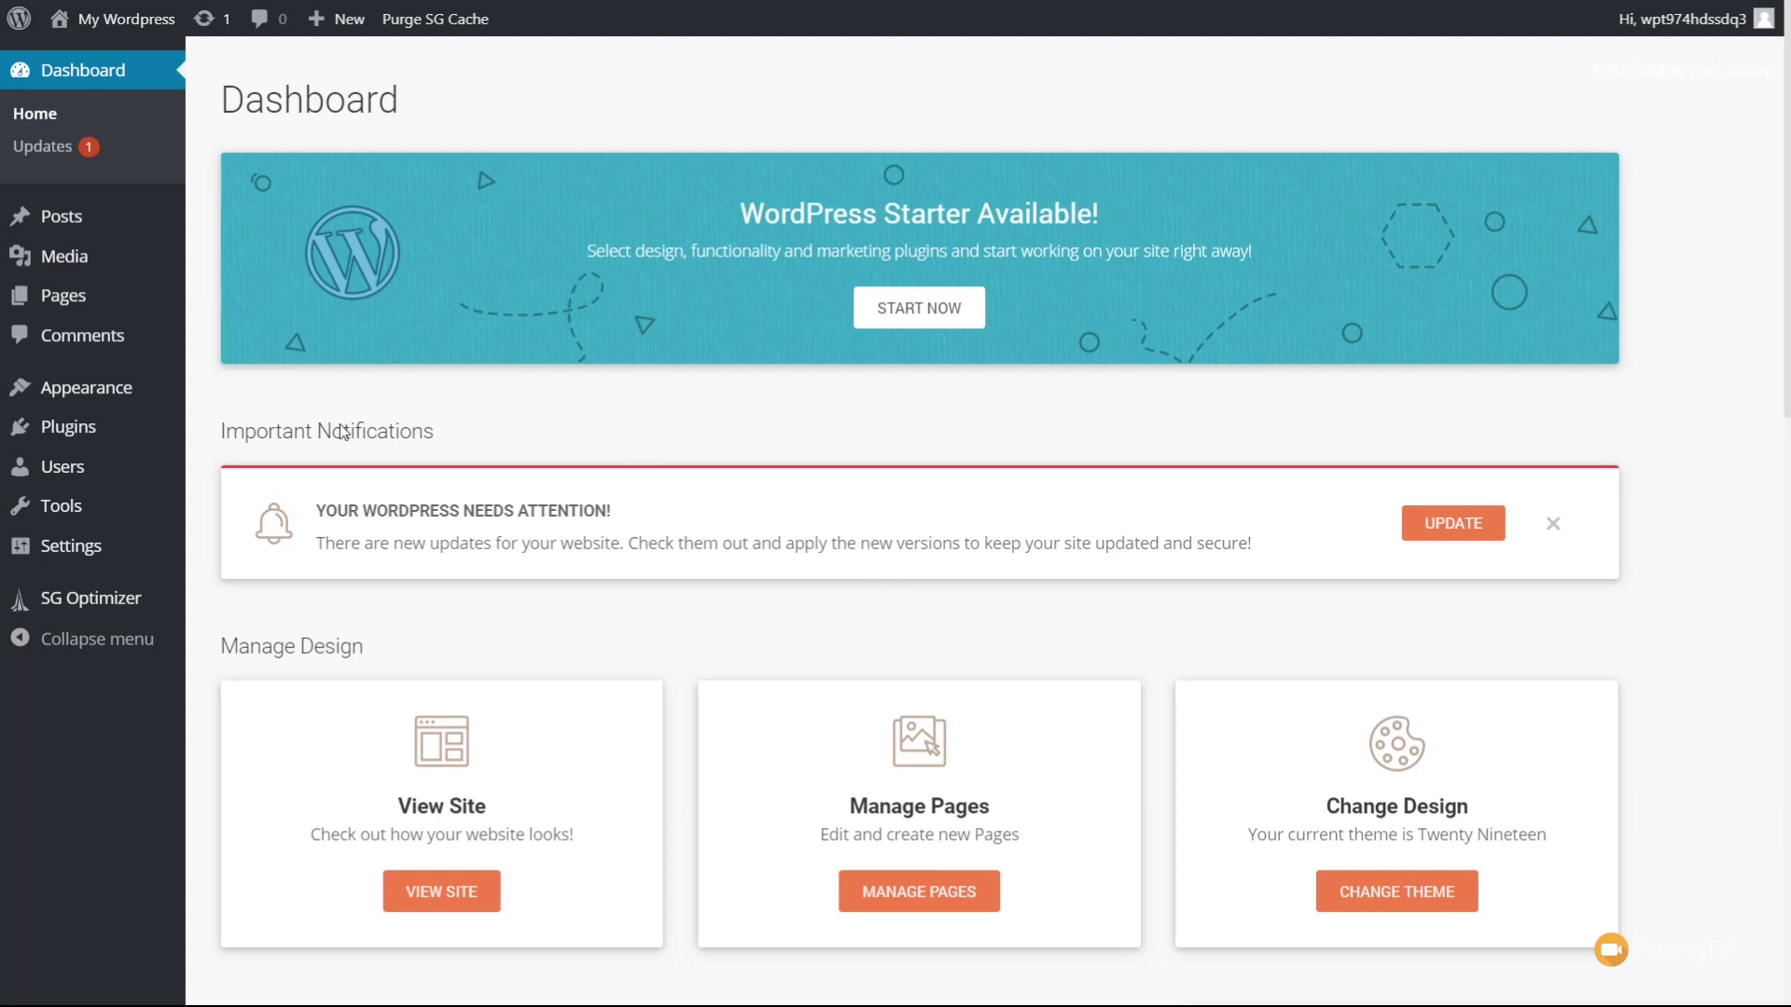
Step: Deactivate the SG Optimizer and WordPress Starter plugins together with a bulk action
mouse_move(132, 432)
left_click(223, 432)
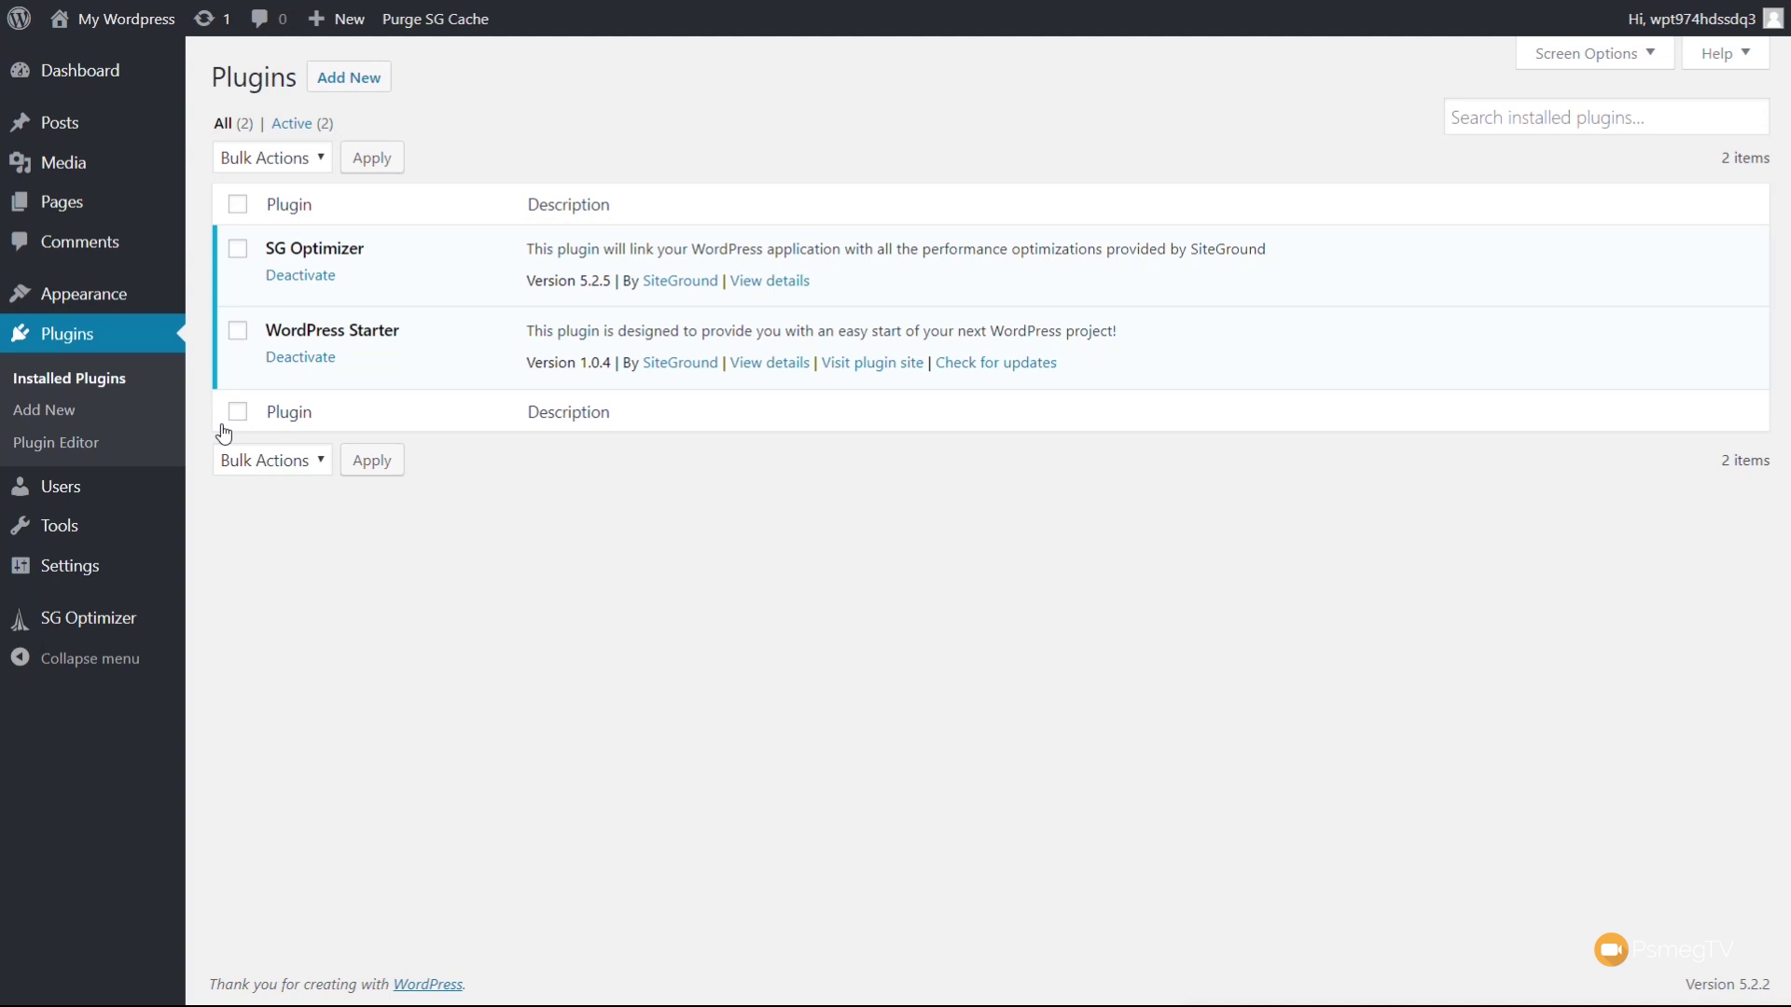
left_click(238, 204)
left_click(289, 463)
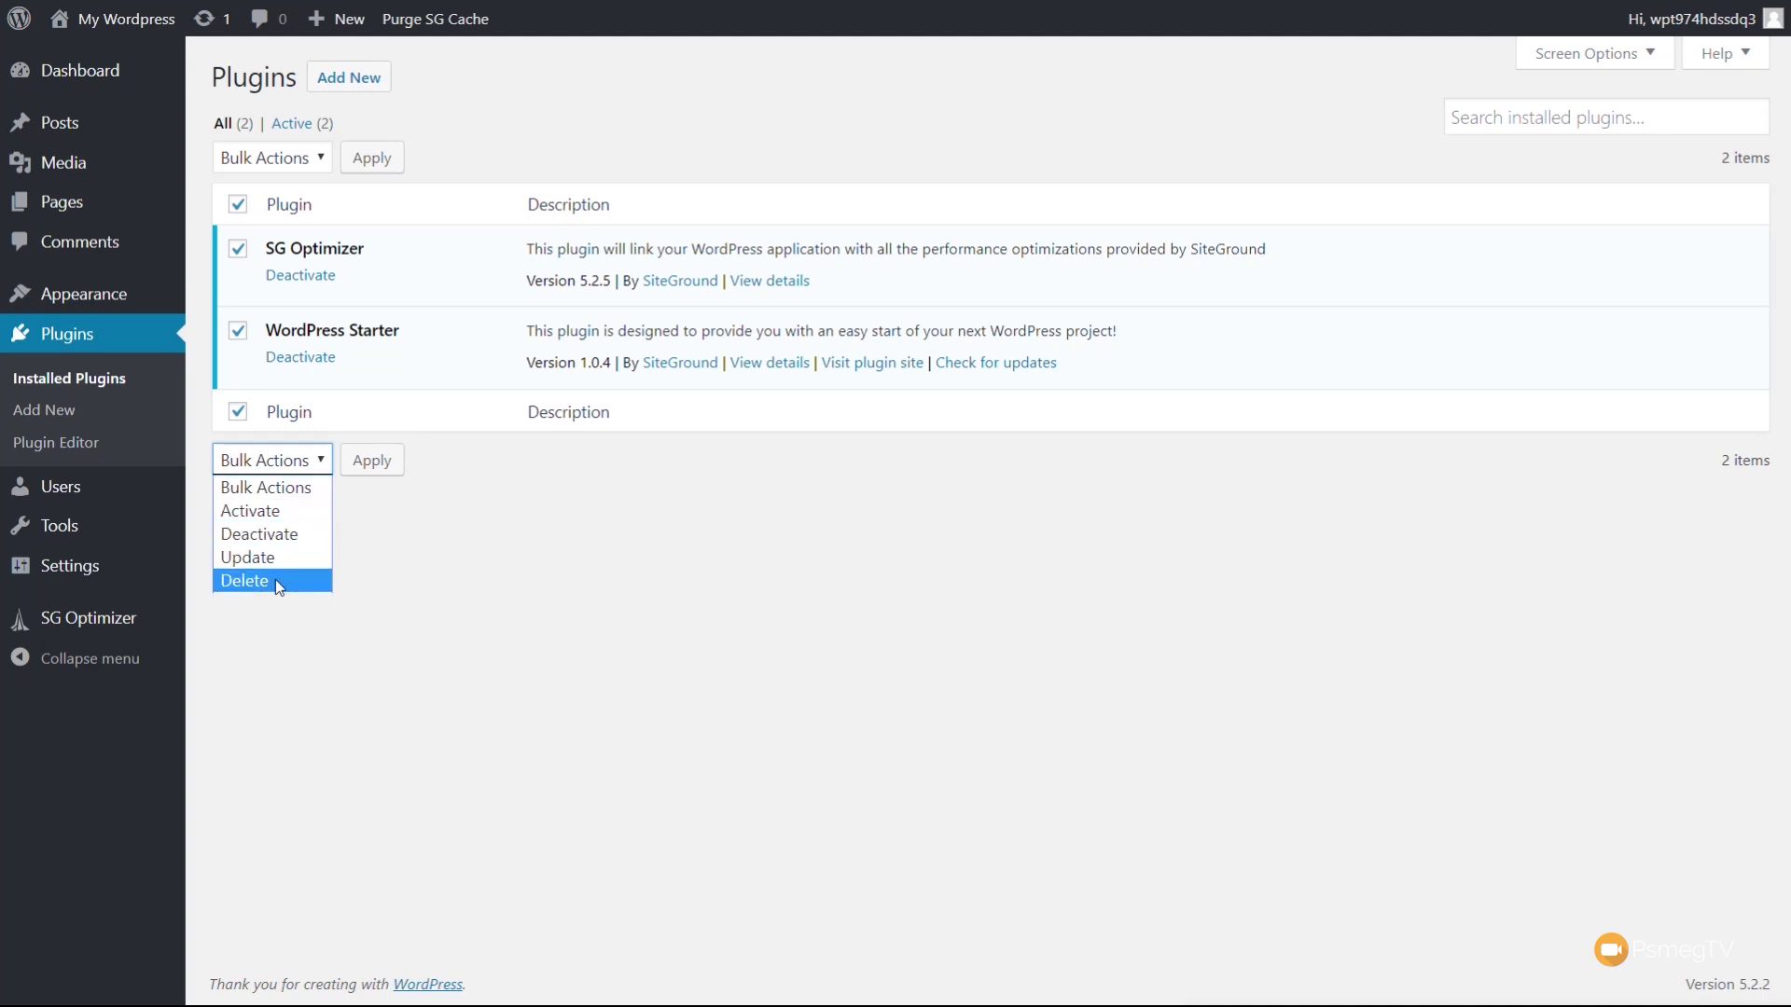
left_click(266, 534)
left_click(368, 461)
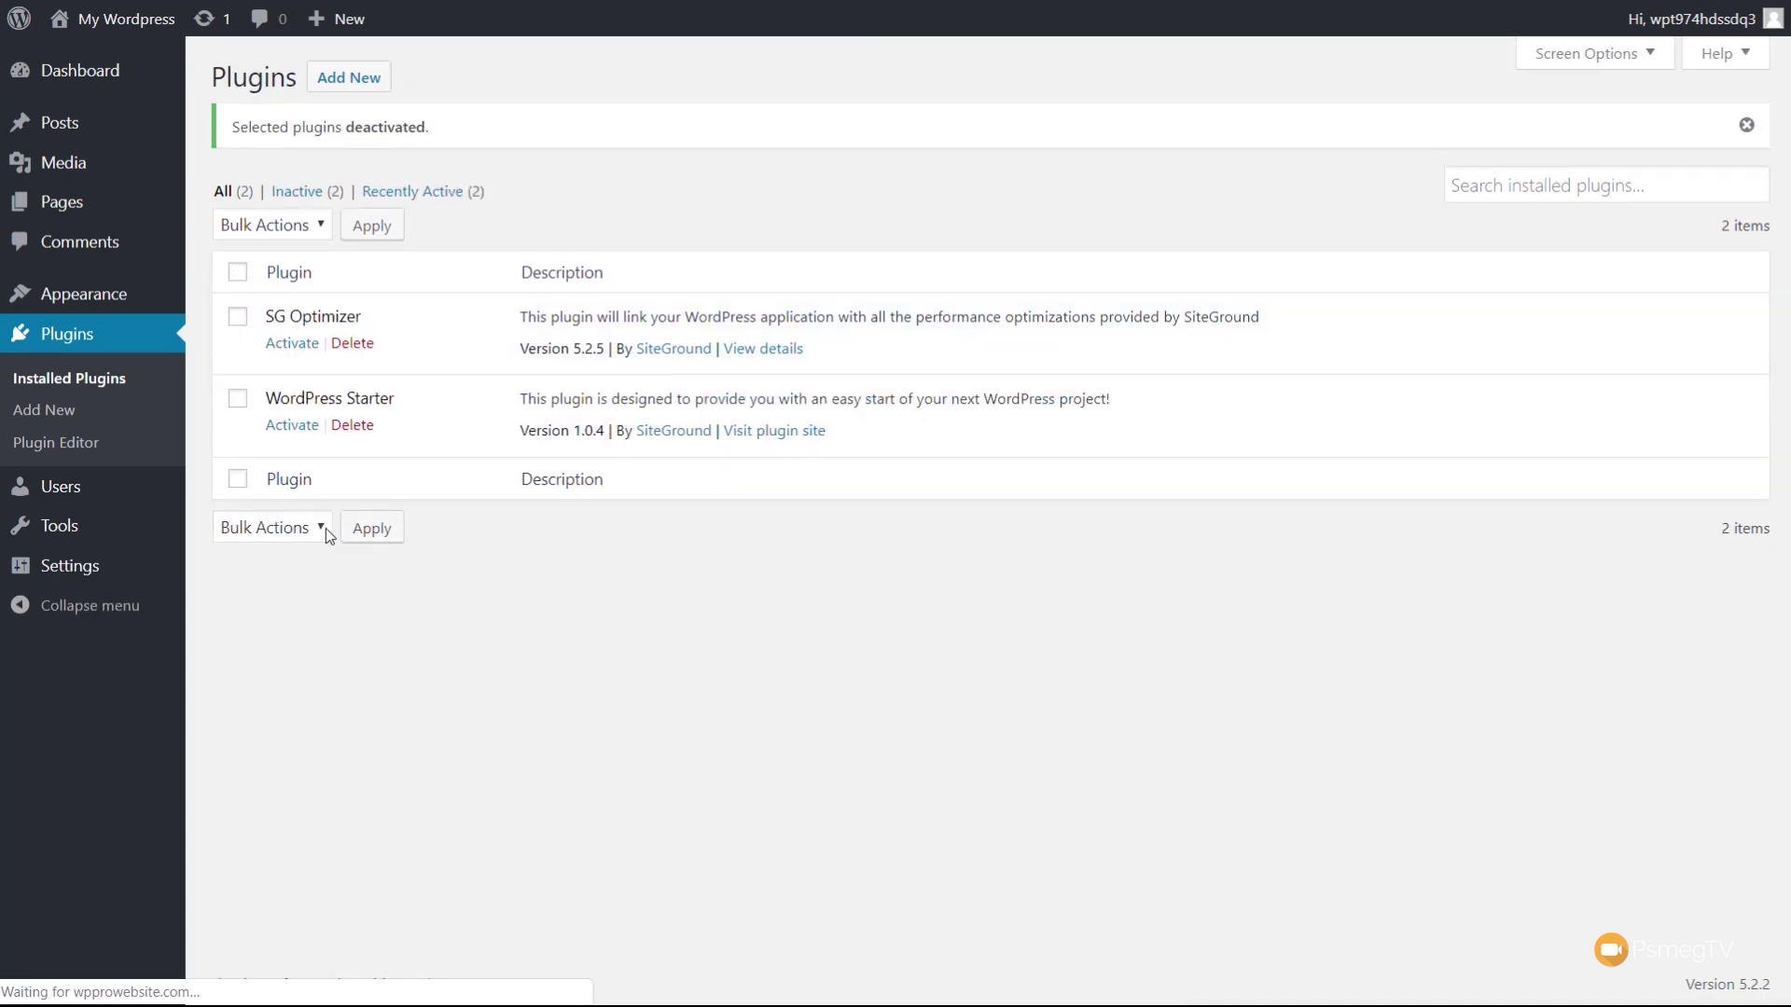
Step: Bulk delete the deactivated SG Optimizer and WordPress Starter plugins, and return to the WordPress dashboard
left_click(238, 272)
left_click(294, 536)
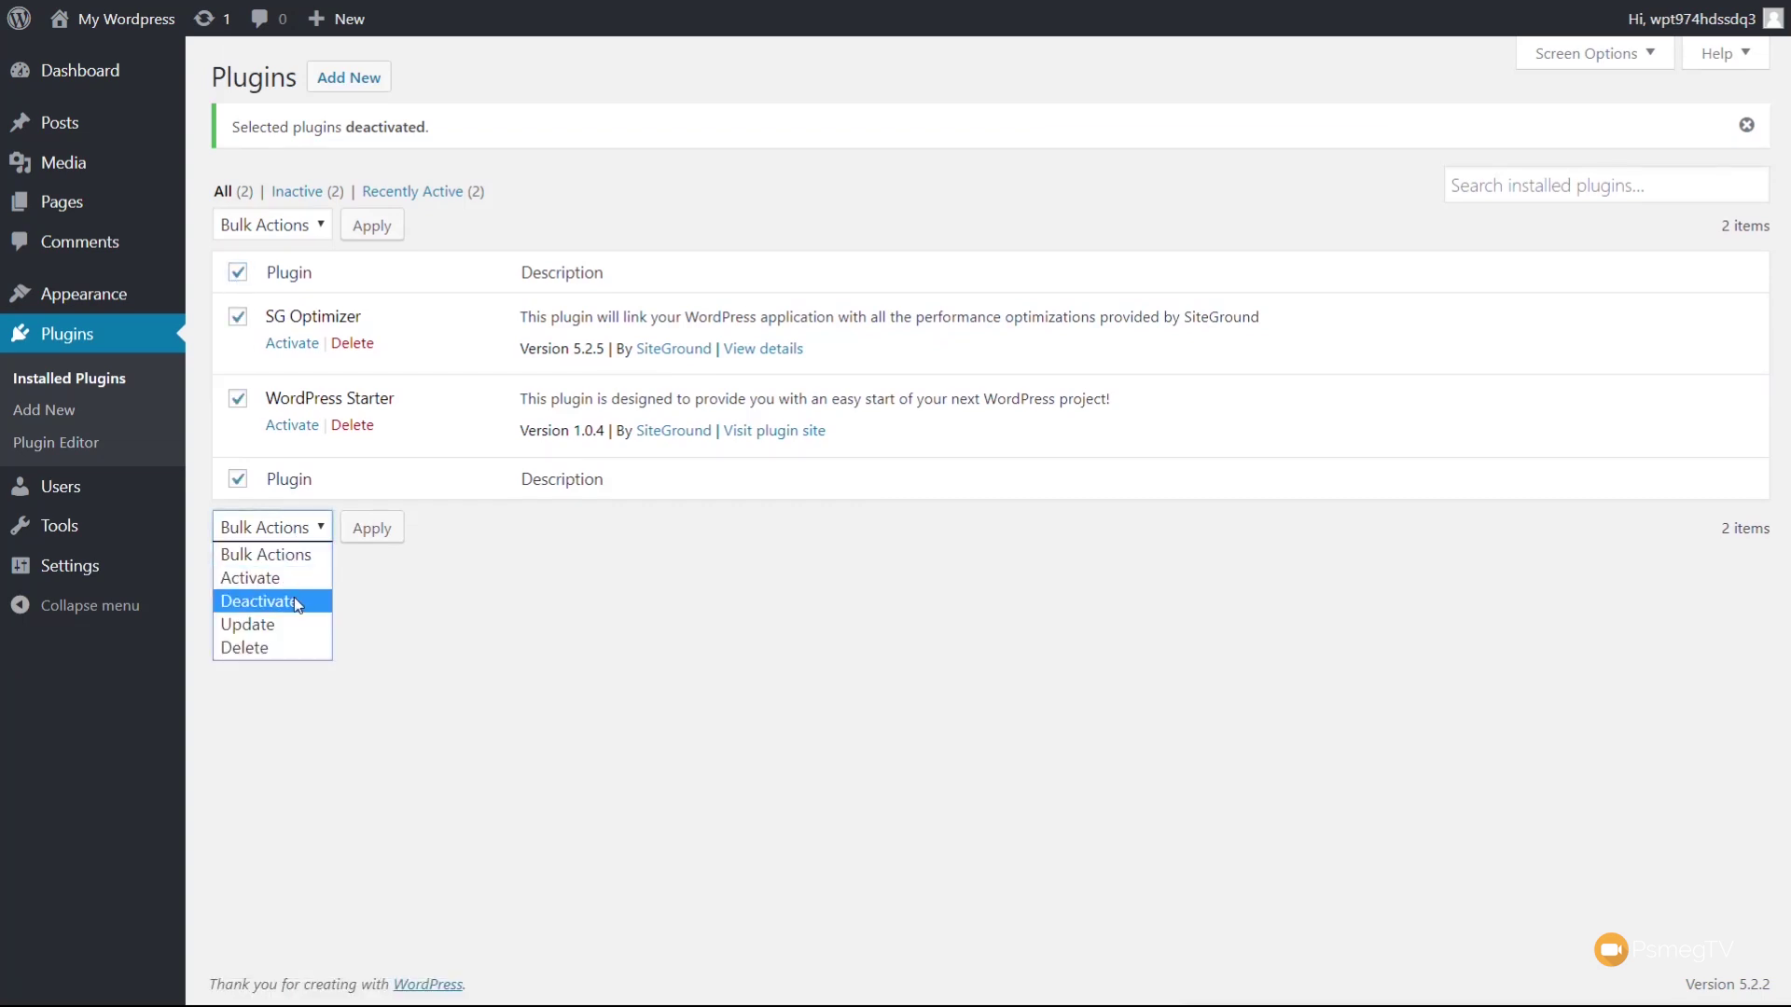
left_click(280, 647)
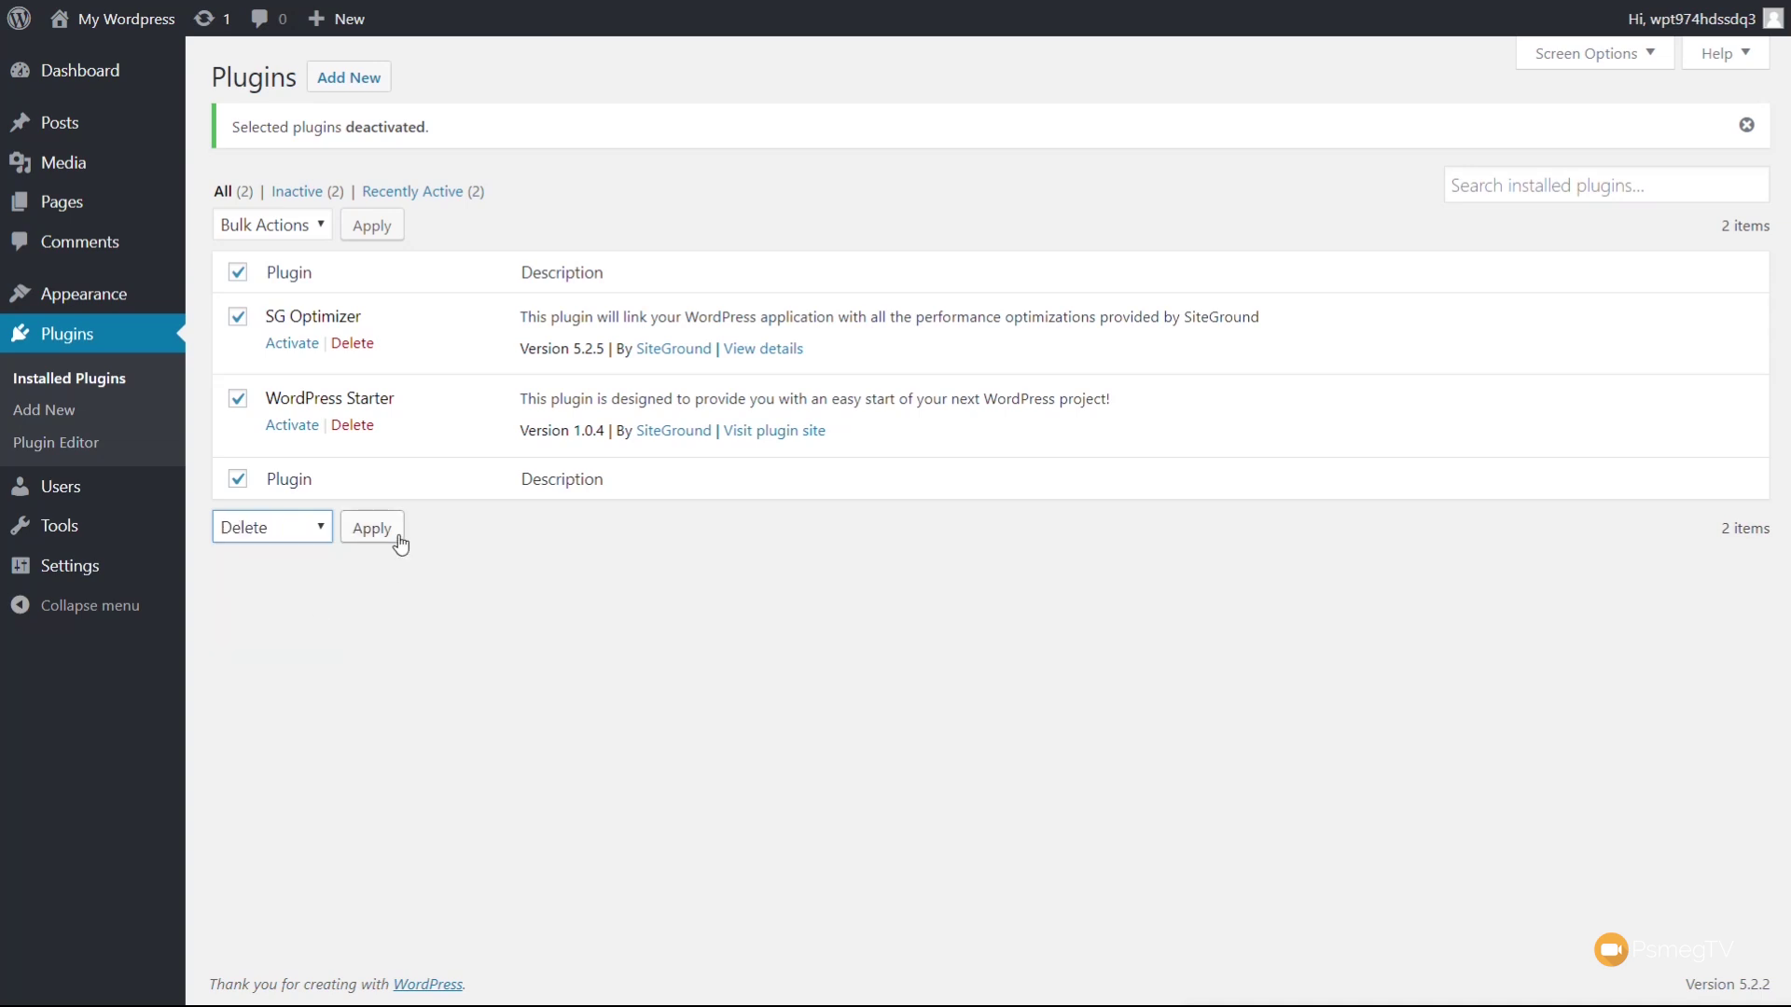
left_click(399, 538)
left_click(1003, 133)
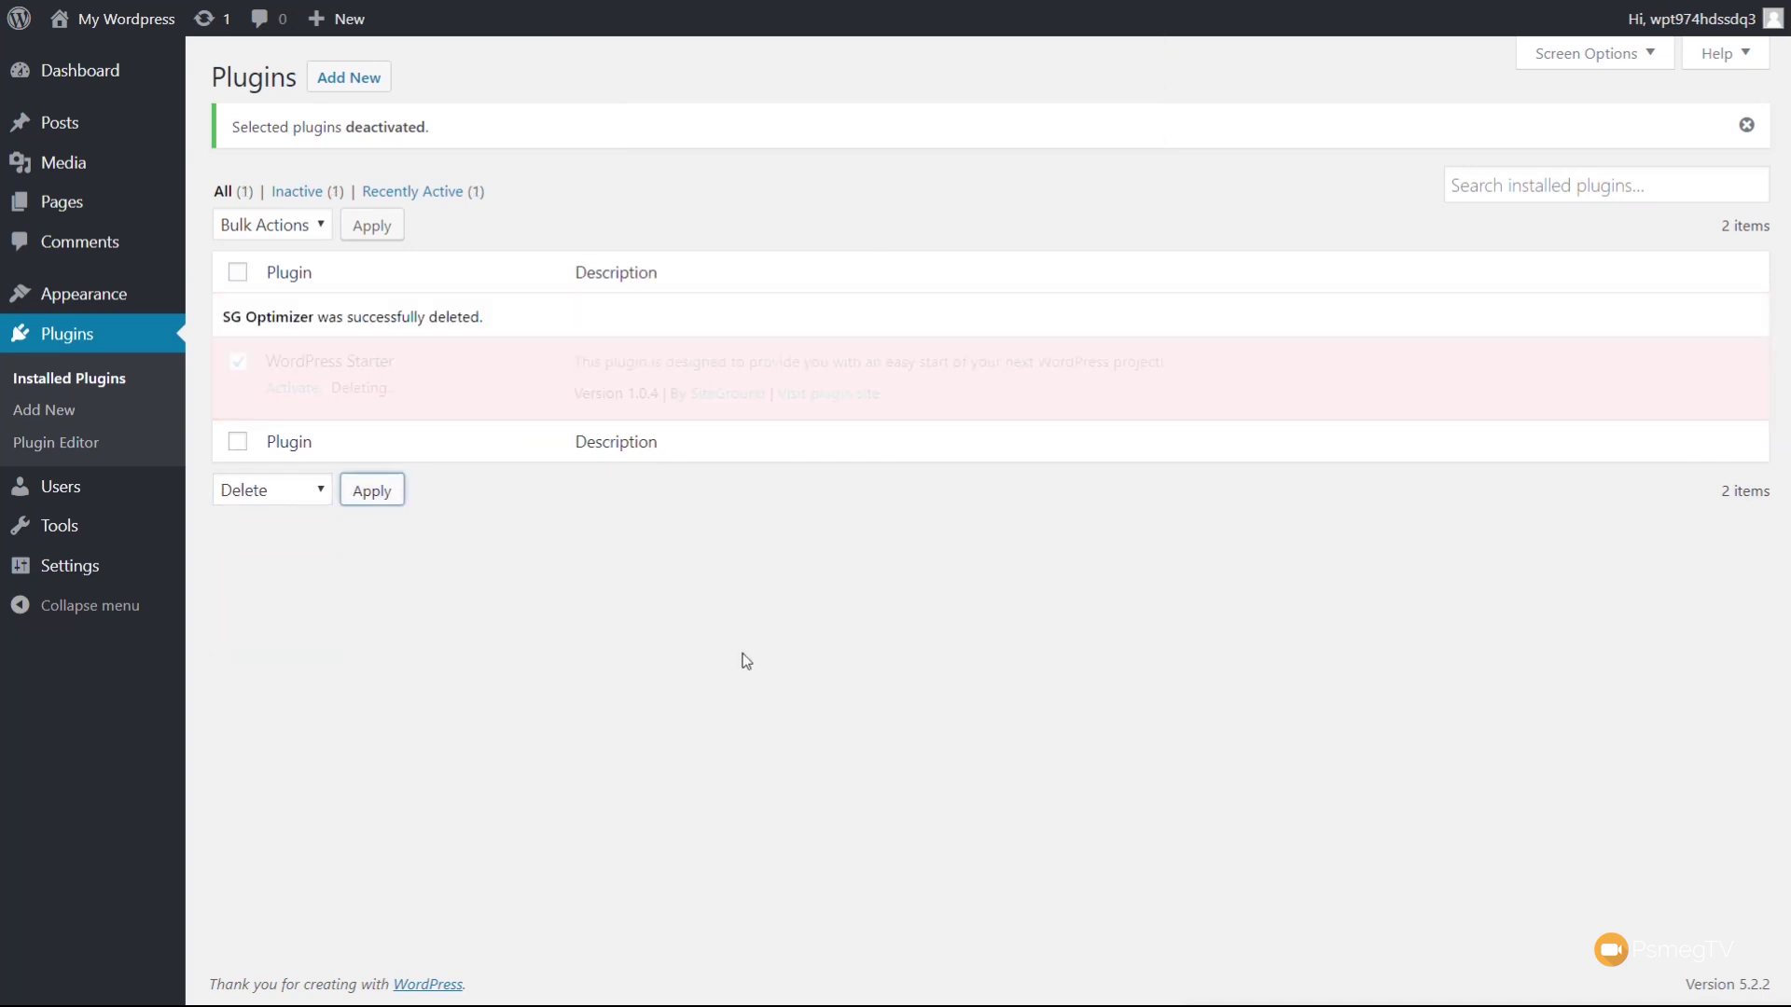
left_click(96, 93)
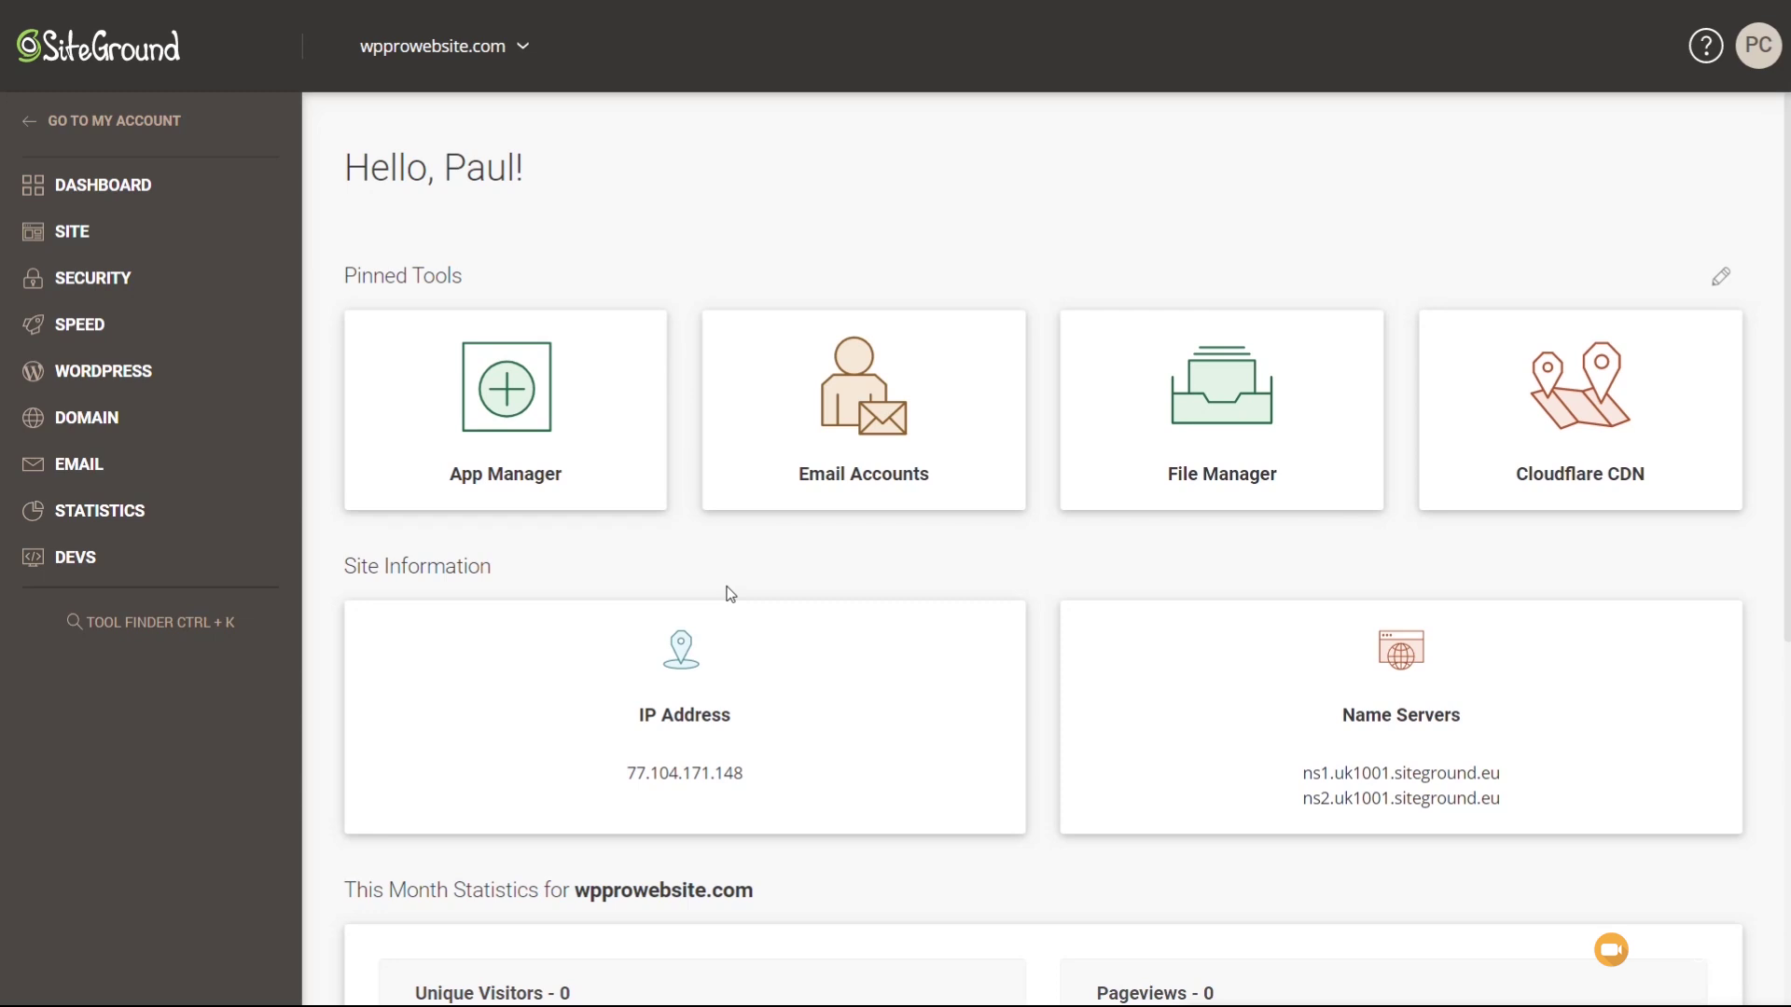
Step: In SiteGround Site Tools, look over the site switcher, site information and this month's statistics for wpprowebsite.com
left_click(527, 55)
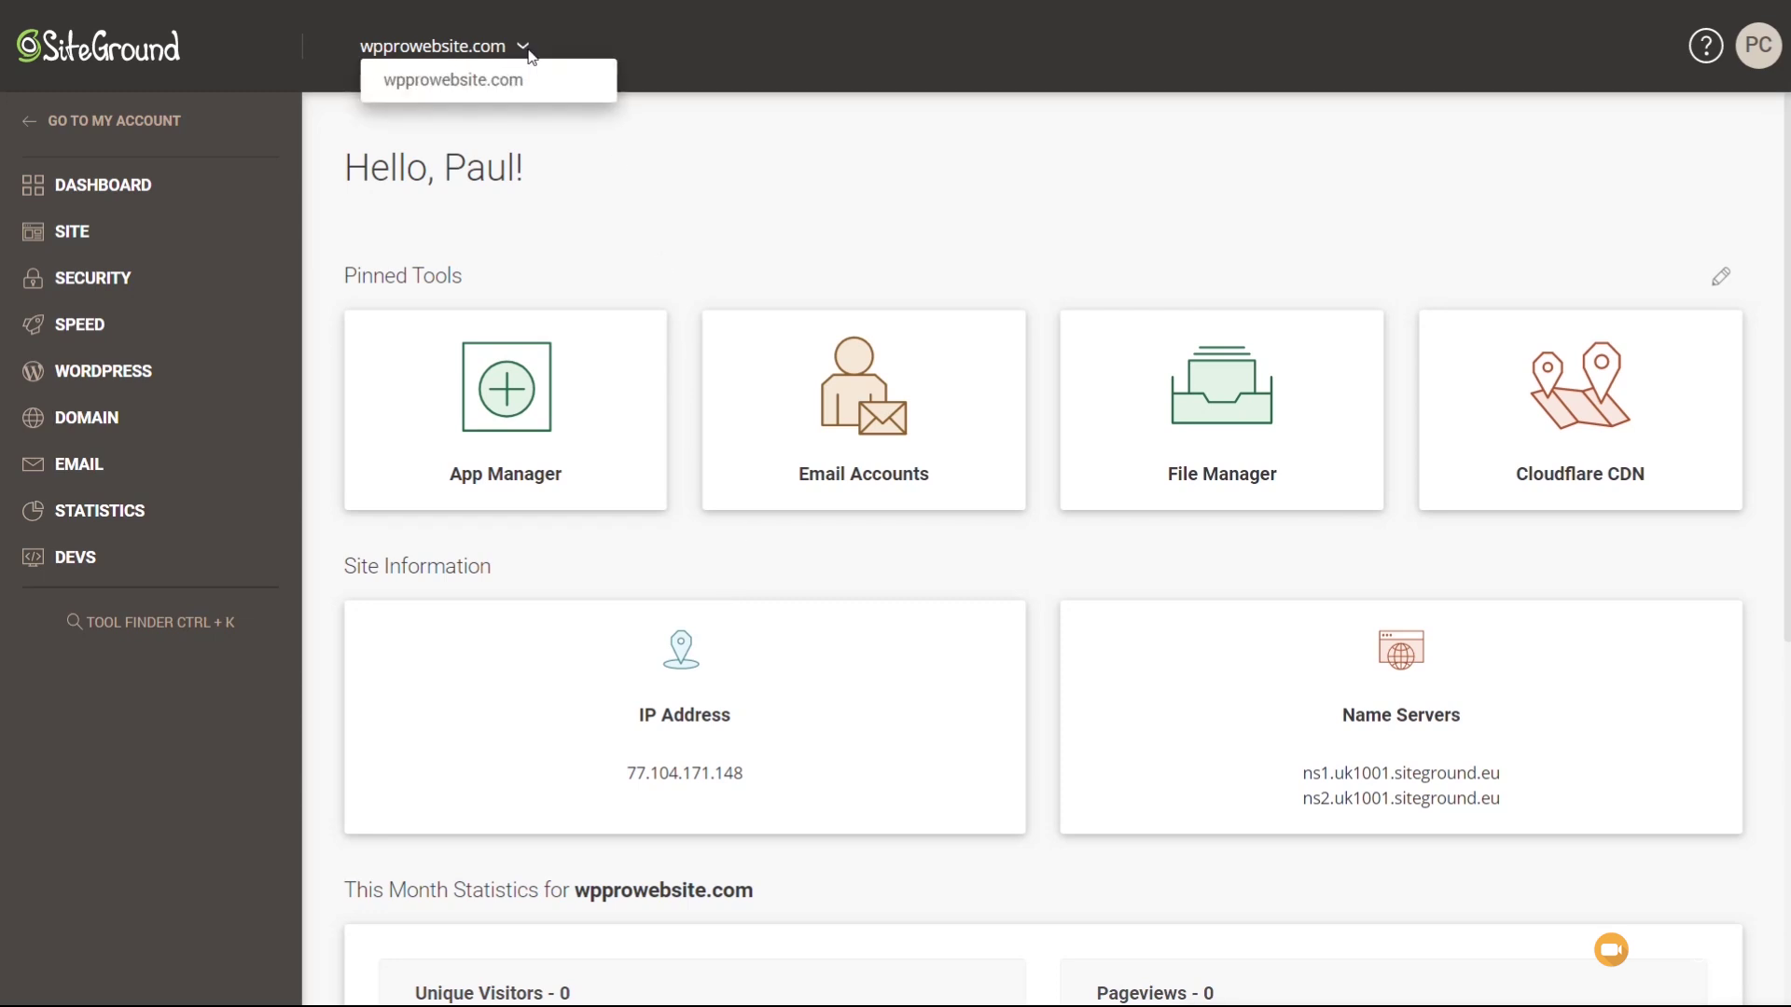
left_click(816, 177)
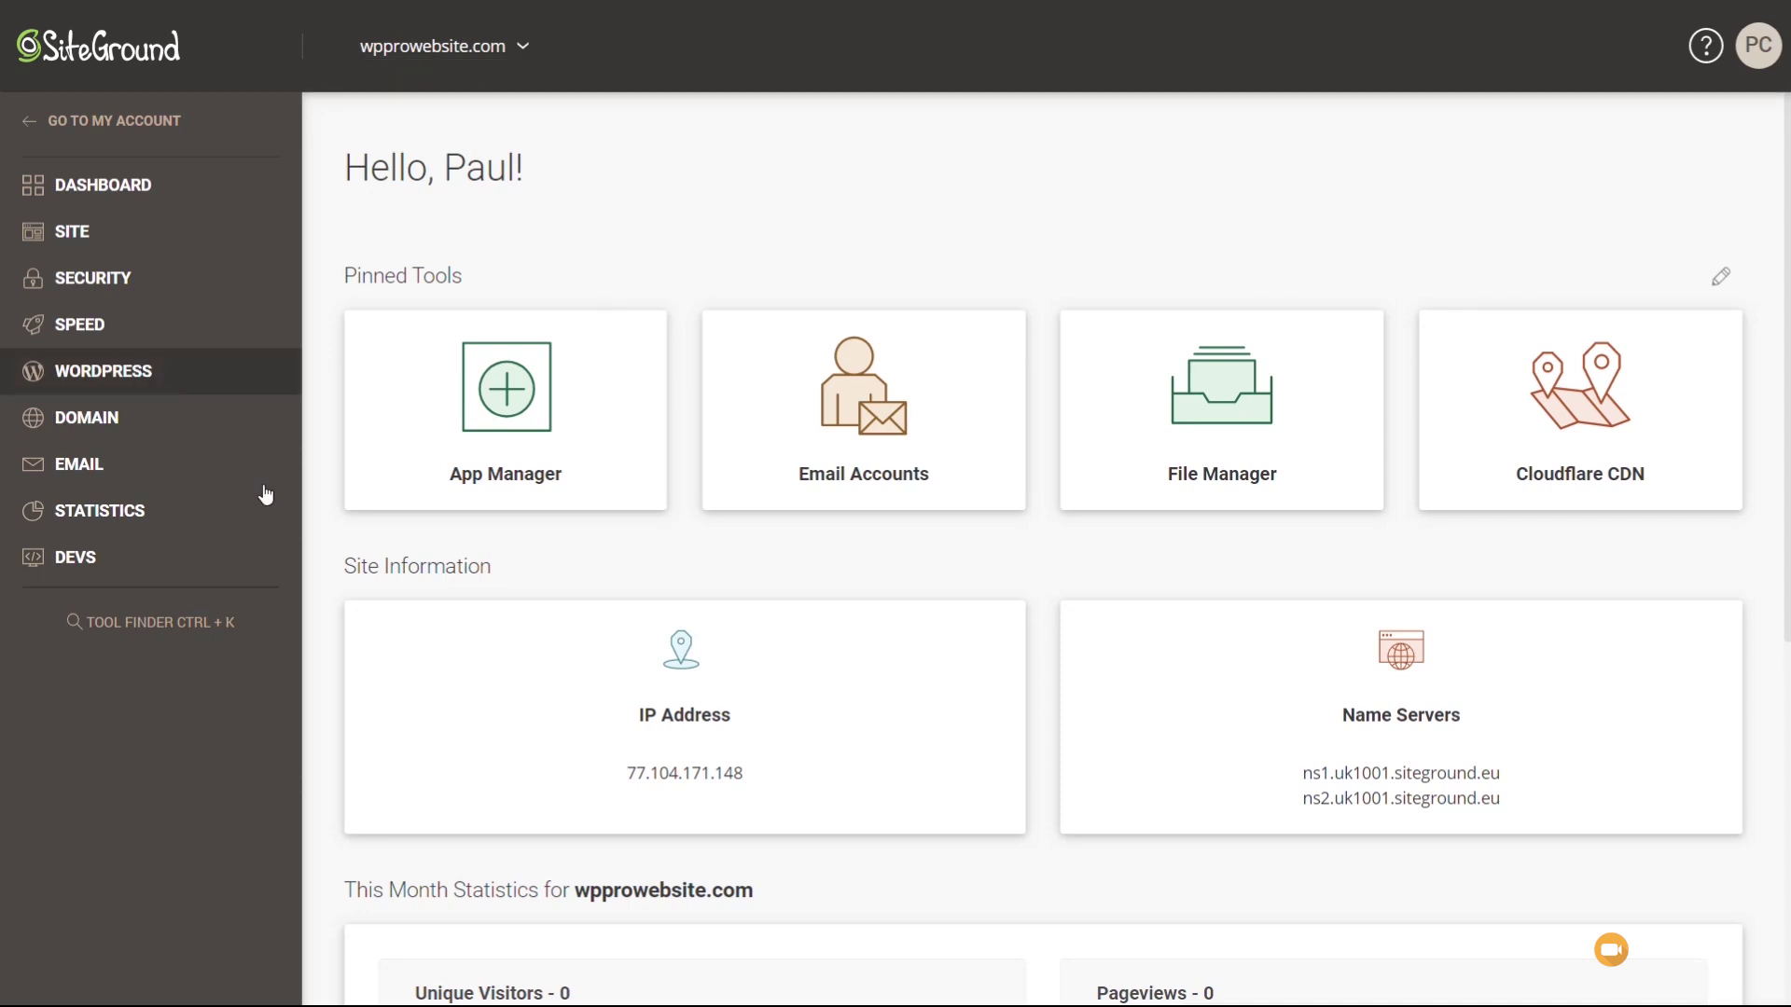
scroll(821, 668, "down", 2)
scroll(820, 669, "down", 3)
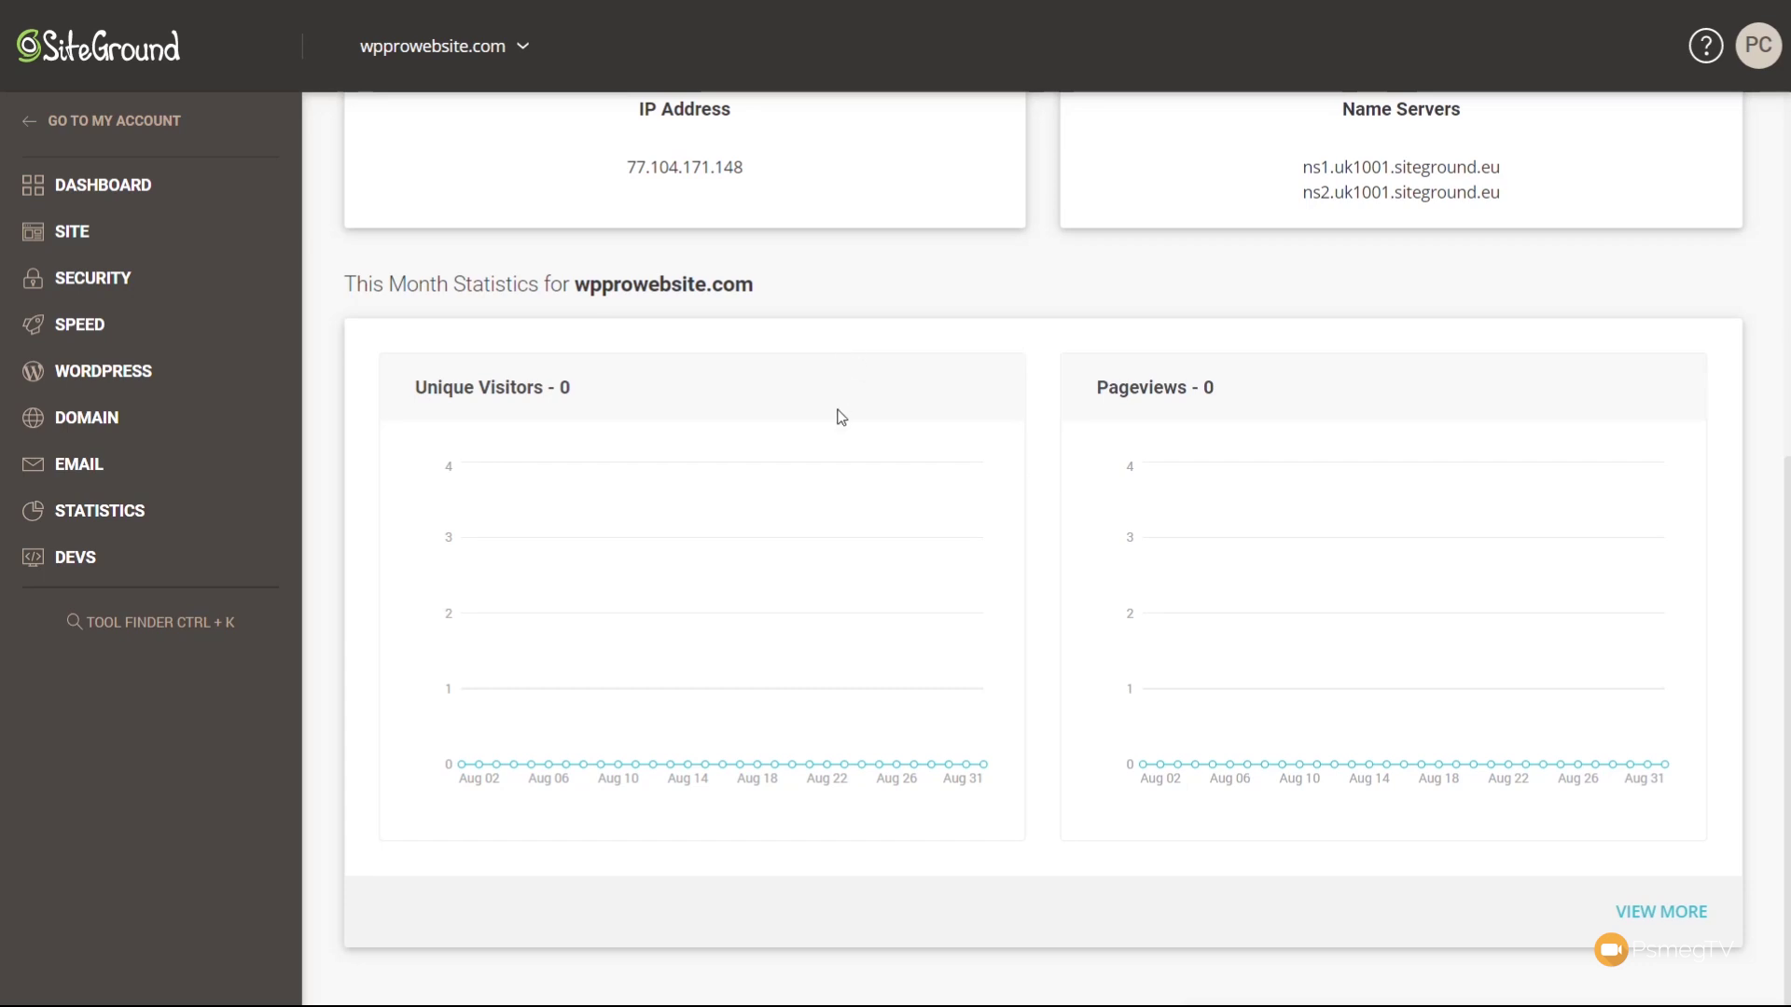
scroll(812, 522, "up", 6)
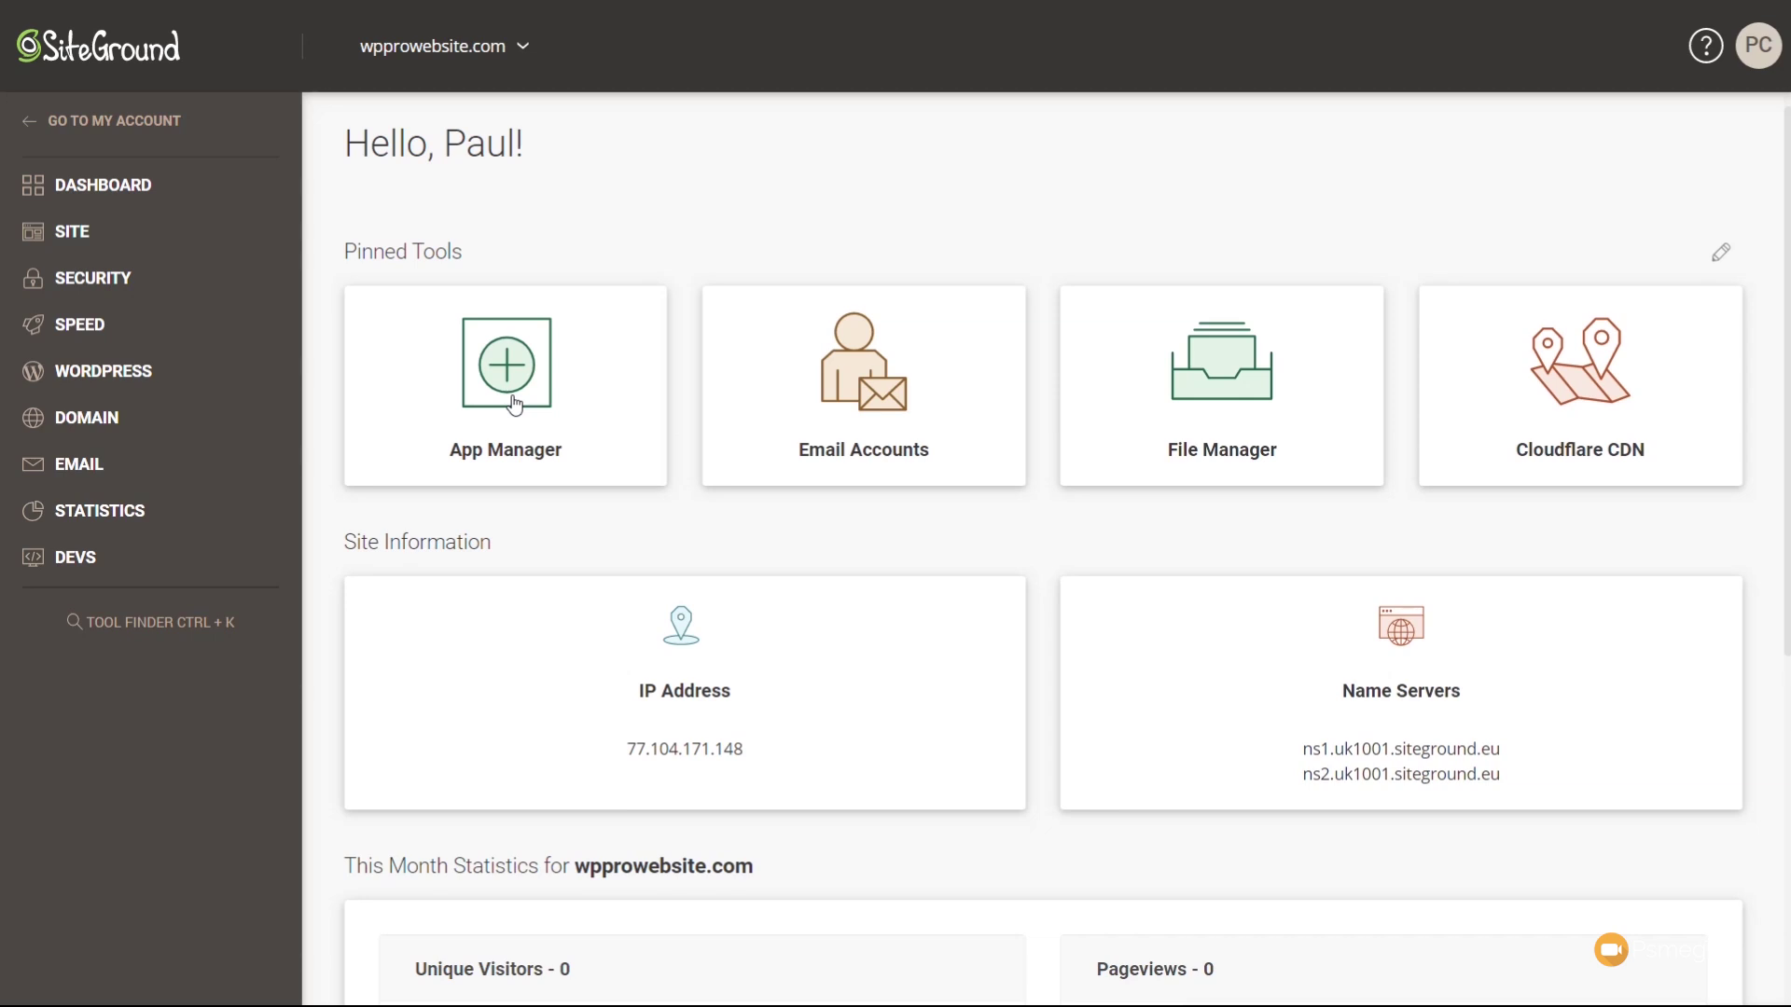
Step: Open the SSL Manager and examine the certificate installed for wpprowebsite.com
left_click(62, 282)
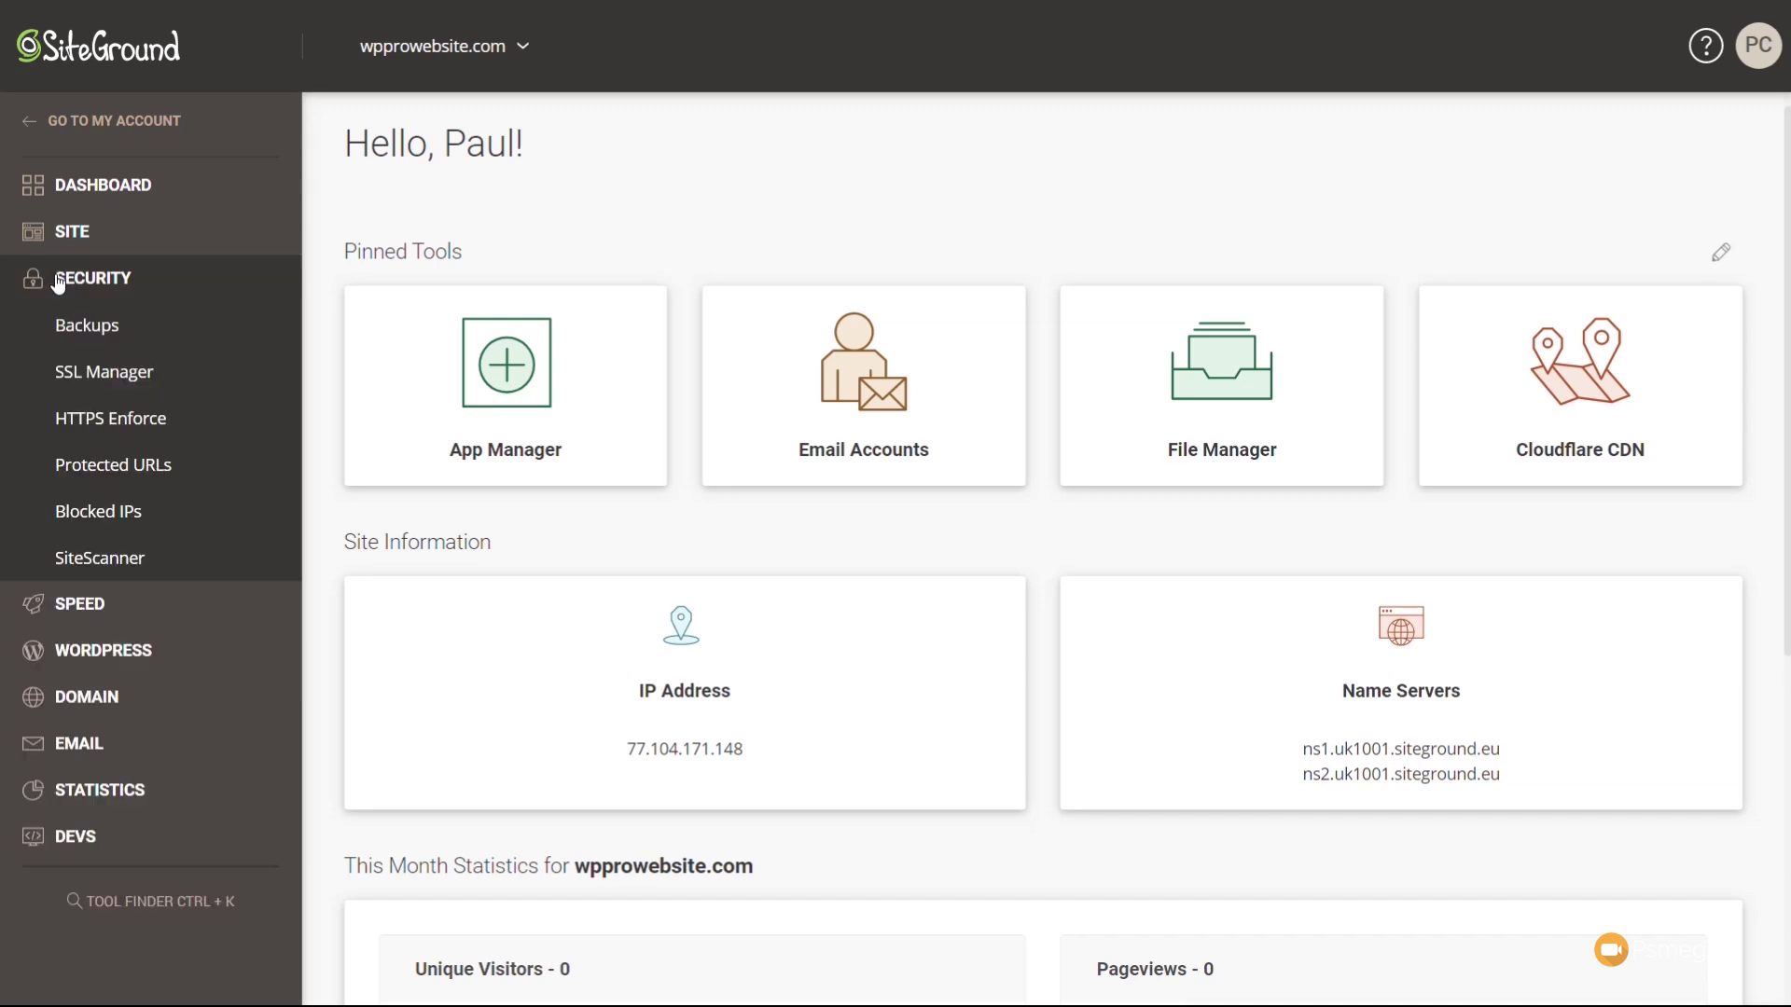
left_click(104, 372)
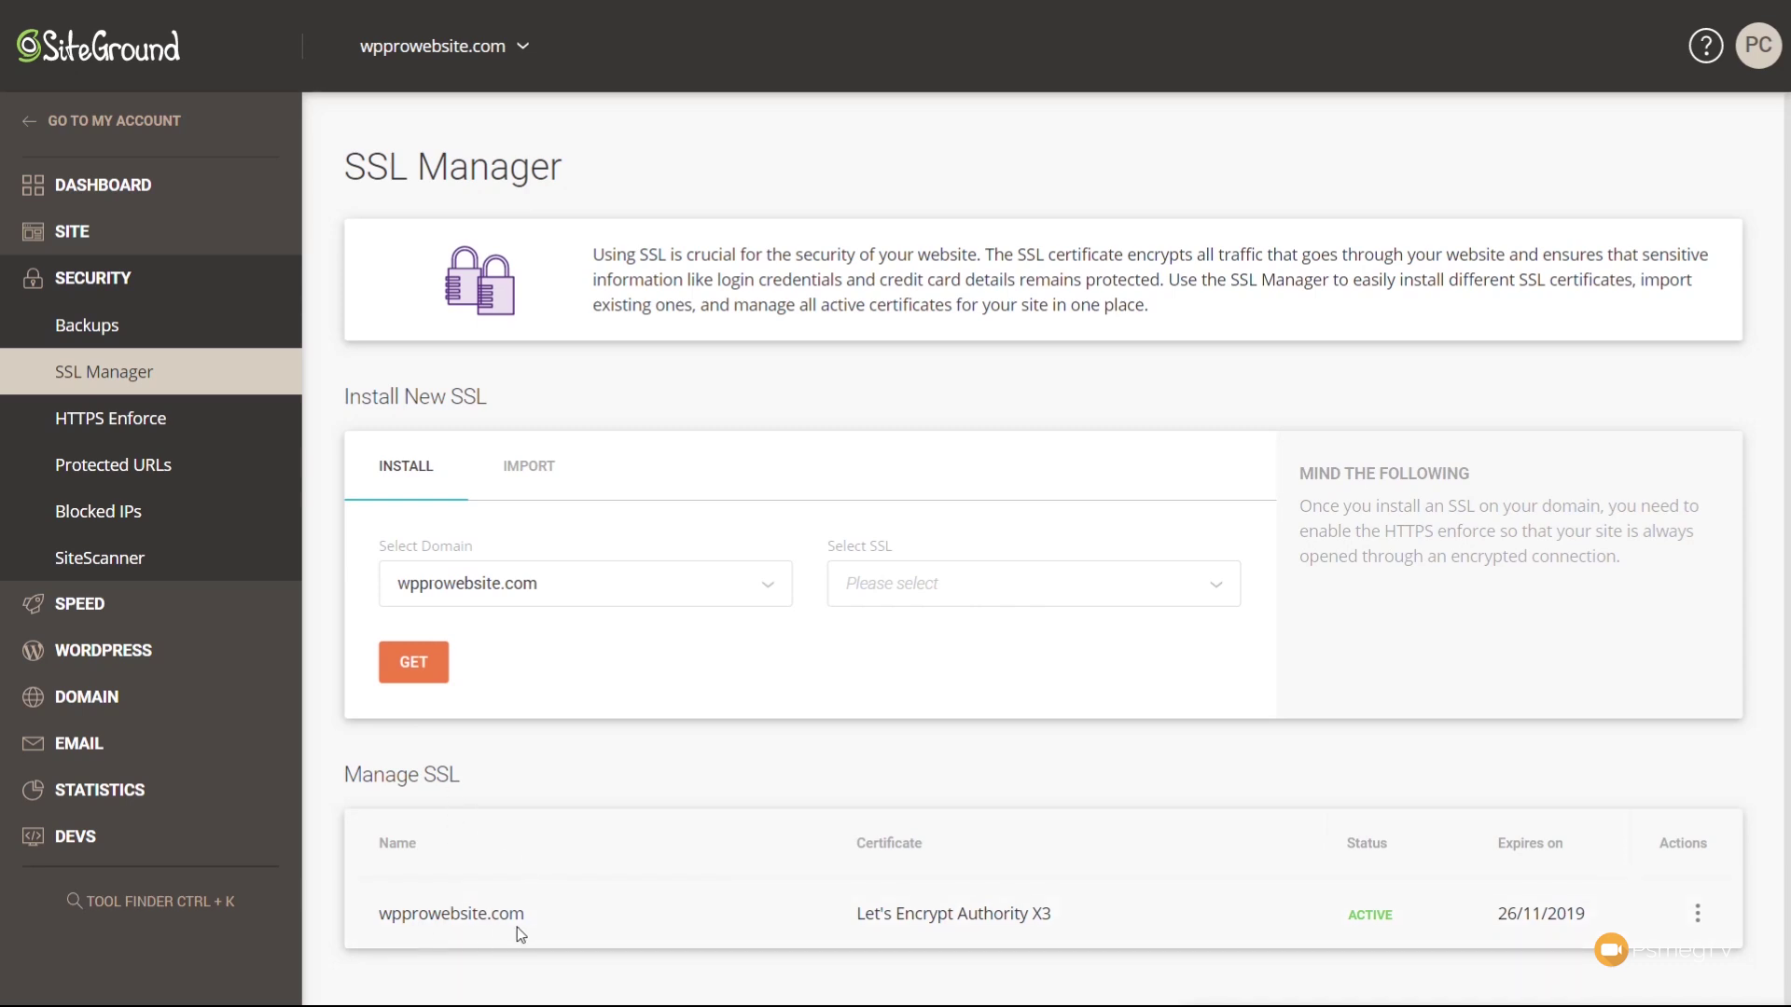
left_click_drag(864, 916, 1059, 922)
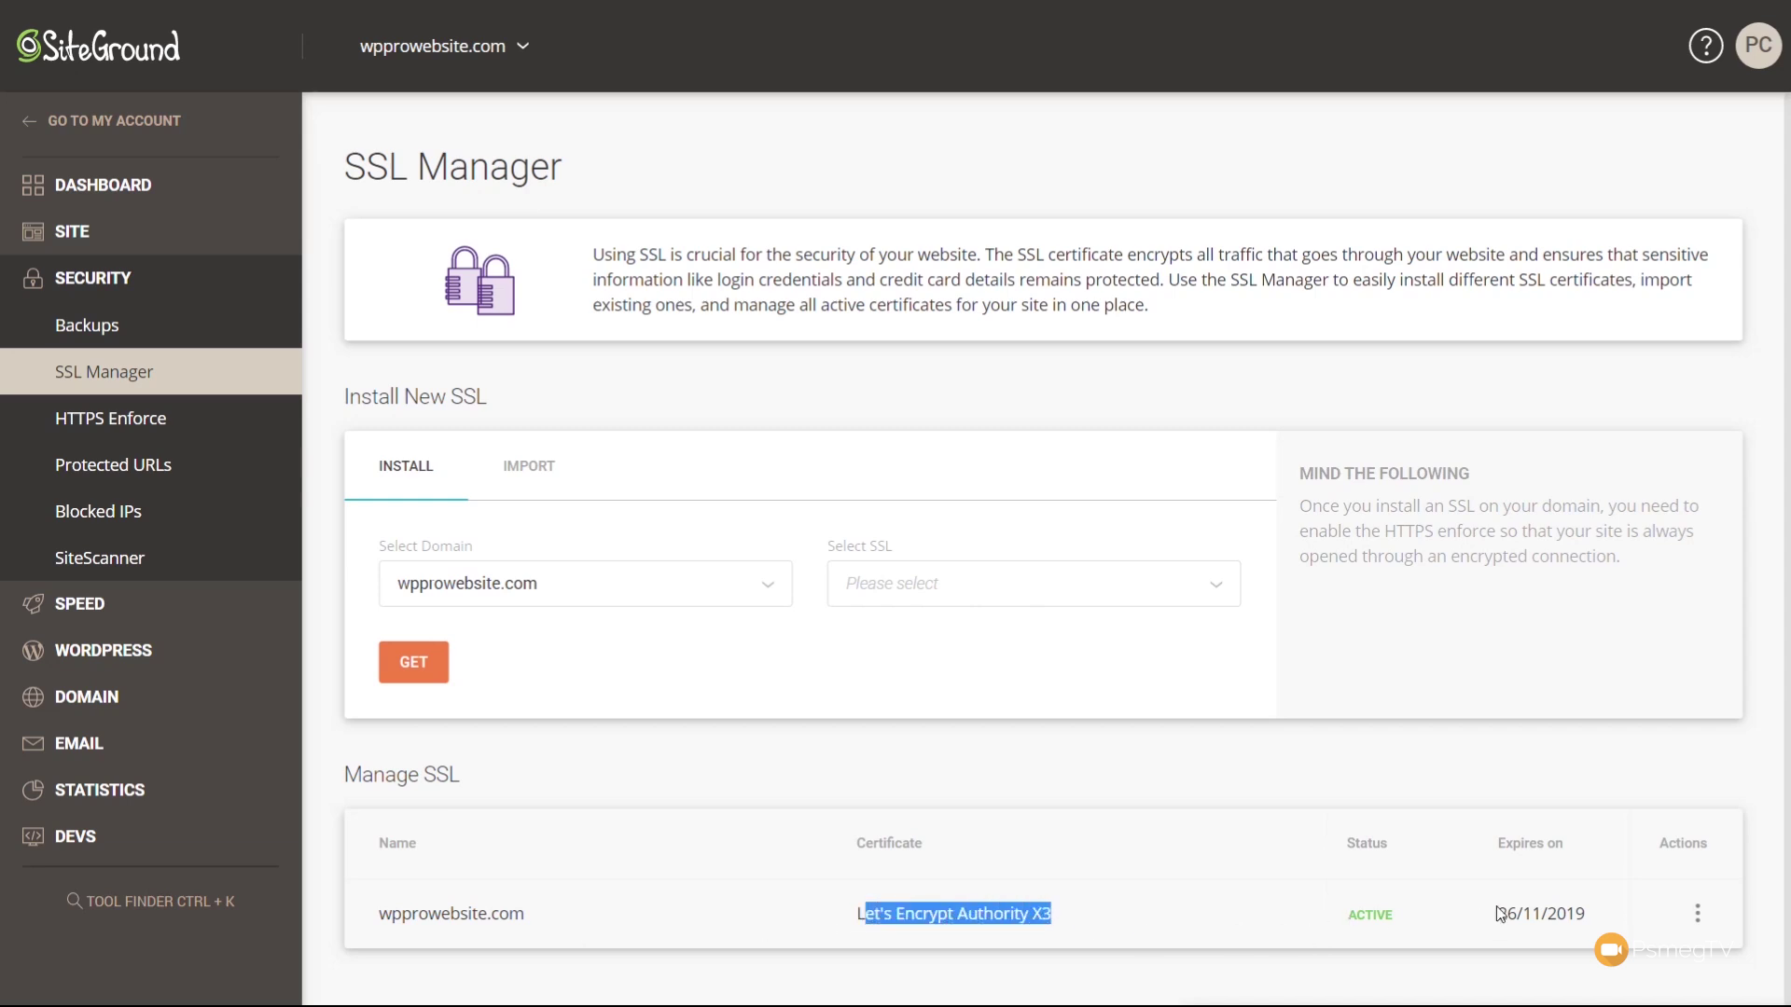
left_click(1683, 975)
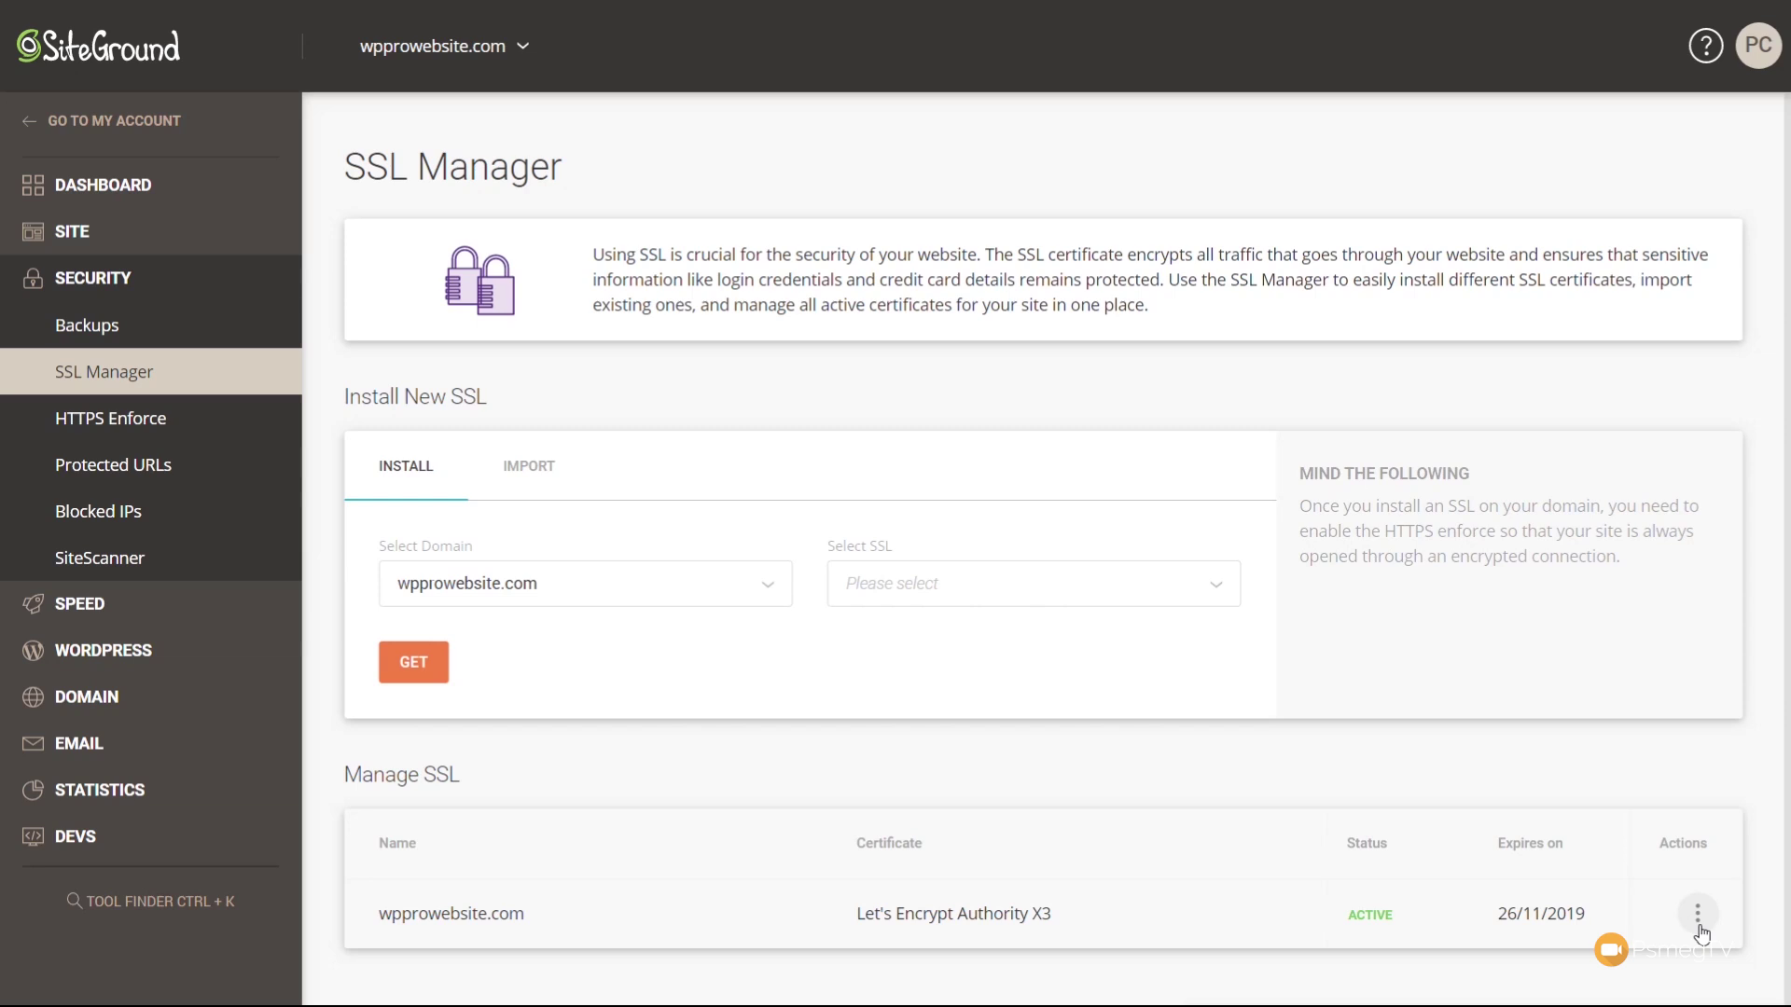
Step: Turn on HTTPS Enforce and External Links Rewrite for wpprowebsite.com
left_click(1698, 918)
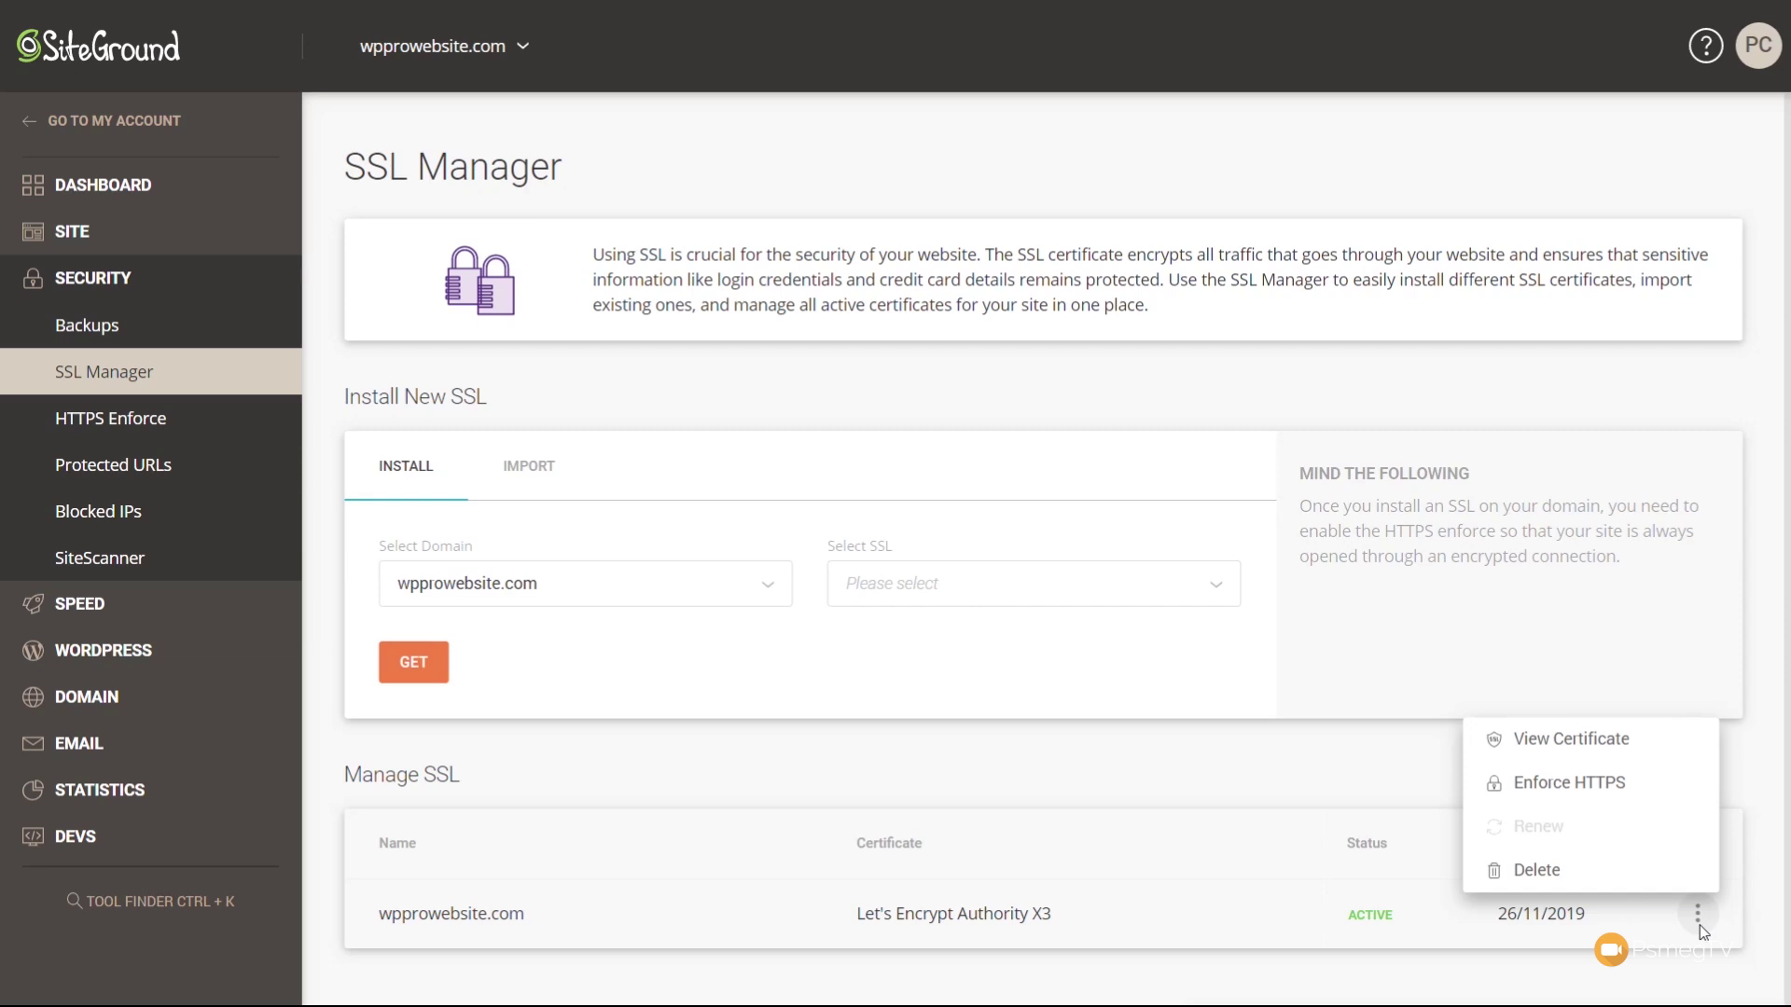
left_click(1628, 793)
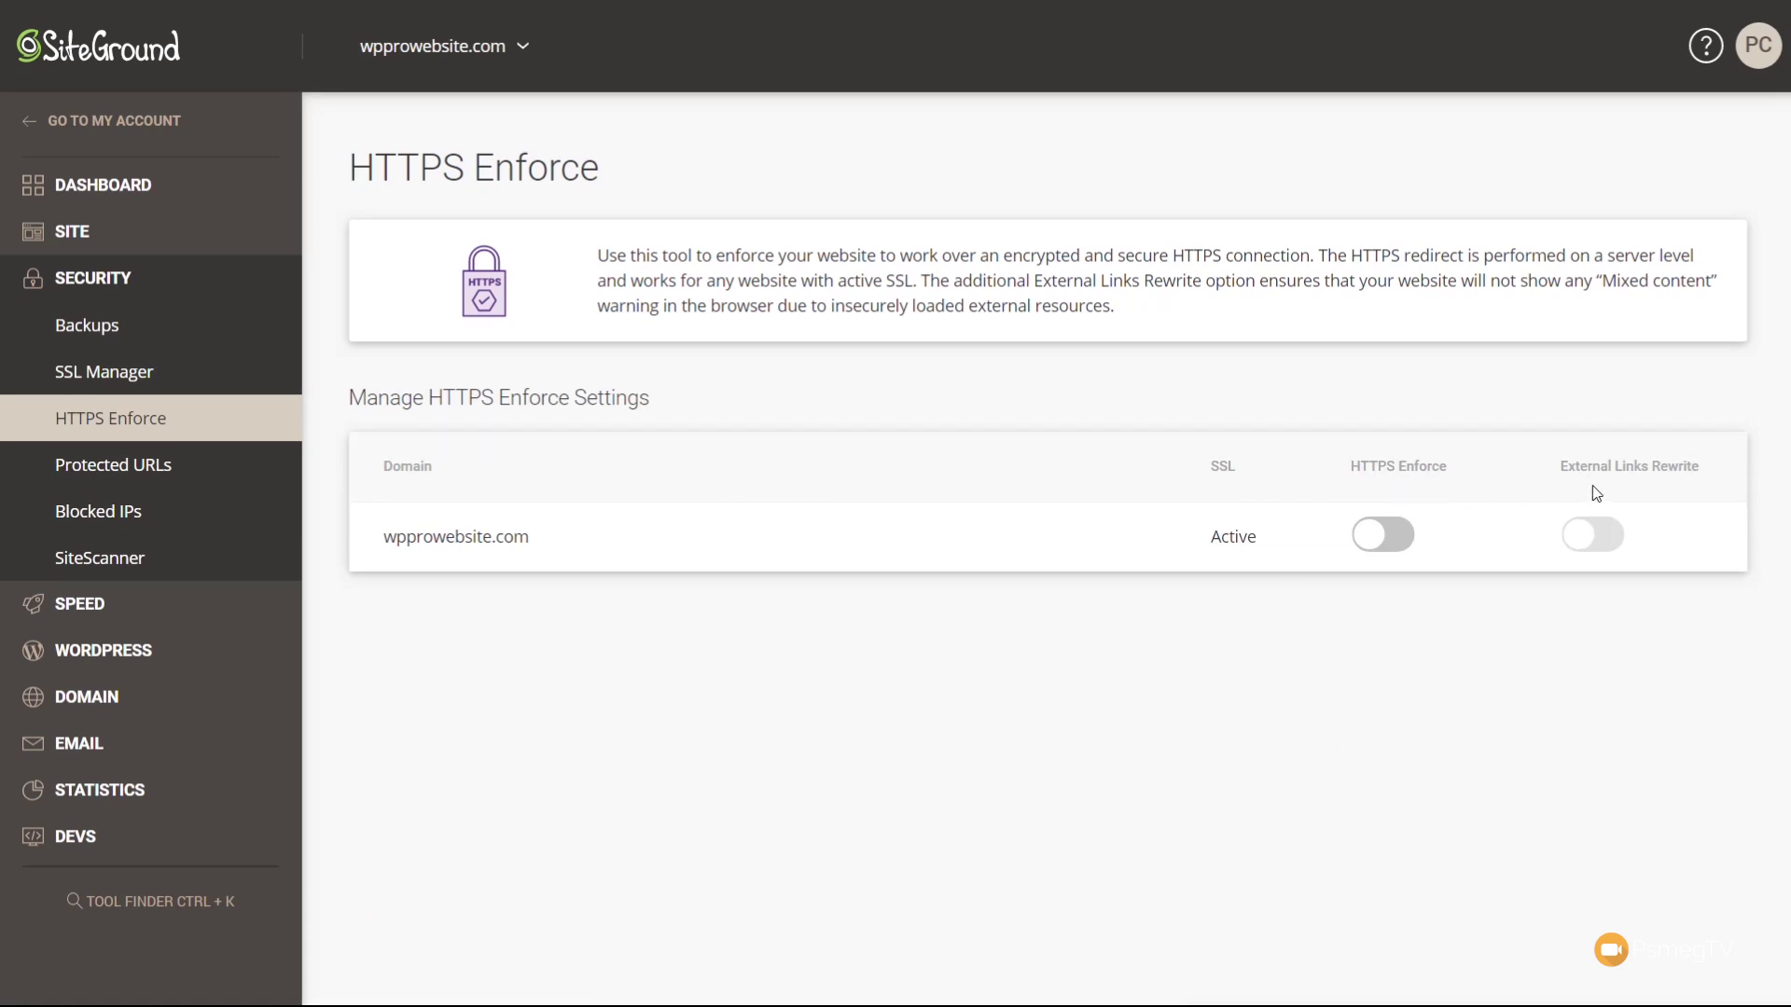
left_click(1406, 541)
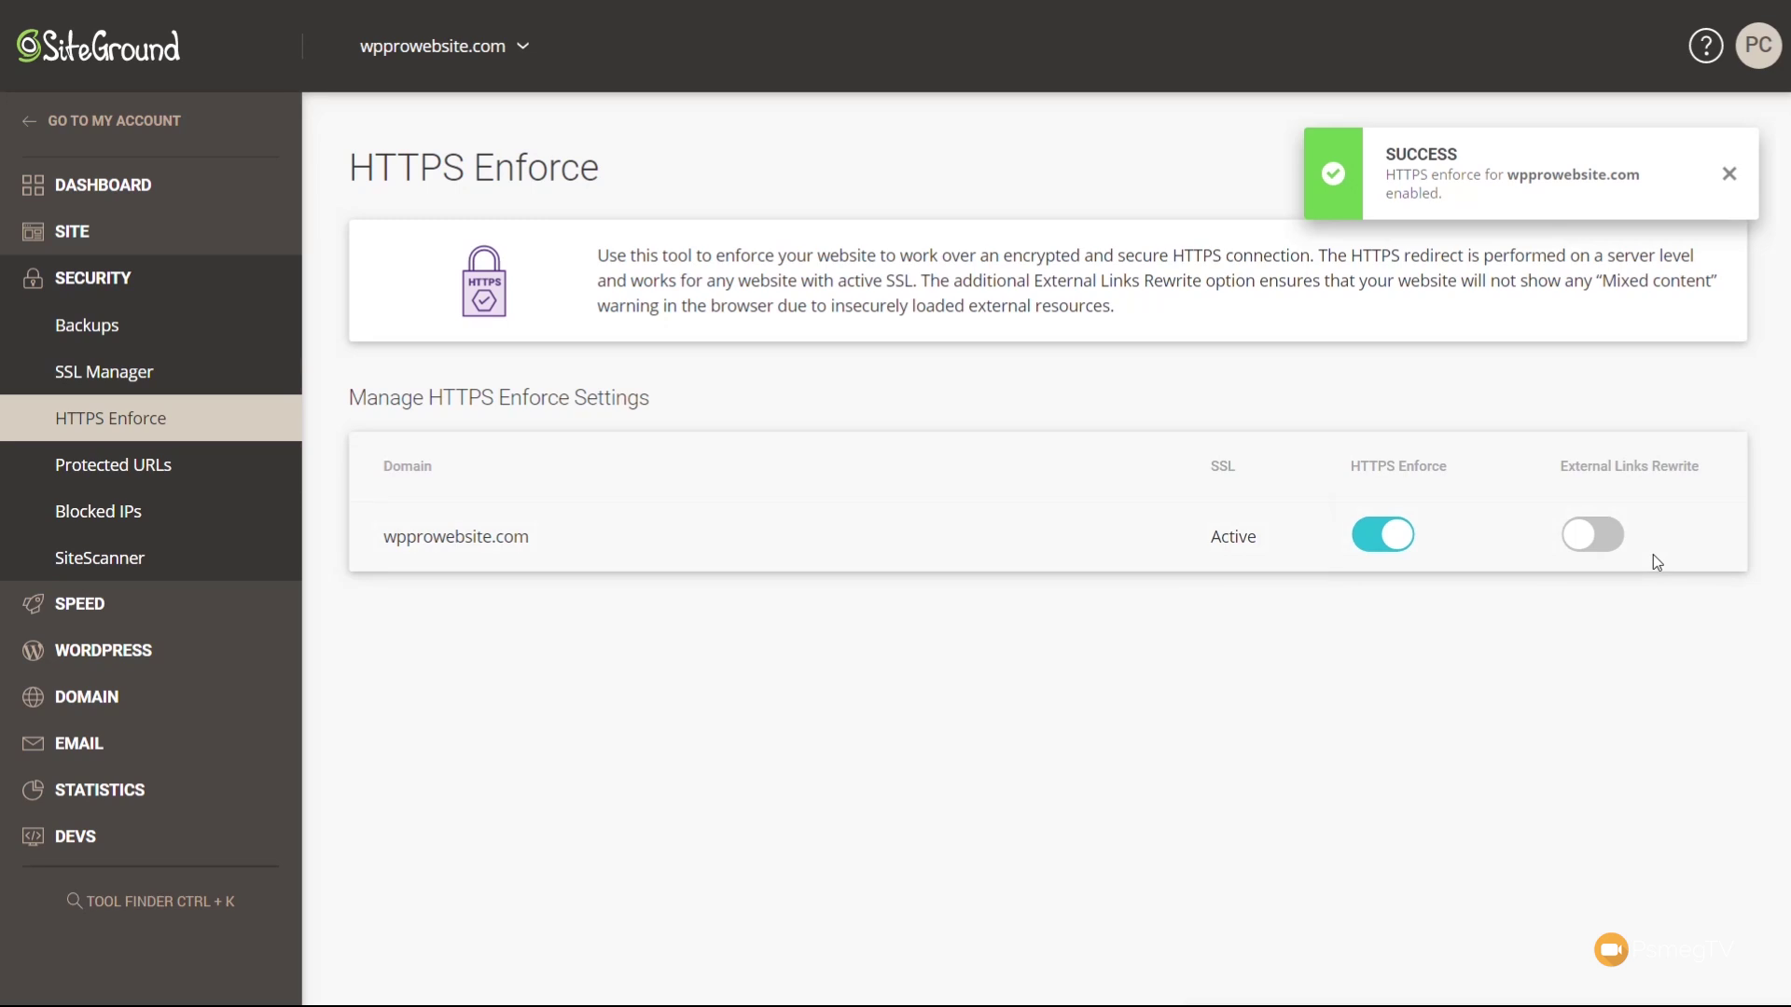
left_click(1615, 543)
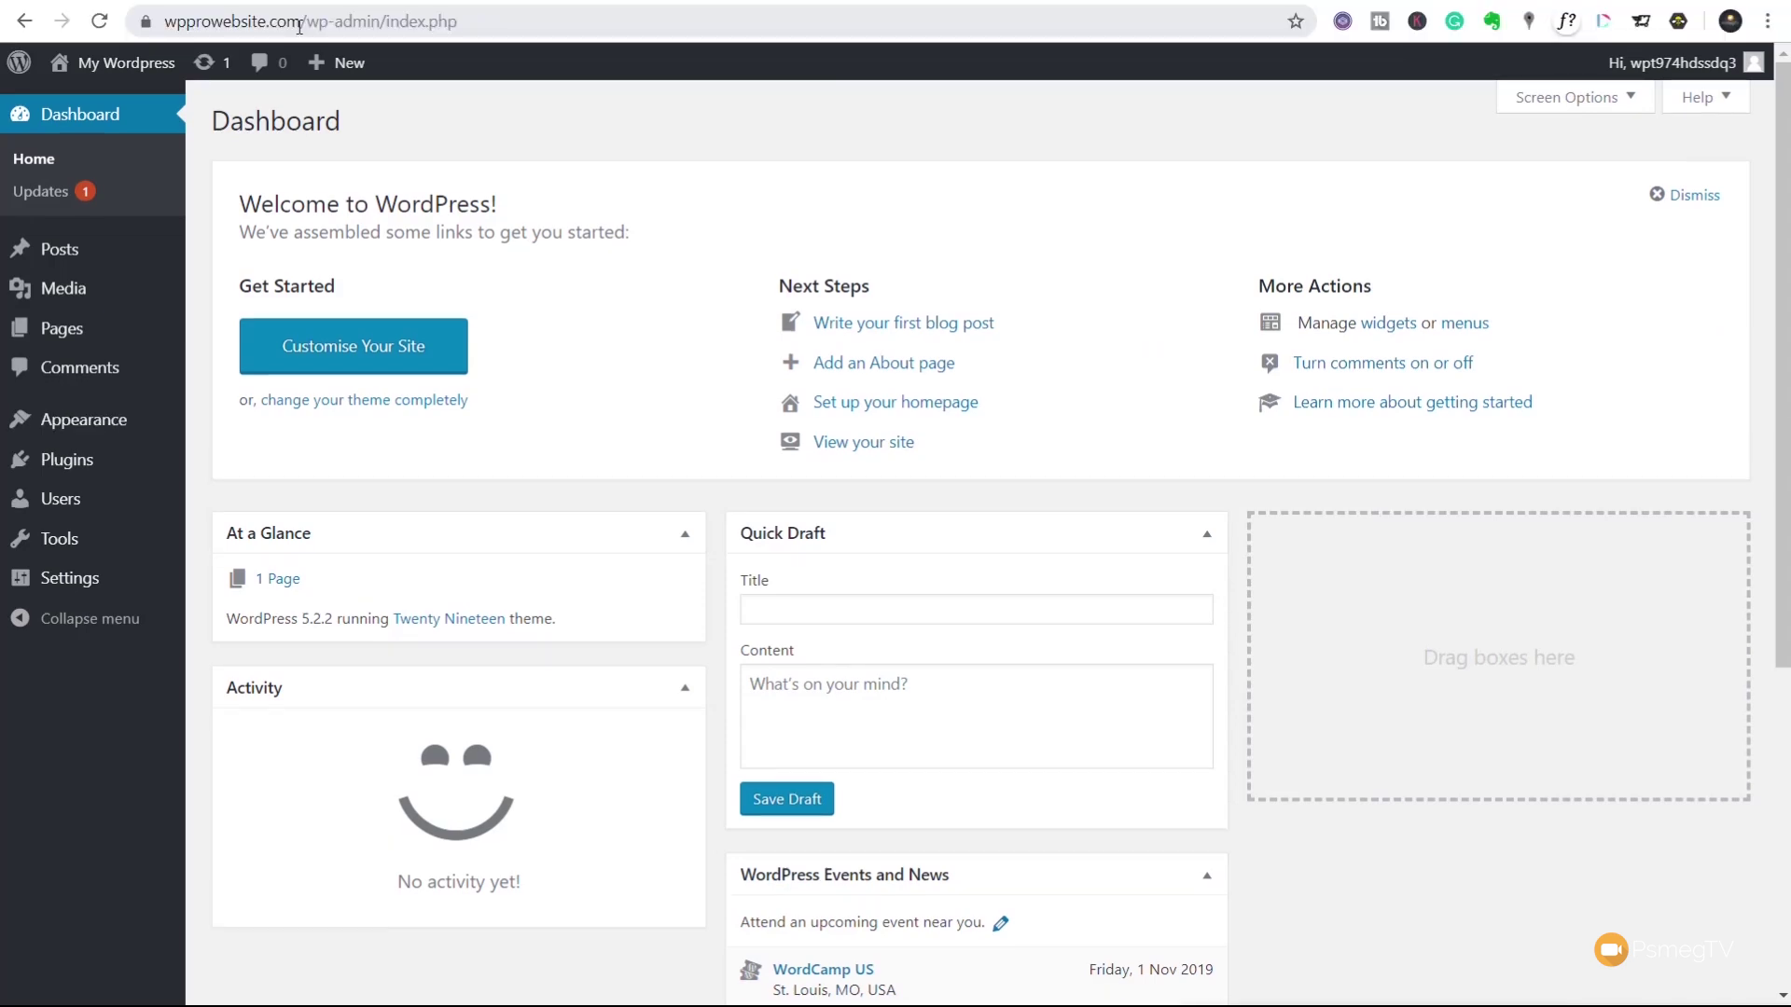
Step: In the WordPress admin, check the connection's security information and the Site Address (URL) protocol in the General Settings
left_click(146, 22)
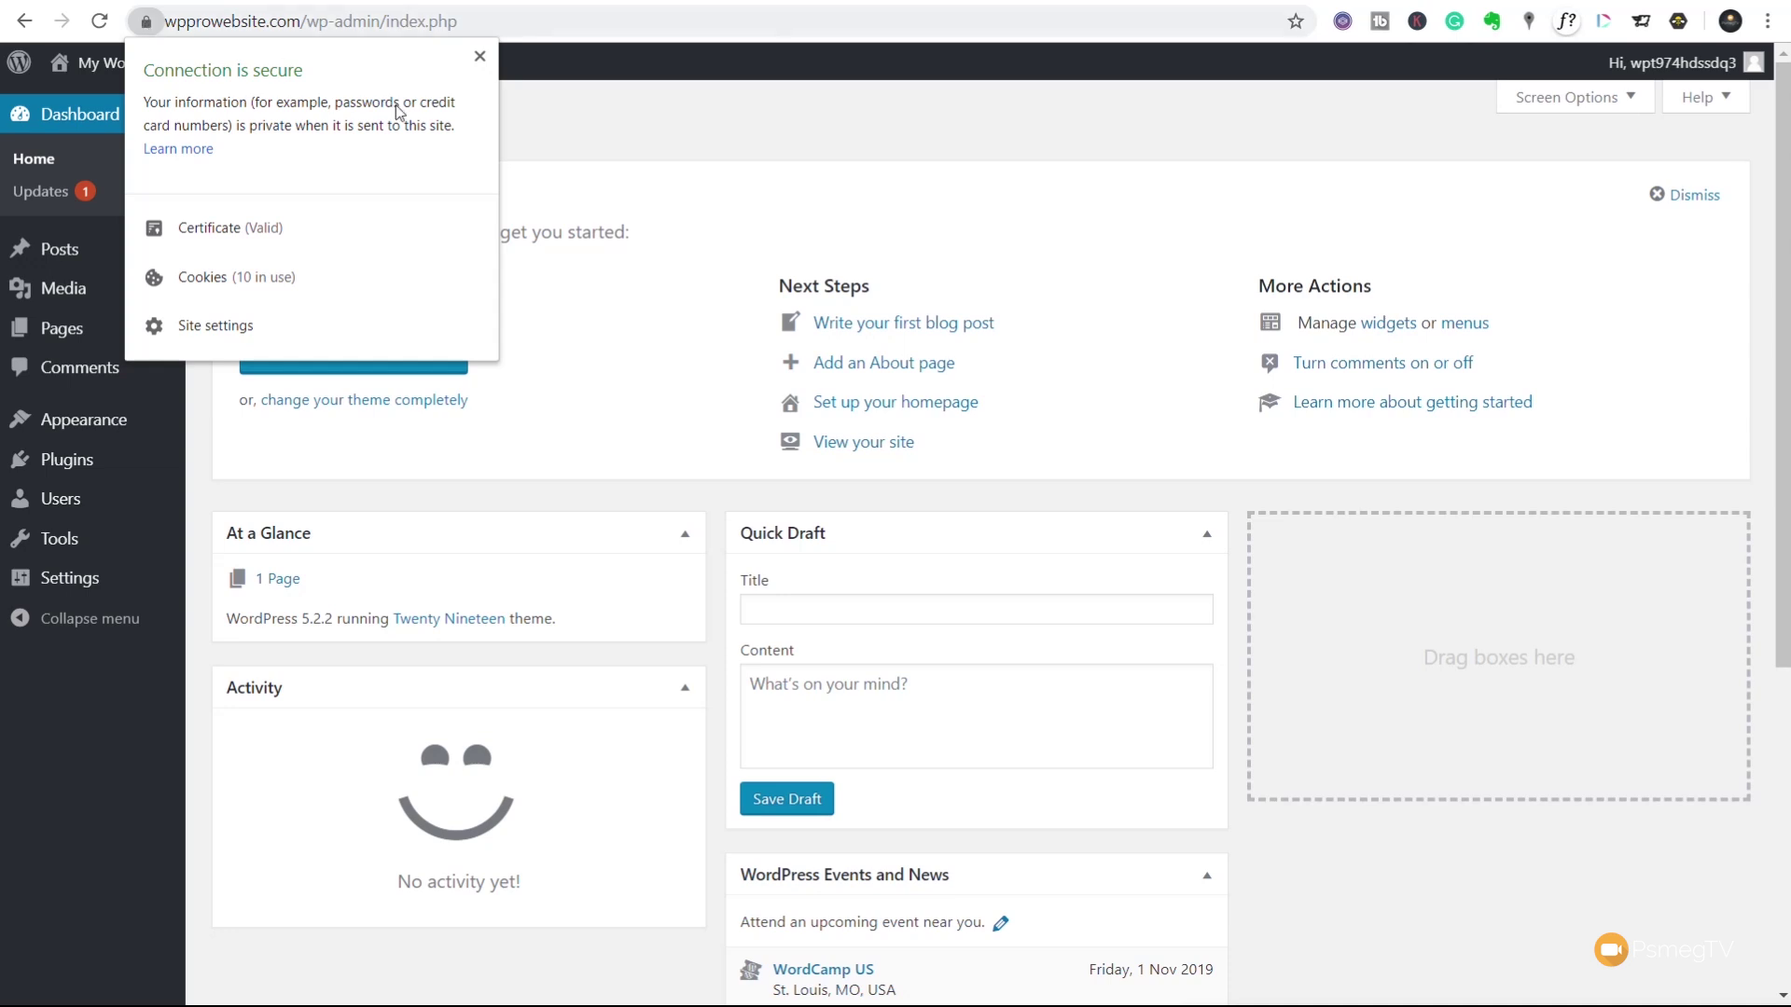
left_click(597, 128)
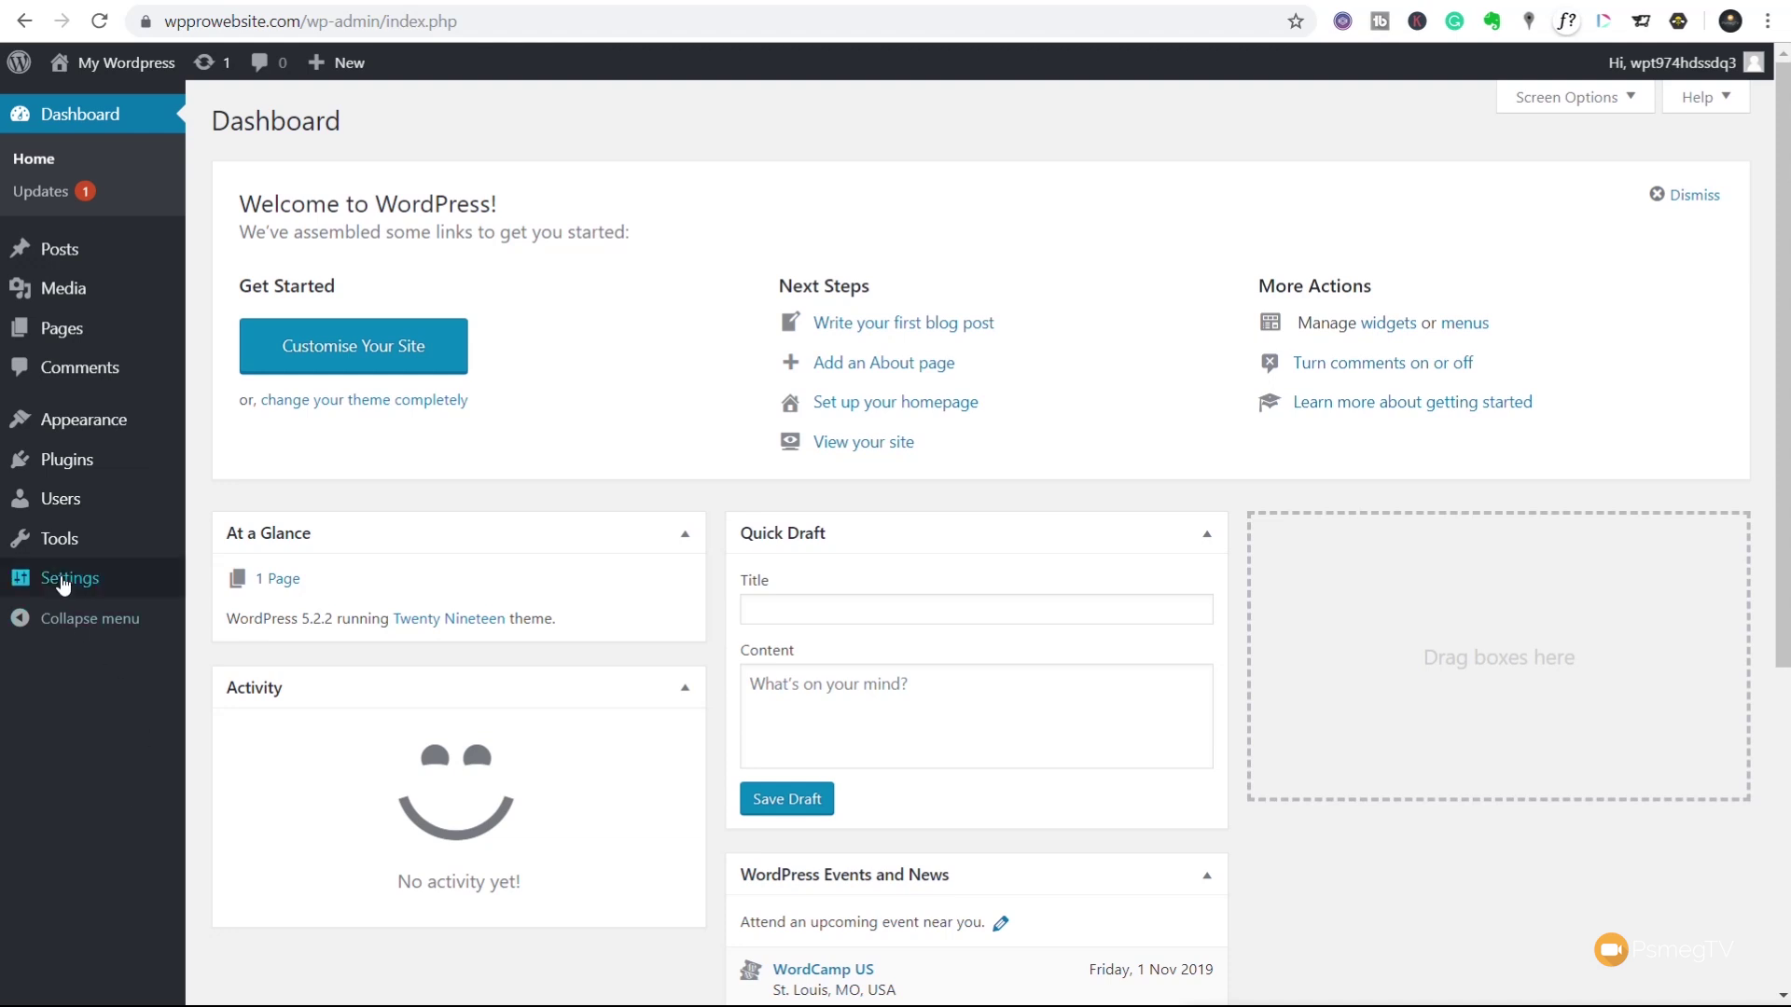
mouse_move(63, 578)
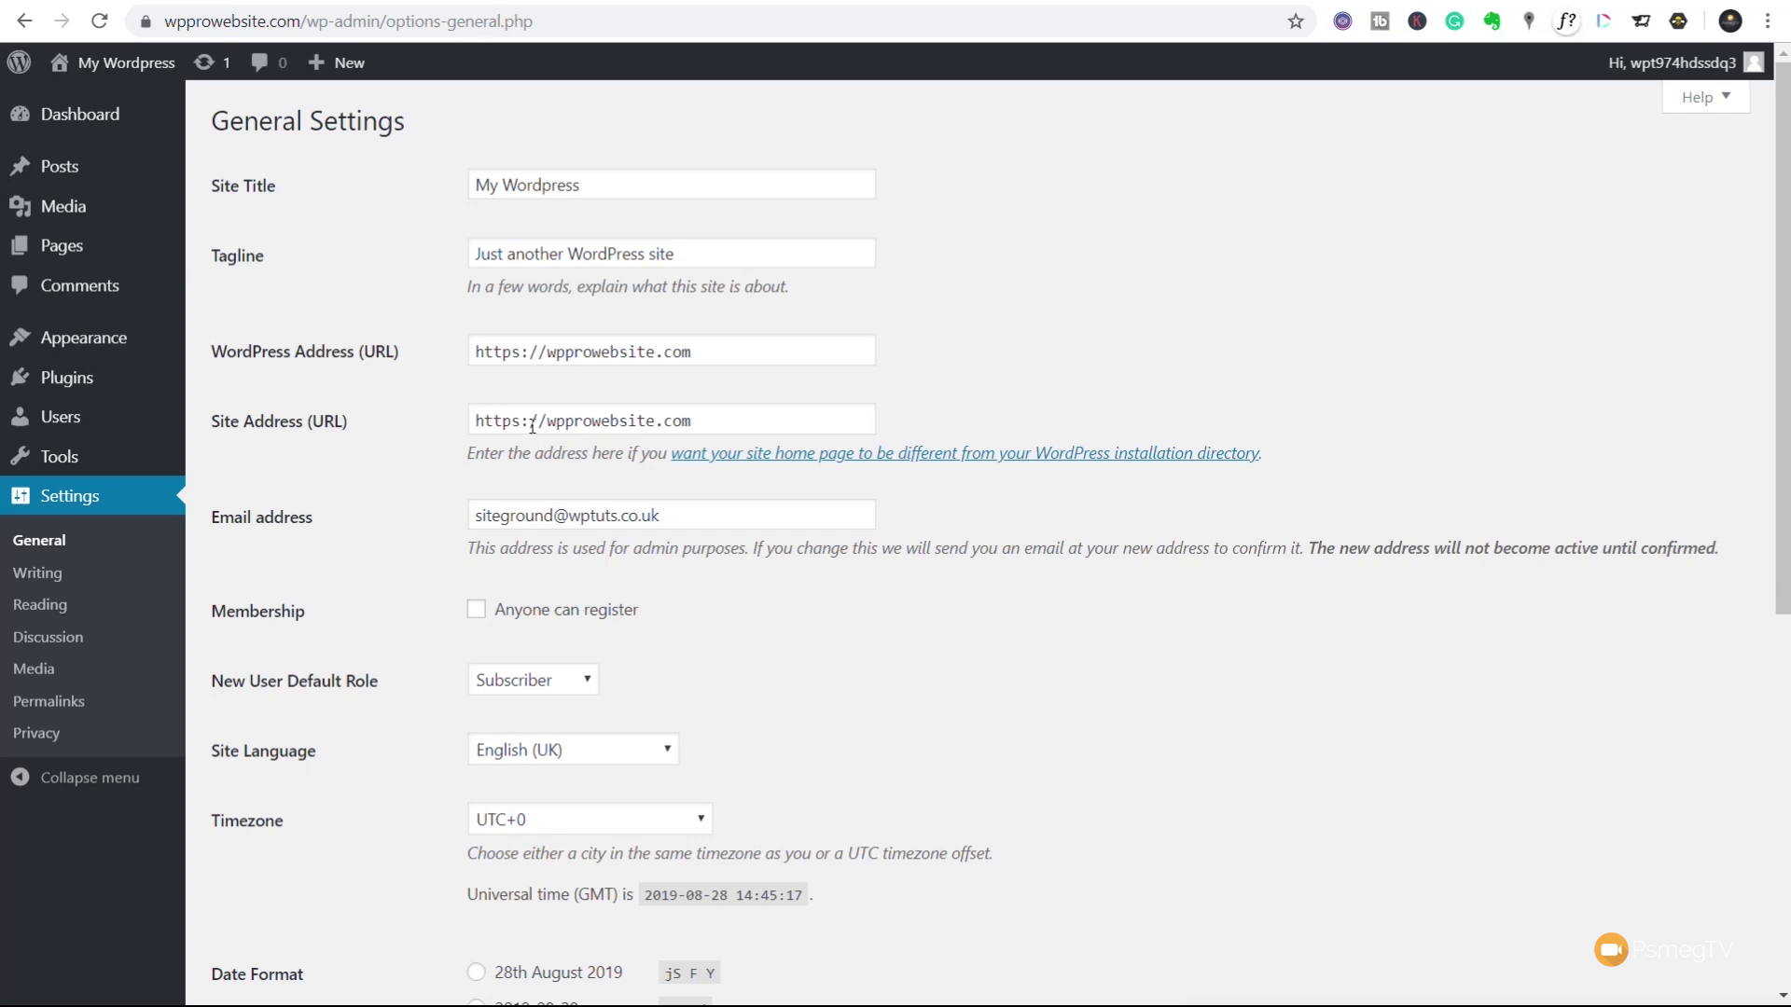
left_click_drag(534, 424, 466, 437)
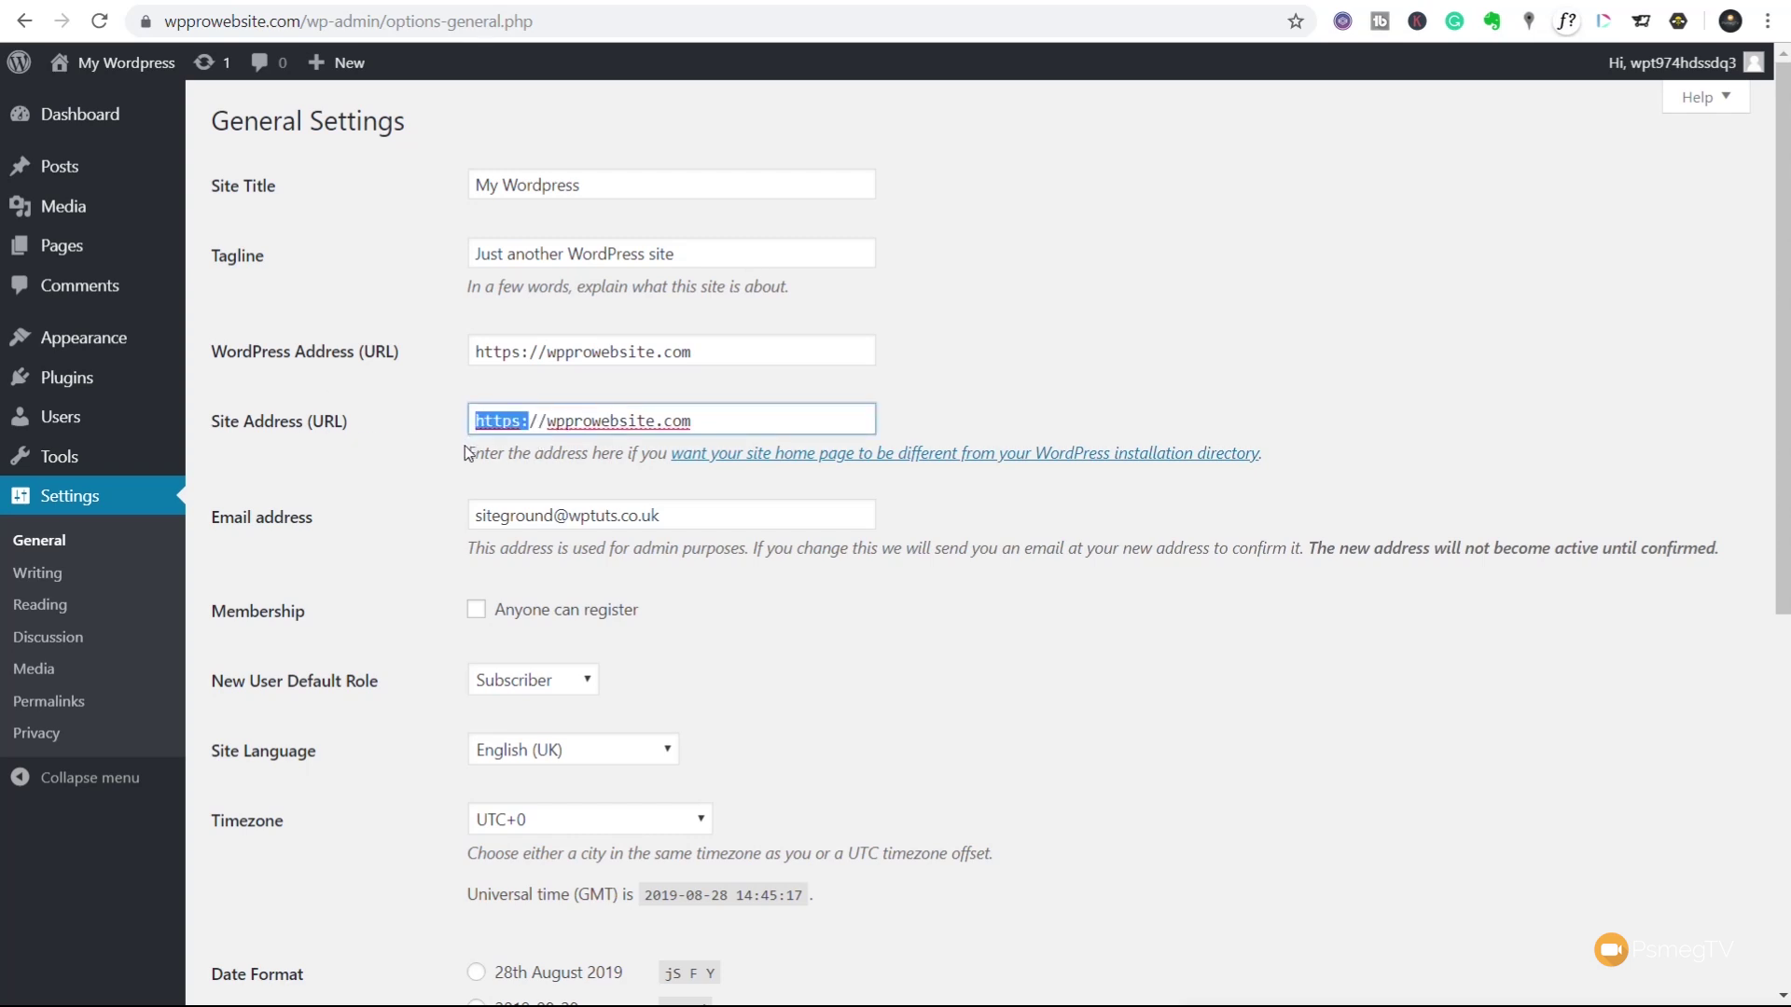
left_click(745, 420)
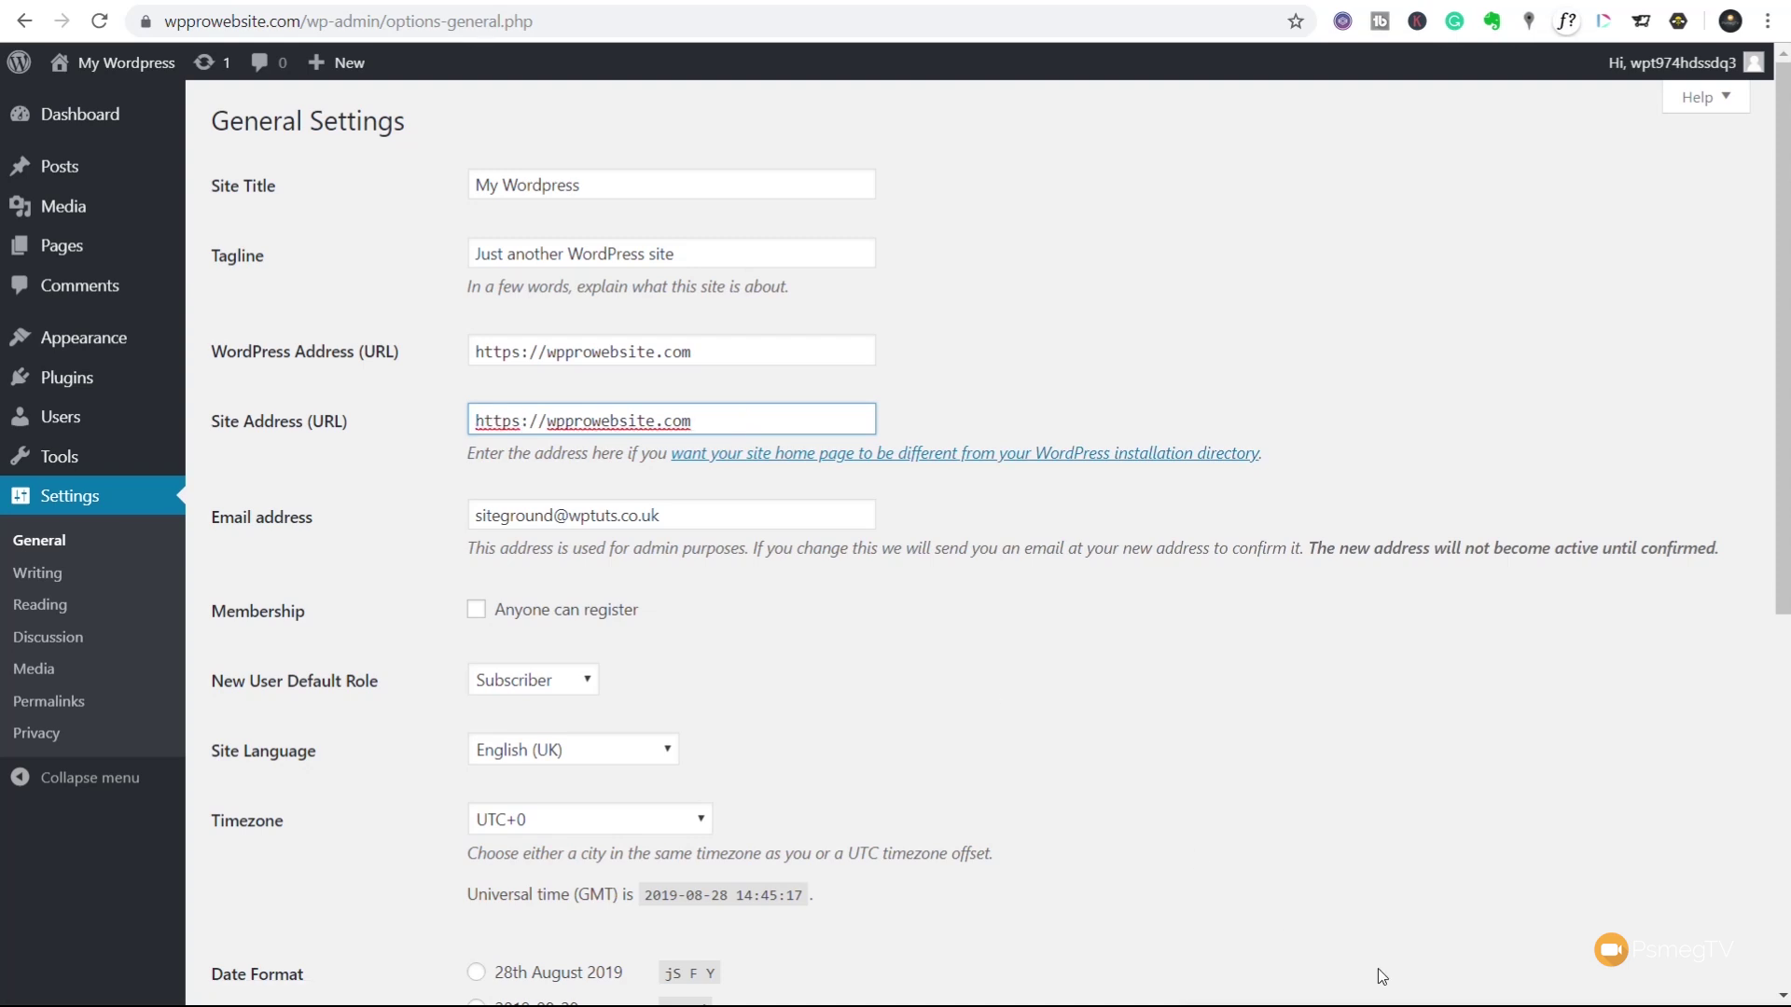